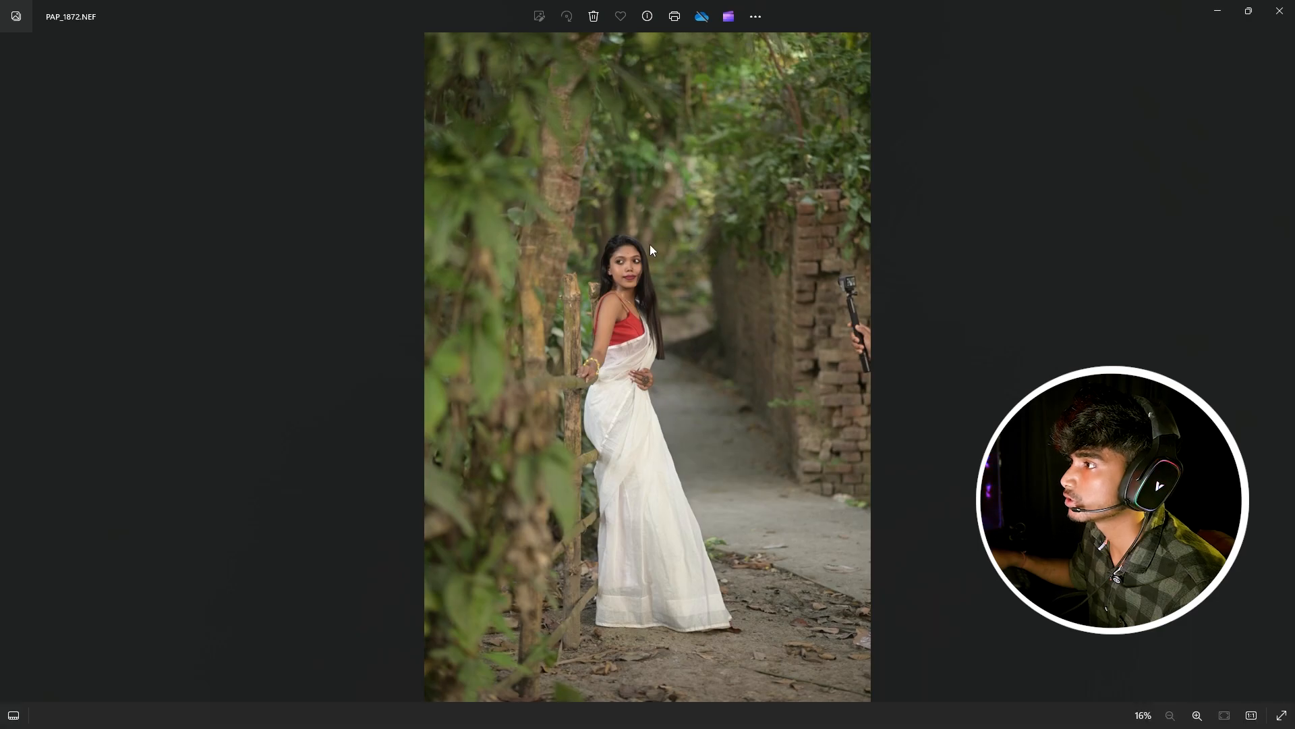
Open the raw photo PAP_1872.NEF in Adobe Photoshop 2023, for this one time only
{"action": "scroll", "coordinate": [629, 299], "scroll_direction": "down", "scroll_amount": 5}
{"action": "right_click", "coordinate": [625, 306]}
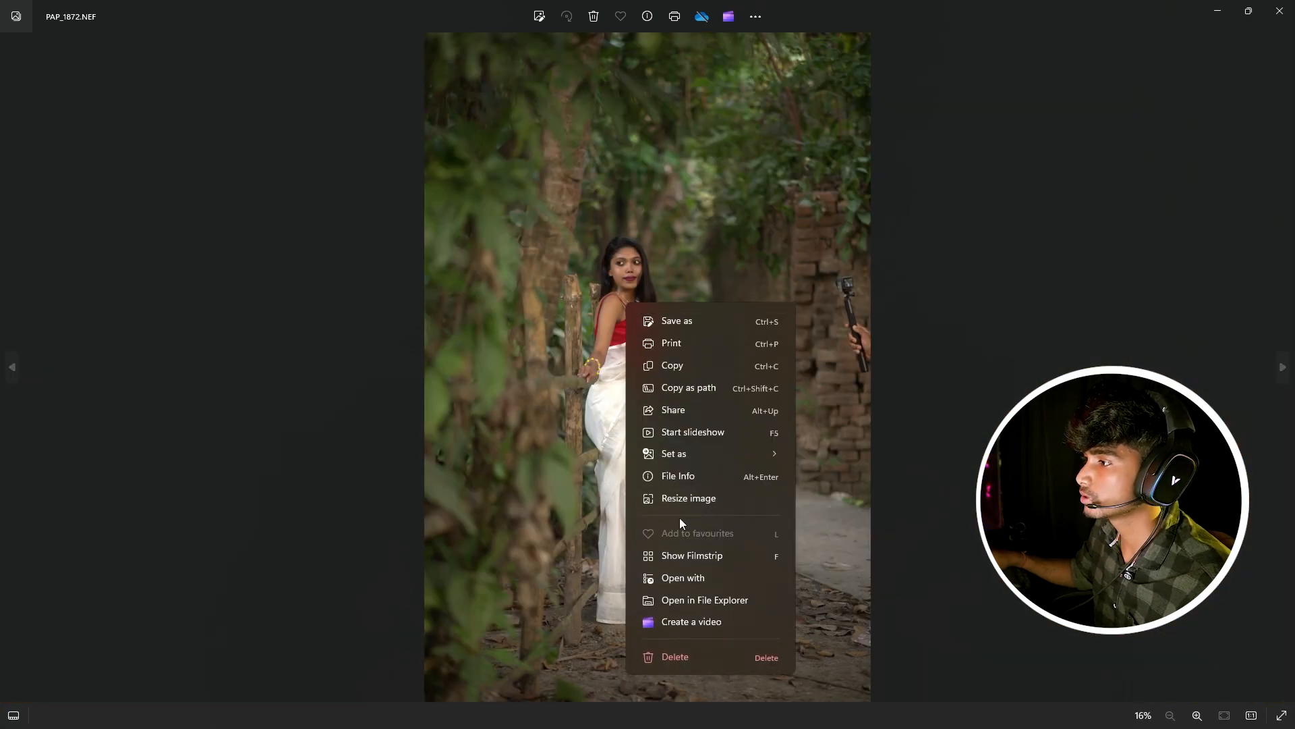
{"action": "left_click", "coordinate": [698, 571]}
{"action": "left_click", "coordinate": [593, 306]}
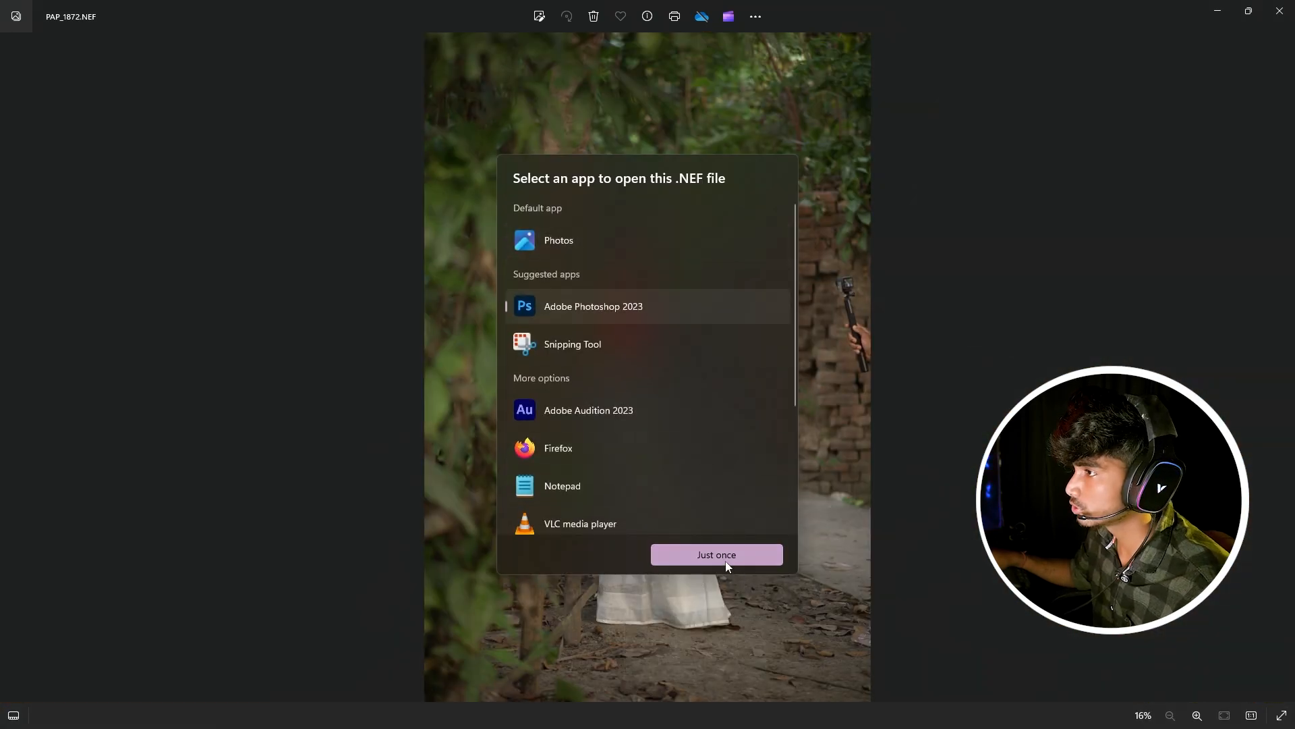
{"action": "left_click", "coordinate": [726, 560]}
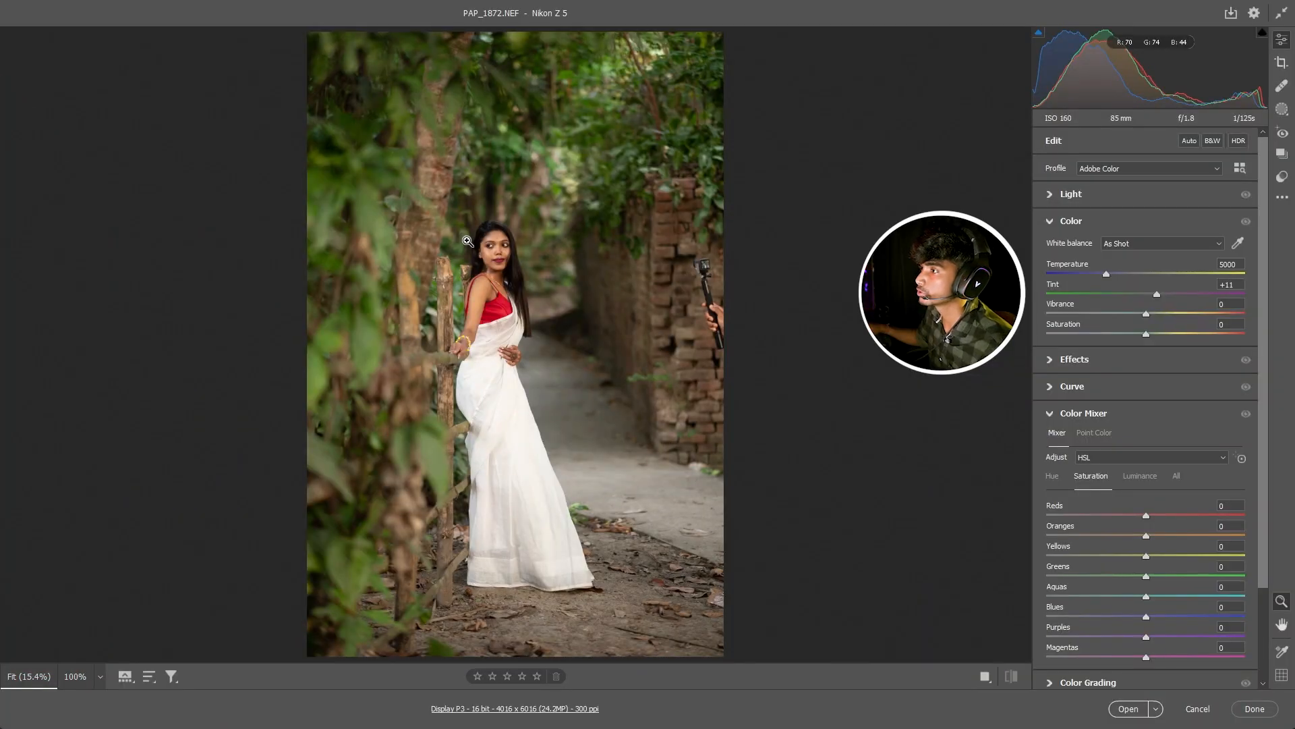
Inspect the woman's face at 100% and set the photo's sharpening to 85
{"action": "left_click", "coordinate": [467, 241]}
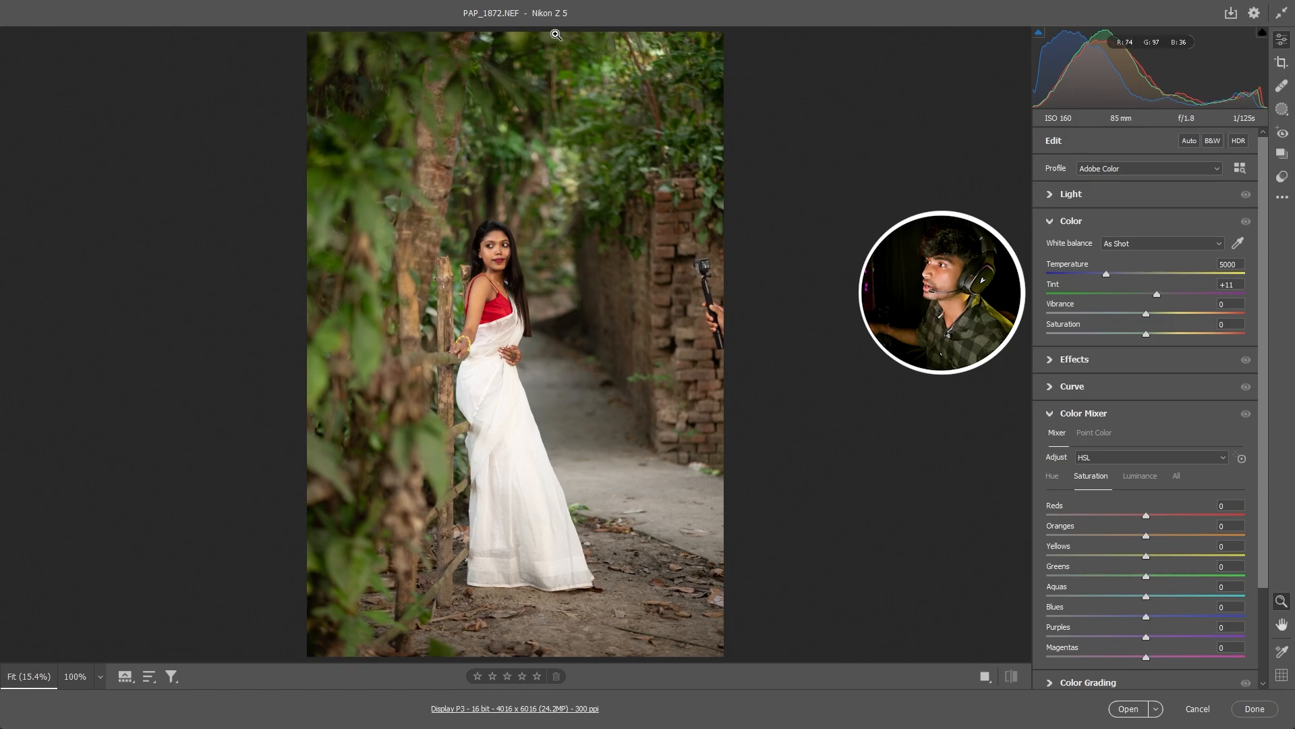
{"action": "left_click", "coordinate": [558, 99]}
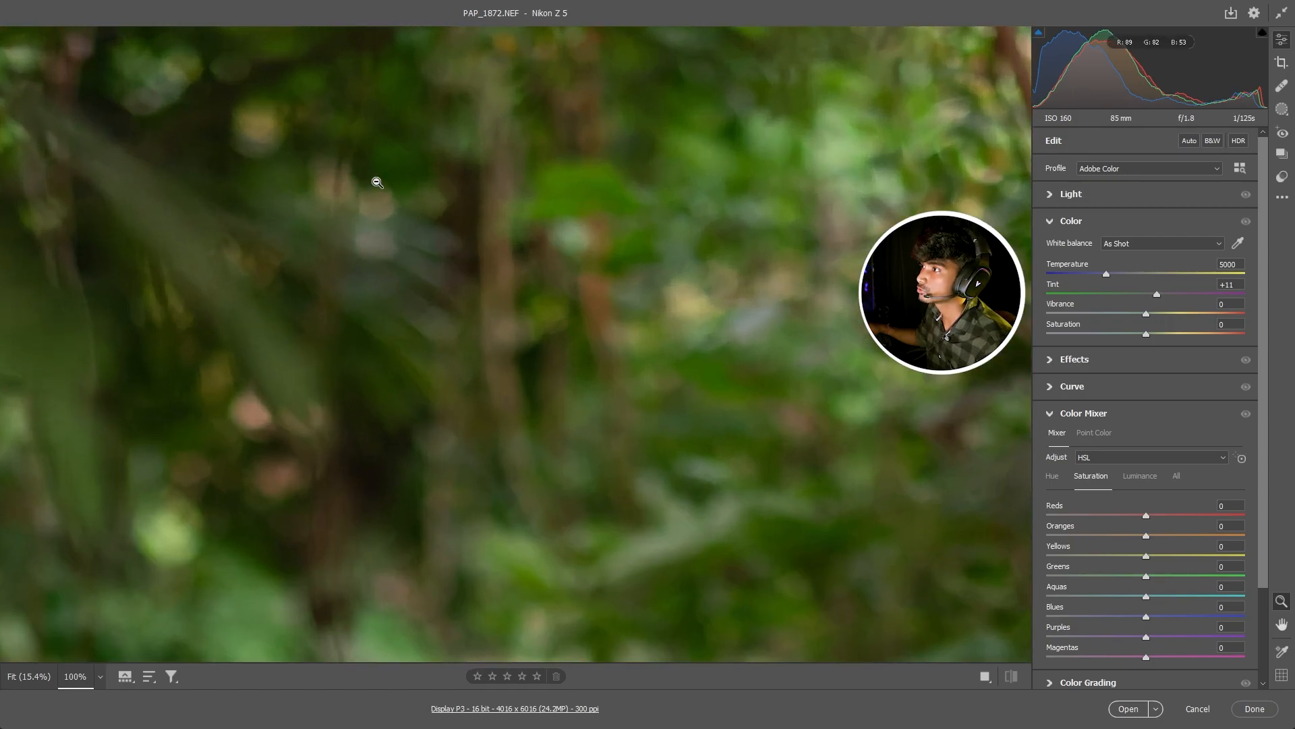
{"action": "left_click", "coordinate": [390, 226]}
{"action": "left_click", "coordinate": [502, 257]}
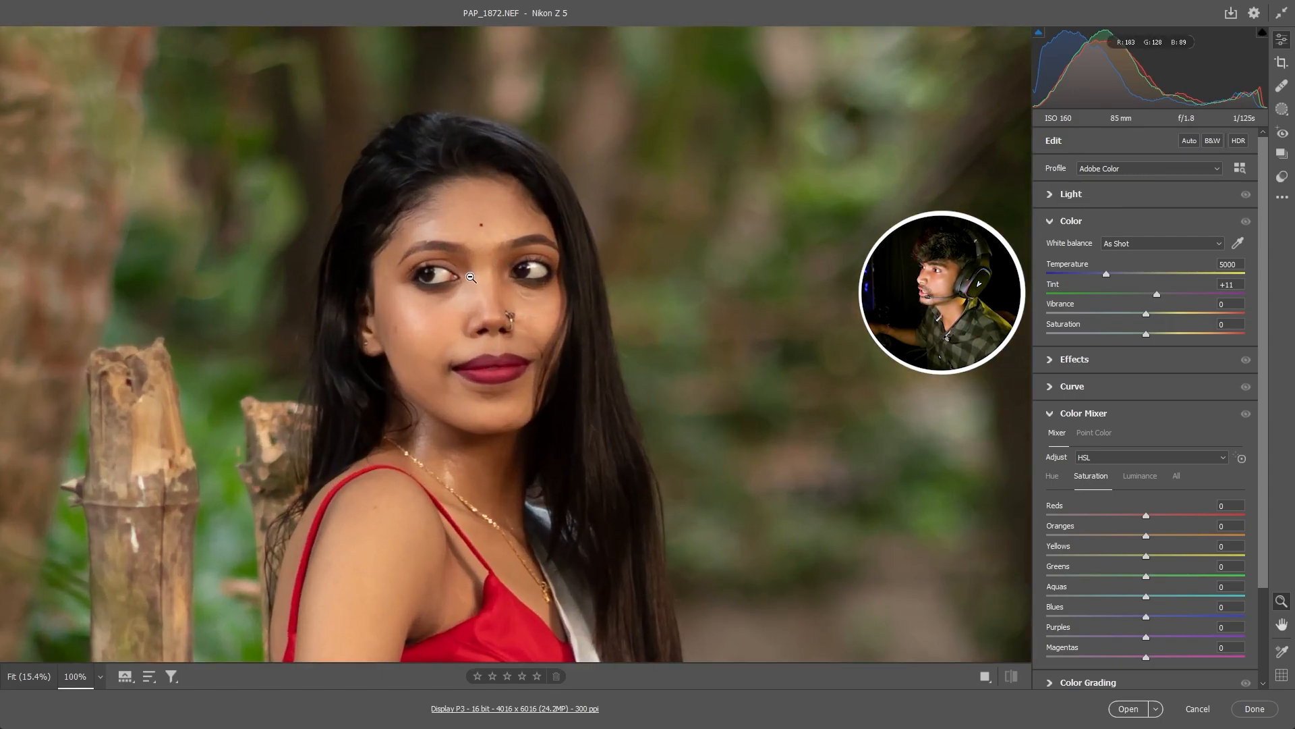
{"action": "left_click", "coordinate": [535, 287]}
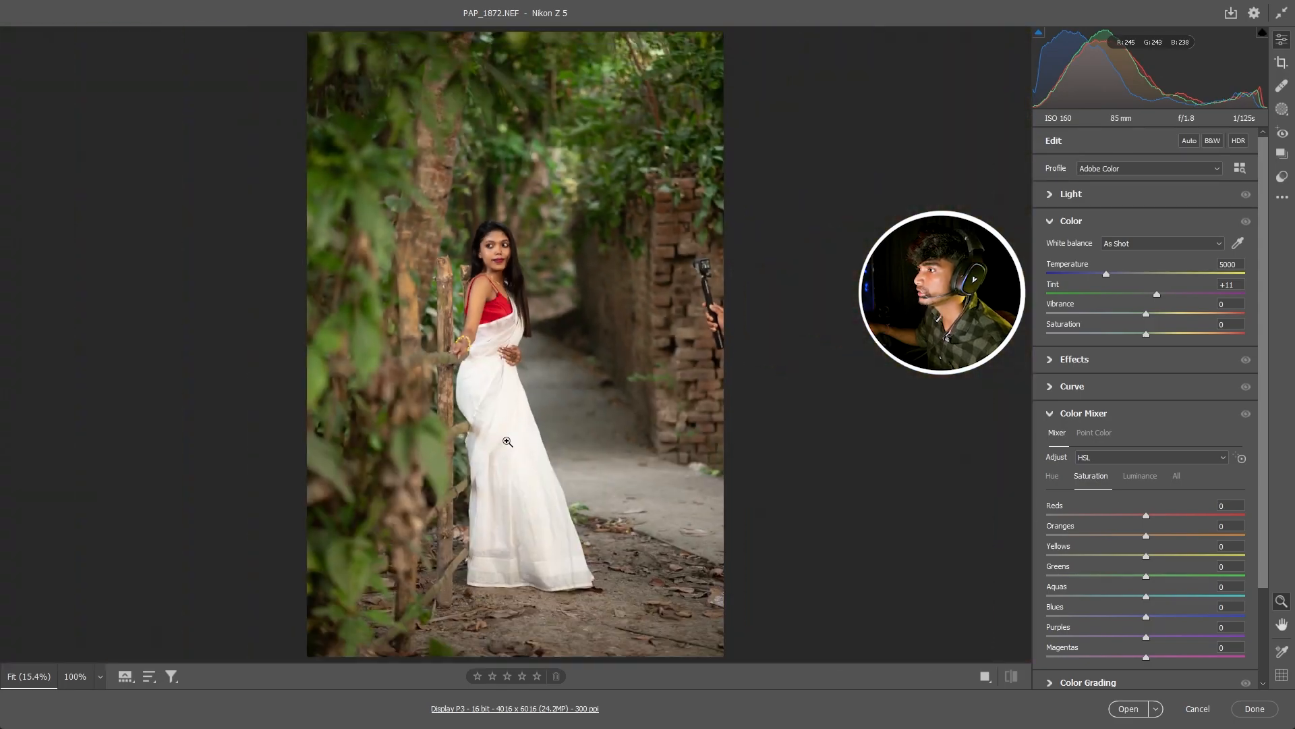
{"action": "scroll", "coordinate": [1102, 466], "scroll_direction": "down", "scroll_amount": 3}
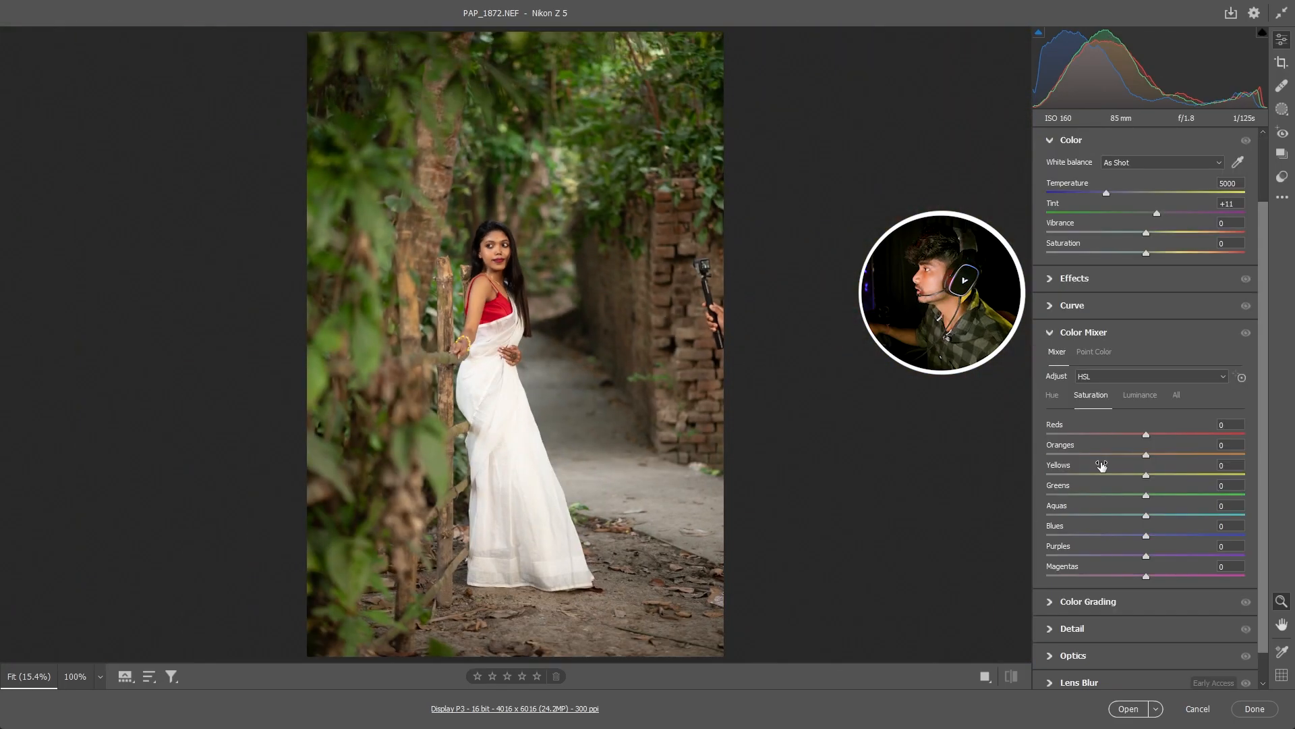
{"action": "left_click", "coordinate": [1084, 627]}
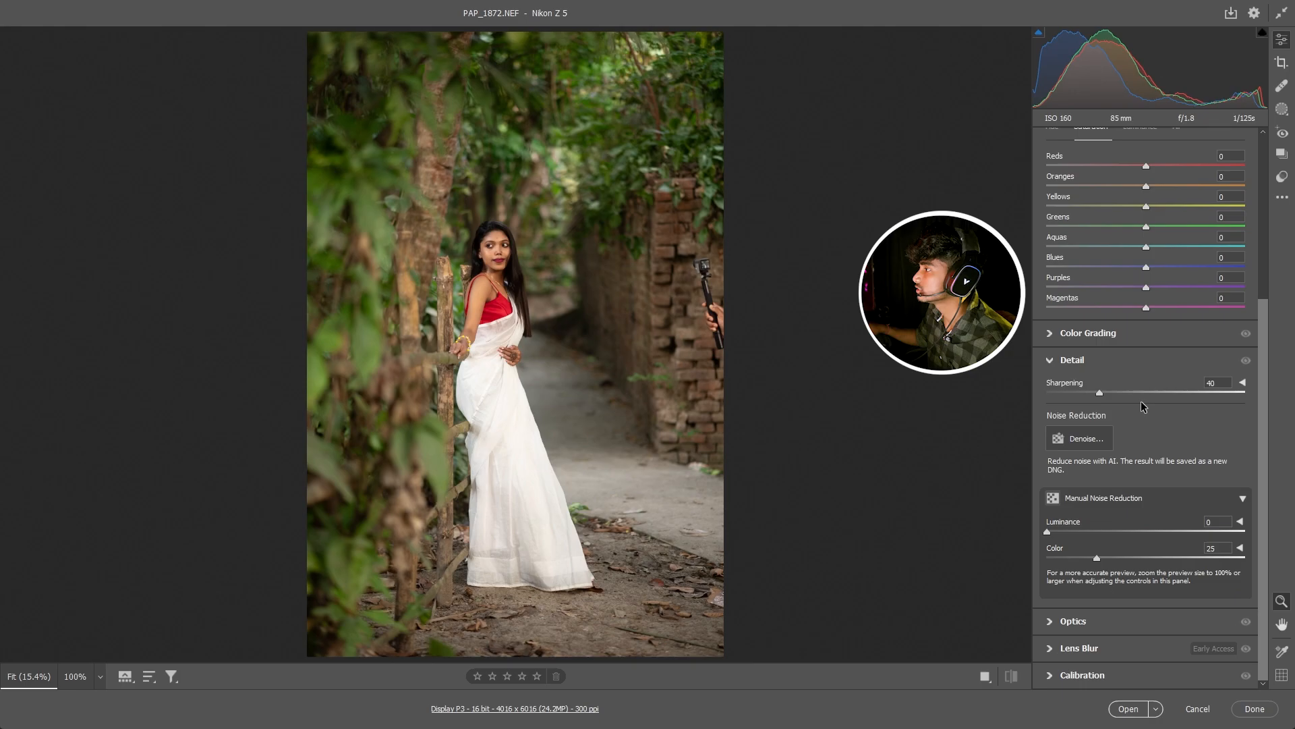
{"action": "left_click", "coordinate": [1159, 392]}
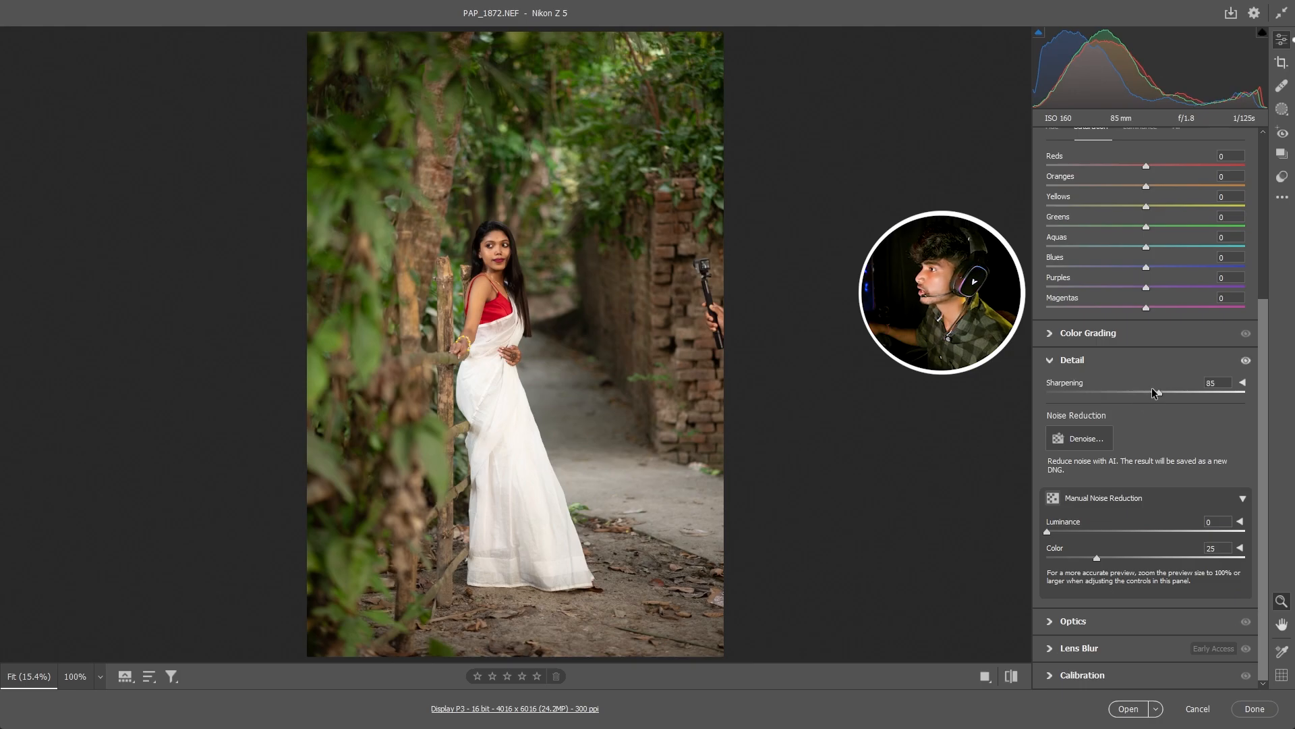
{"action": "left_click", "coordinate": [502, 249]}
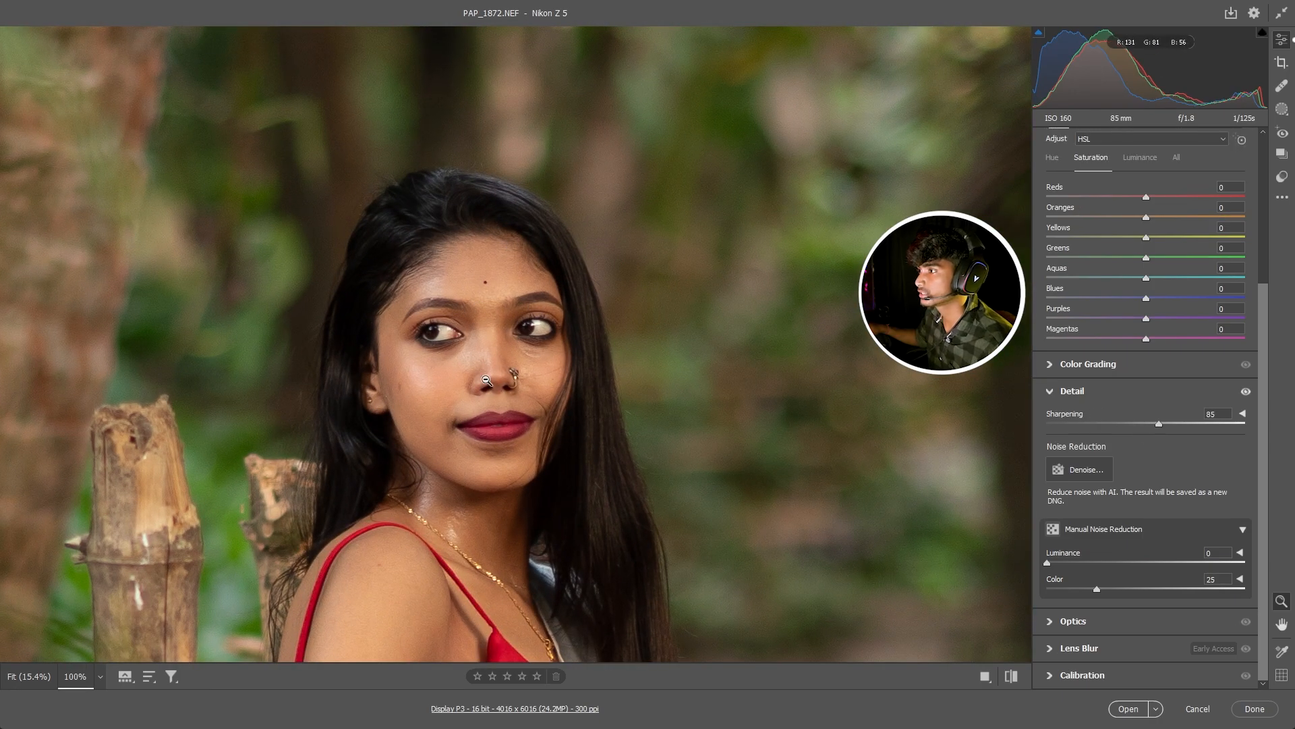
{"action": "left_click", "coordinate": [508, 366]}
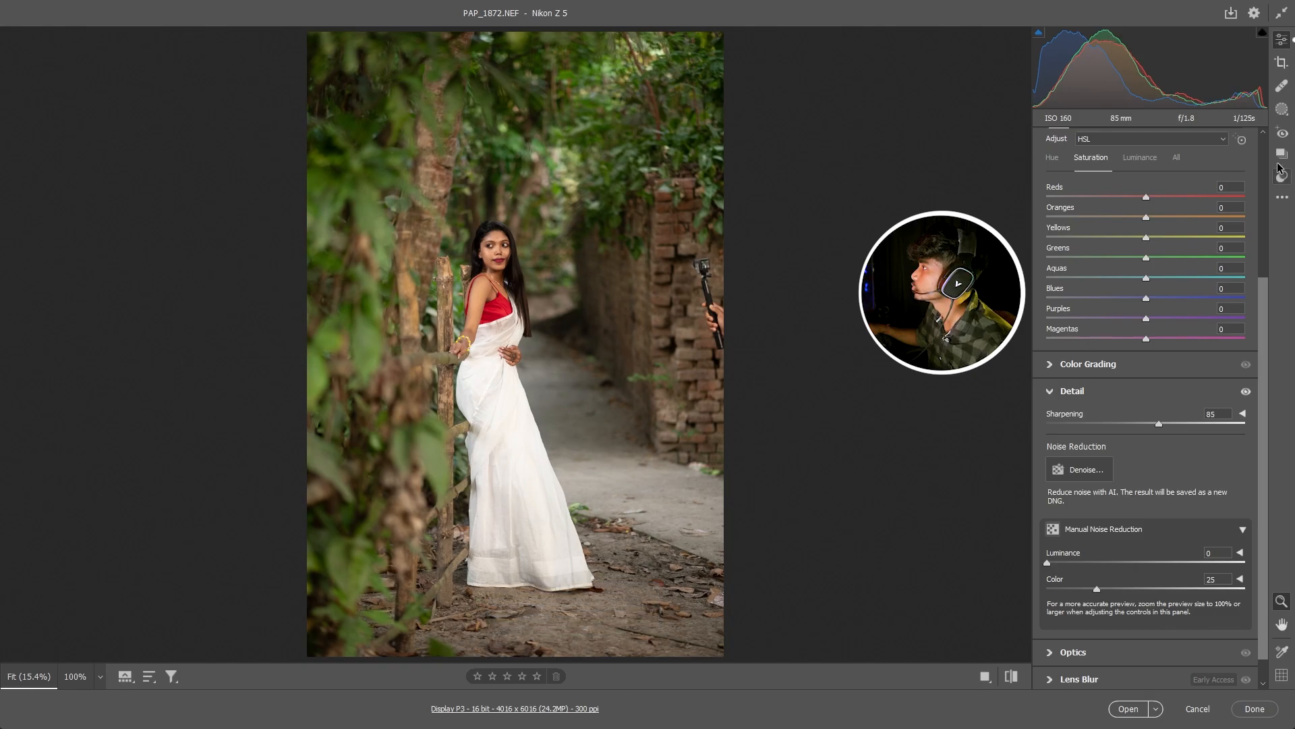
Create a mask of Person 1's facial and body skin and set its exposure to +0.35
{"action": "left_click", "coordinate": [1281, 111]}
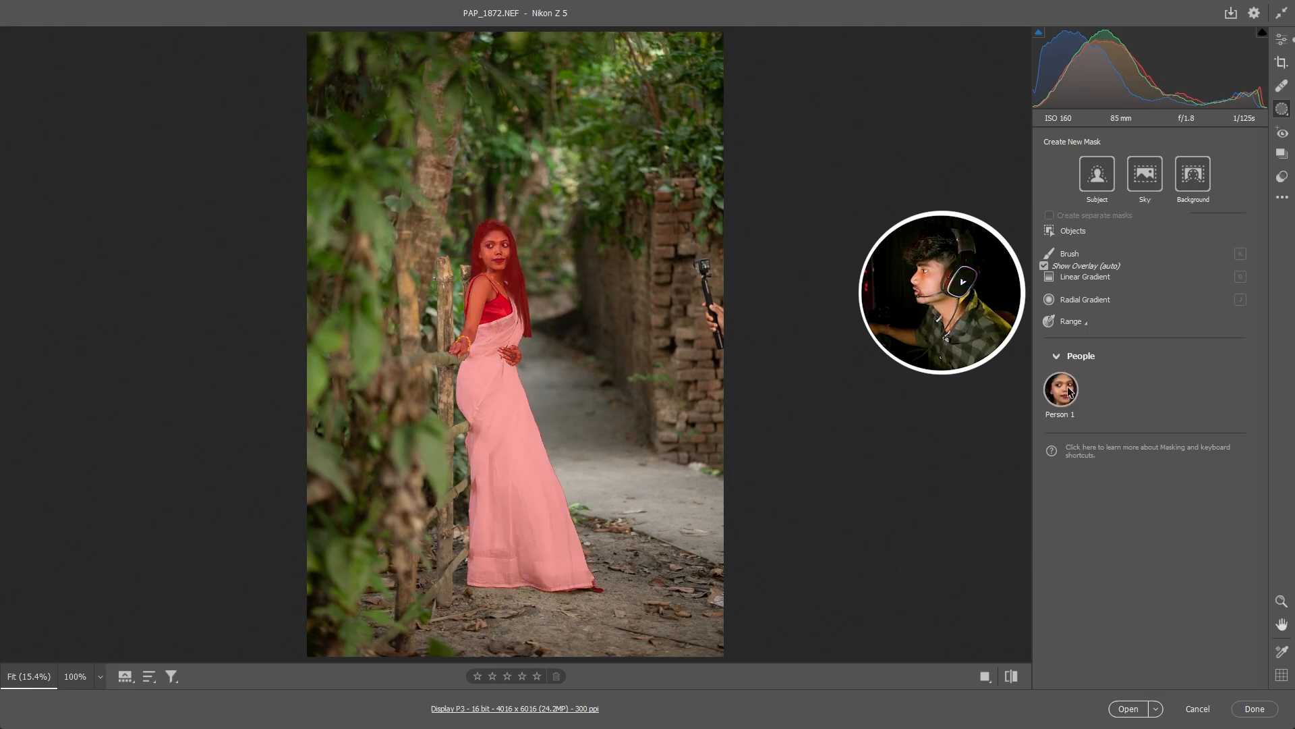
{"action": "left_click", "coordinate": [1066, 390]}
{"action": "left_click", "coordinate": [1050, 263]}
{"action": "left_click", "coordinate": [1051, 276]}
{"action": "left_click", "coordinate": [1227, 386]}
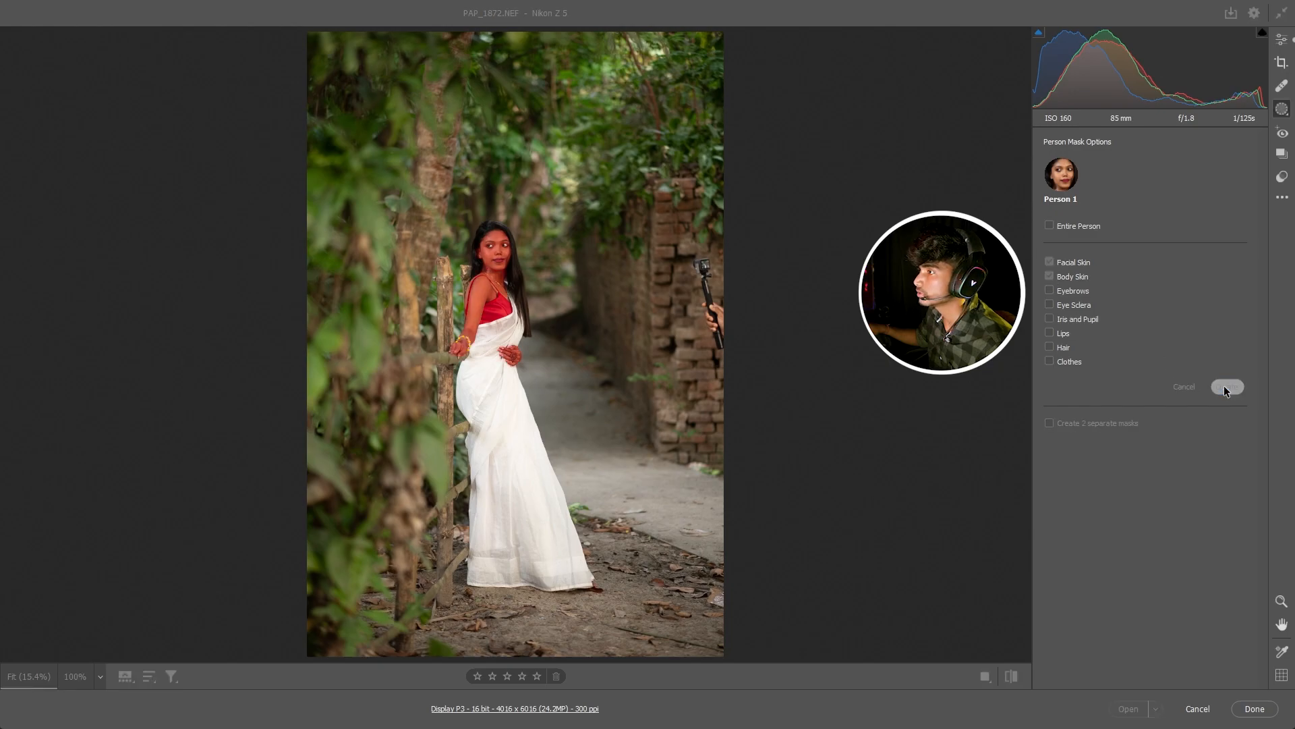
{"action": "left_click", "coordinate": [727, 418]}
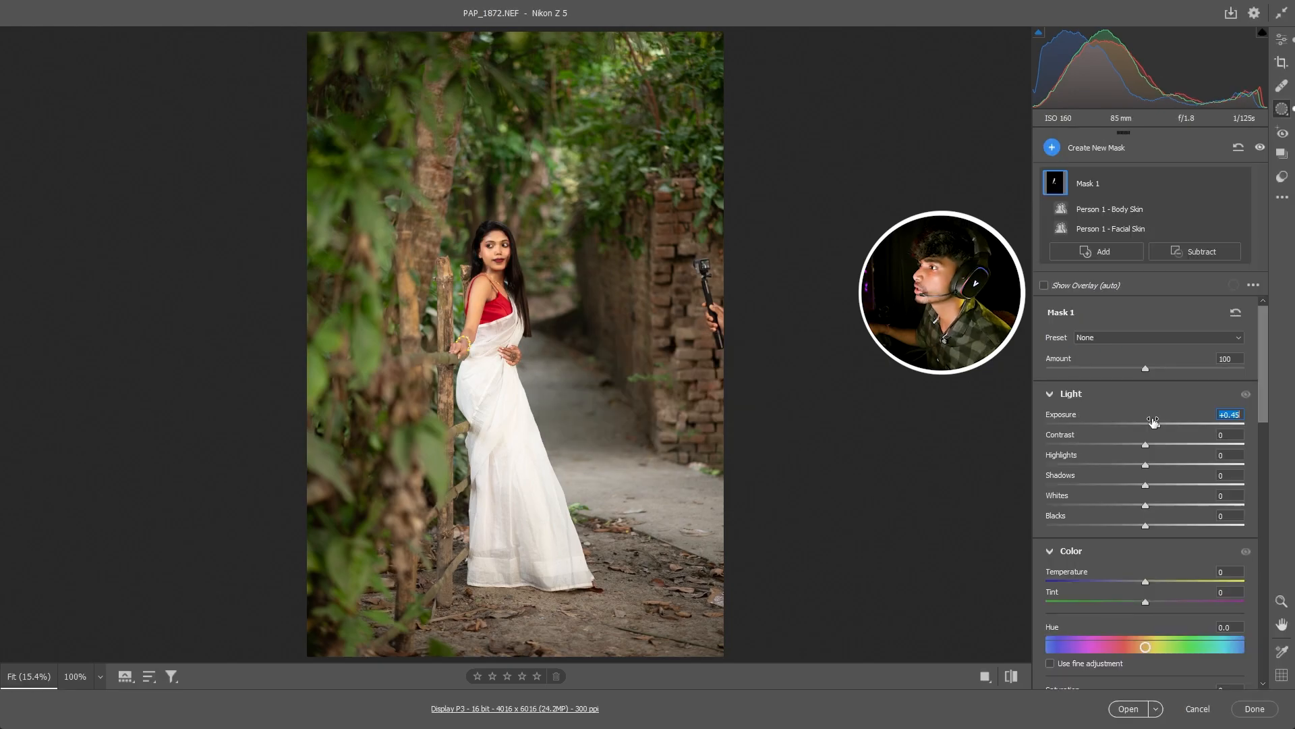
{"action": "left_click_drag", "start_coordinate": [1152, 419], "coordinate": [1153, 419]}
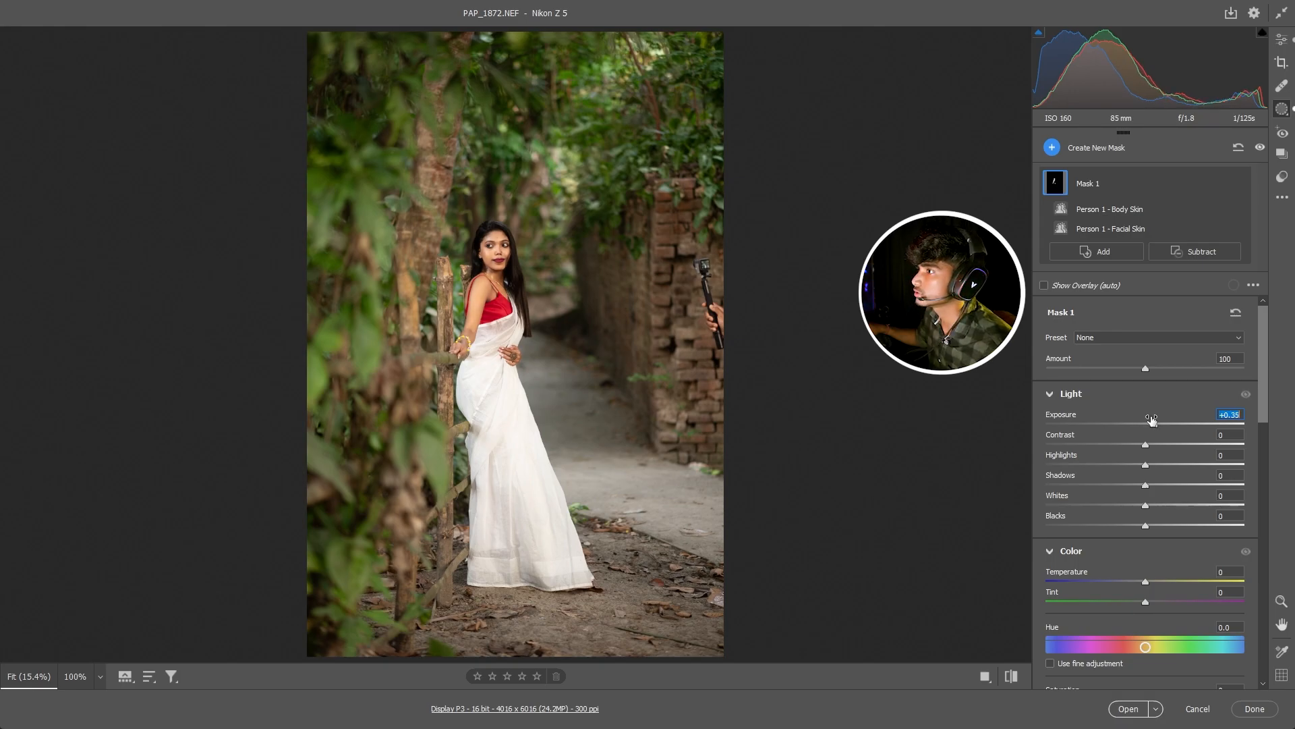
Paint a new brush mask over the white saree and set its highlights to -28
{"action": "left_click", "coordinate": [1052, 148]}
{"action": "left_click", "coordinate": [1091, 240]}
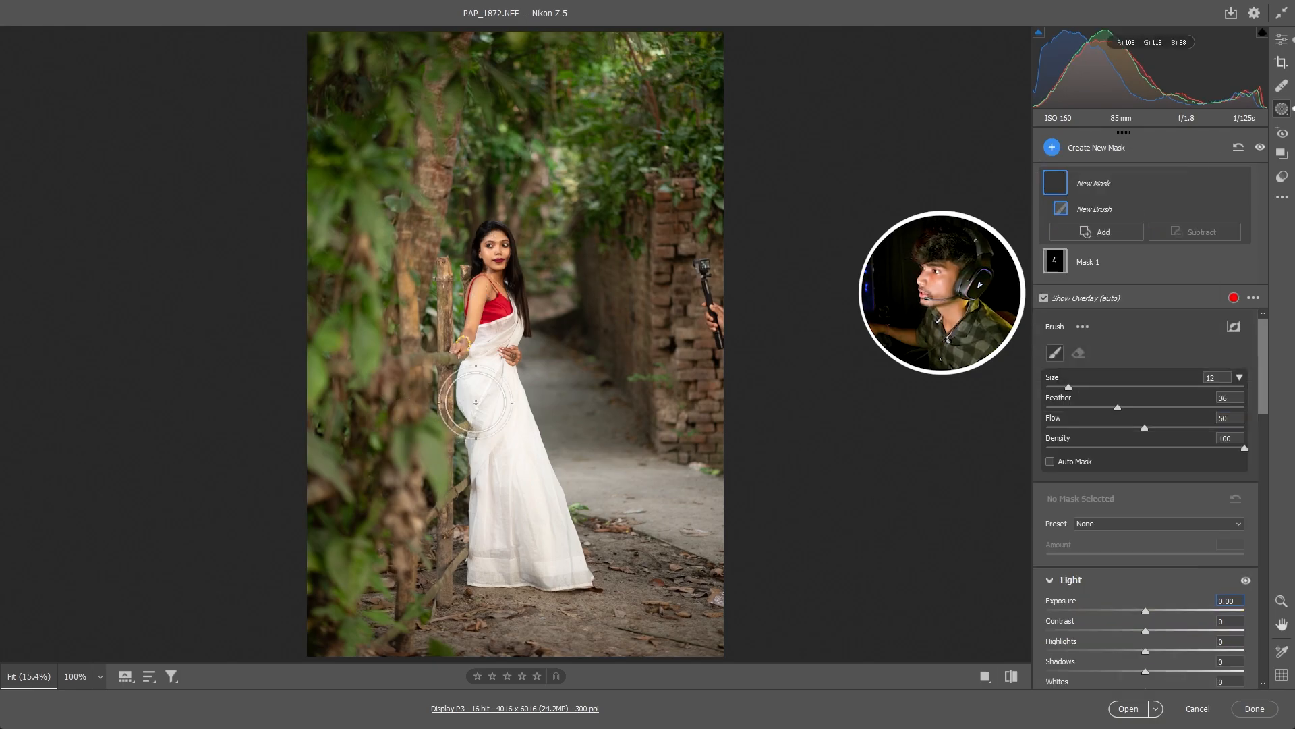
{"action": "mouse_move", "coordinate": [503, 354]}
{"action": "left_mouse_down"}
{"action": "mouse_move", "coordinate": [533, 533]}
{"action": "mouse_move", "coordinate": [488, 496]}
{"action": "mouse_move", "coordinate": [496, 357]}
{"action": "left_mouse_up"}
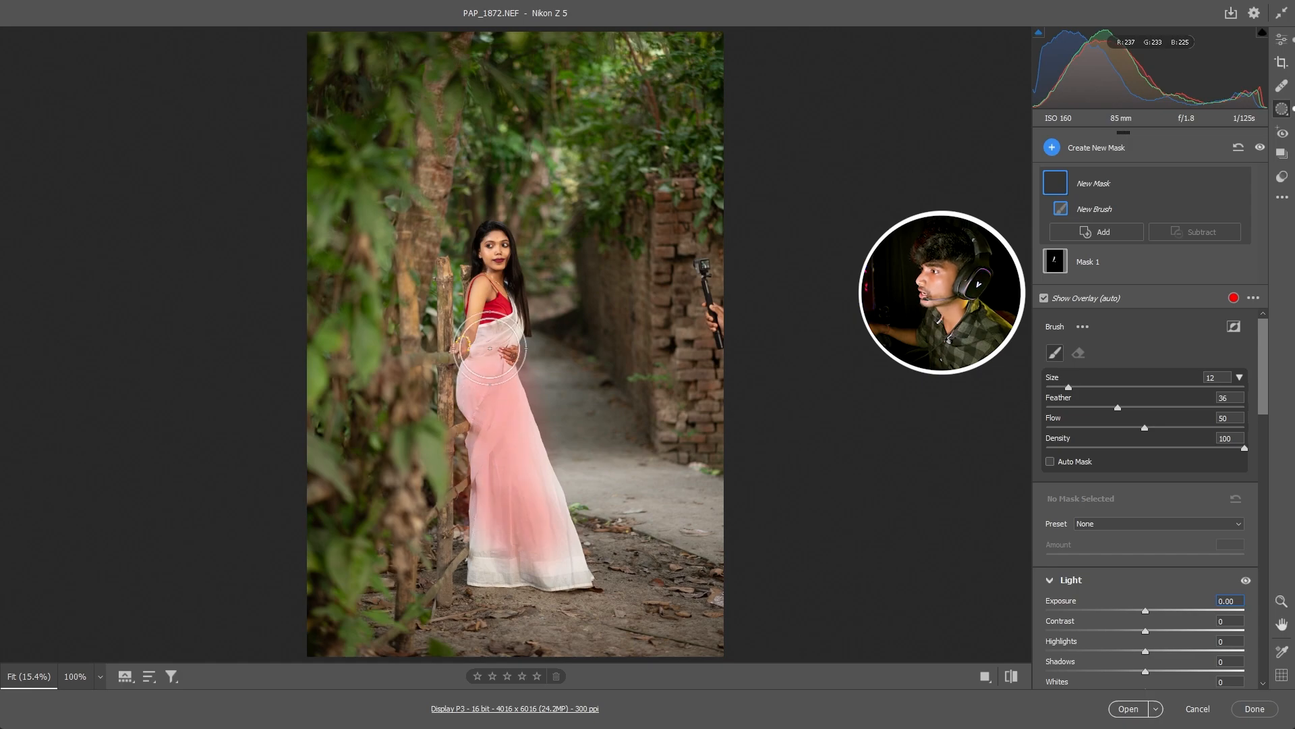
{"action": "left_click_drag", "start_coordinate": [1141, 651], "coordinate": [1118, 652]}
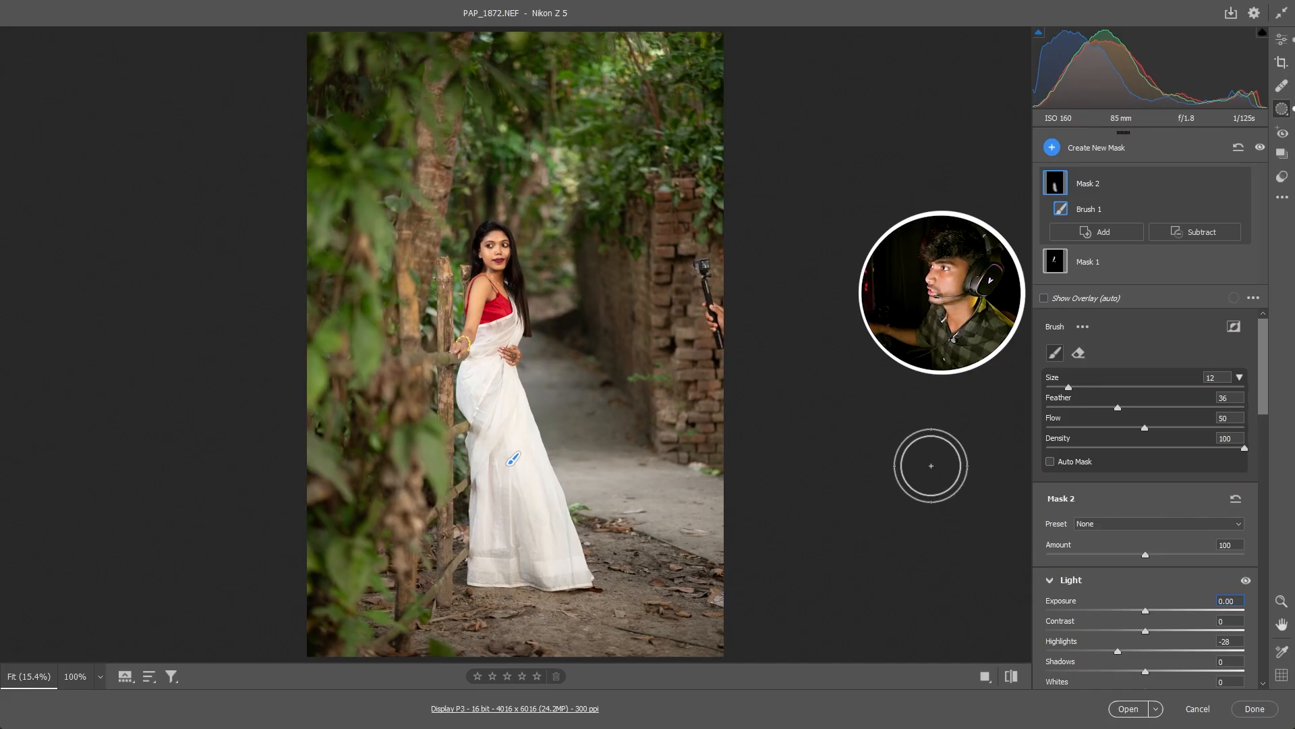
In the HSL Color Mixer, set Greens saturation to -48, Greens luminance to -45 and Oranges luminance to -3
{"action": "left_click", "coordinate": [1284, 42]}
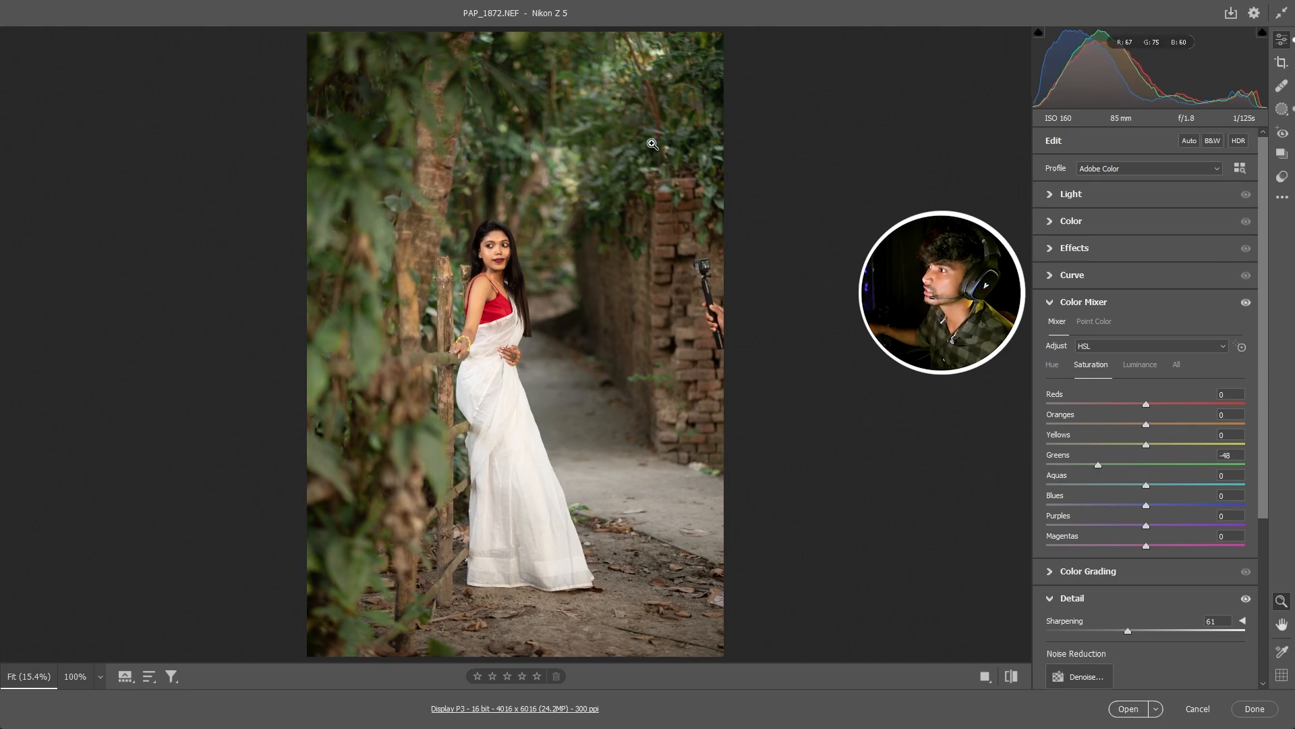
{"action": "left_click", "coordinate": [1142, 365]}
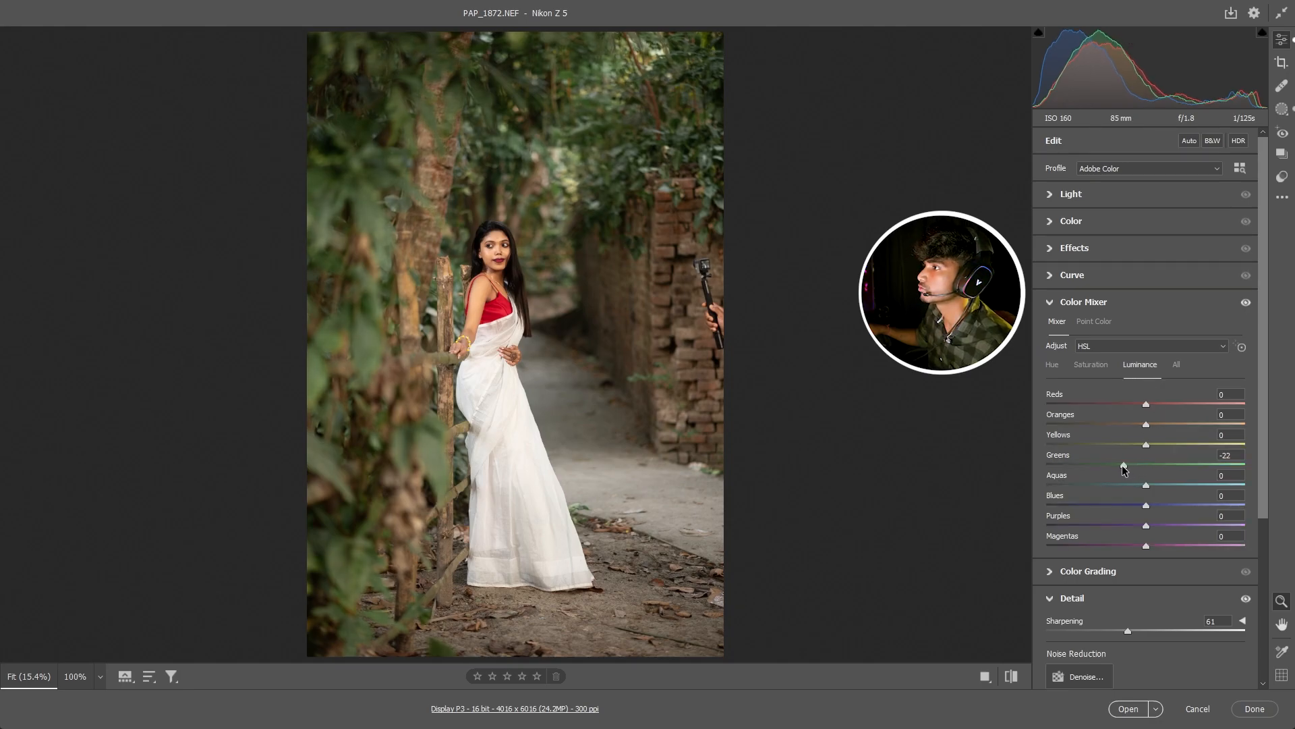
{"action": "left_click", "coordinate": [464, 206]}
{"action": "left_click", "coordinate": [480, 273]}
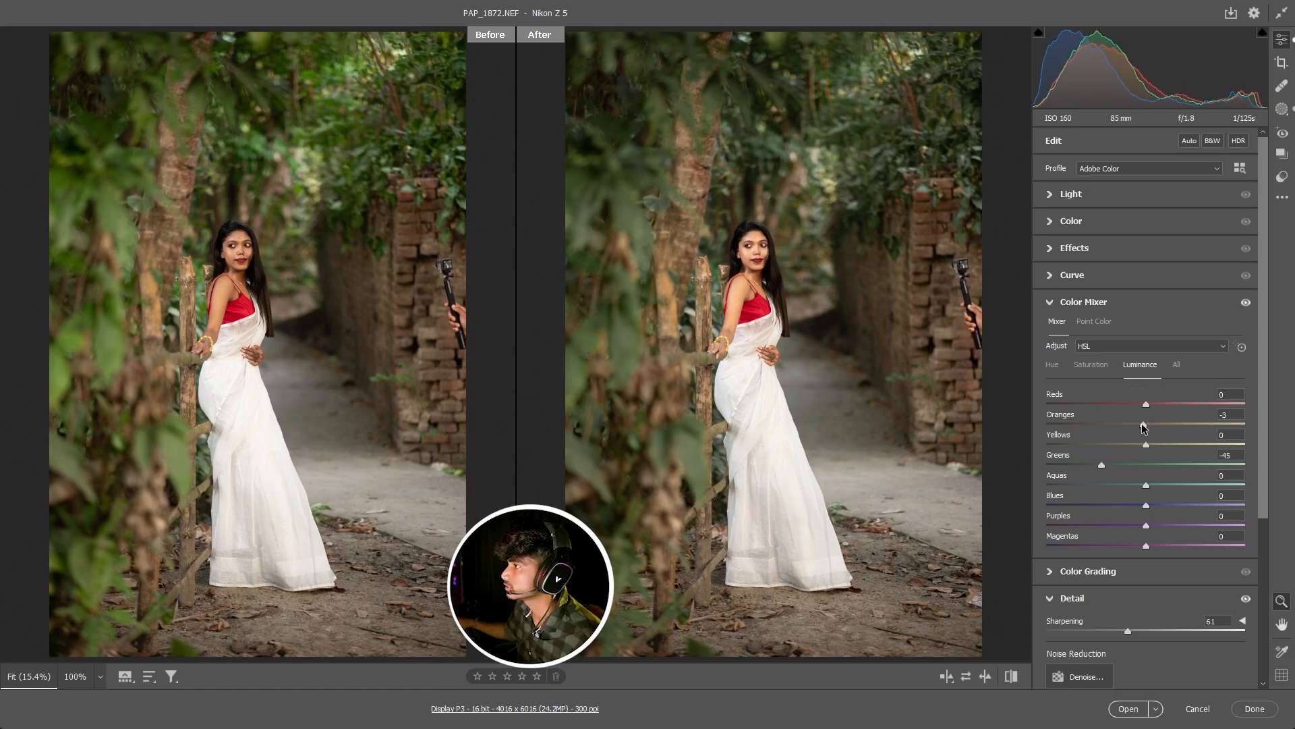
{"action": "left_click_drag", "start_coordinate": [1147, 423], "coordinate": [1145, 421]}
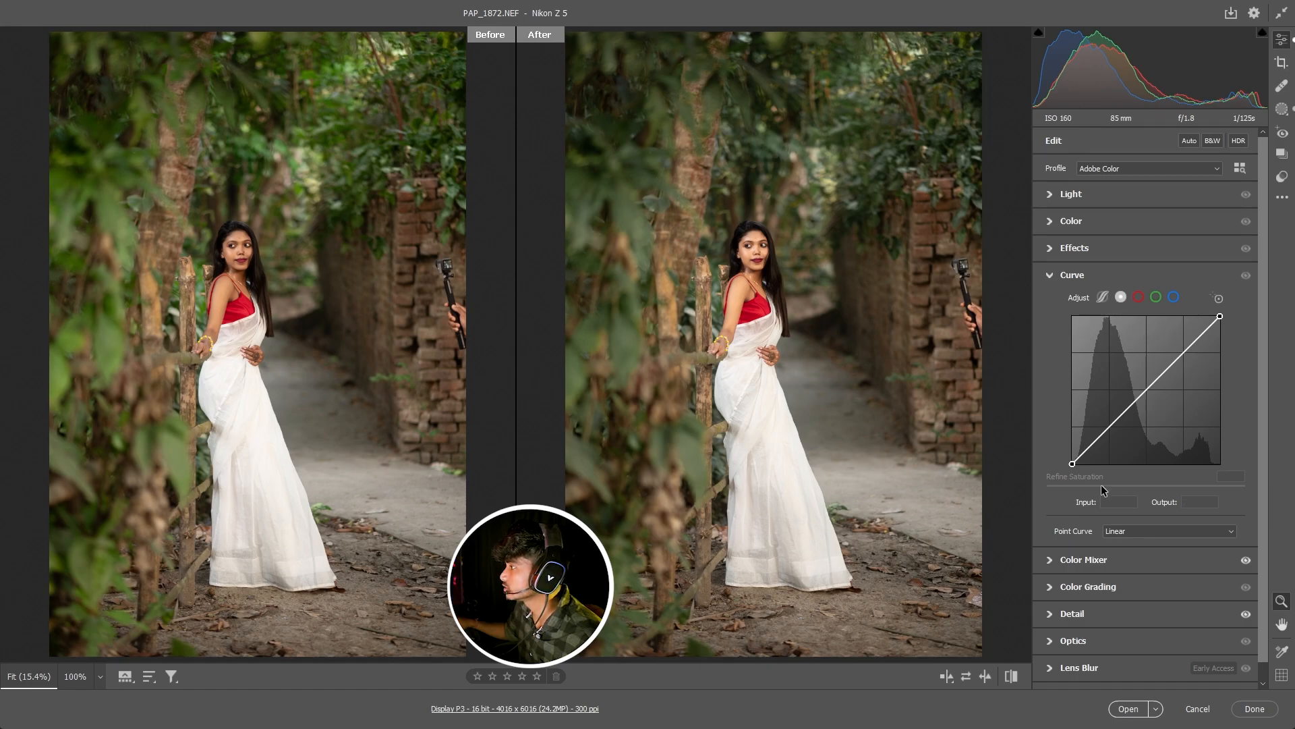
Move the point curve's black point to input 8, output 0 and add a slightly raised midtone point
{"action": "left_click_drag", "start_coordinate": [1072, 464], "coordinate": [1076, 463]}
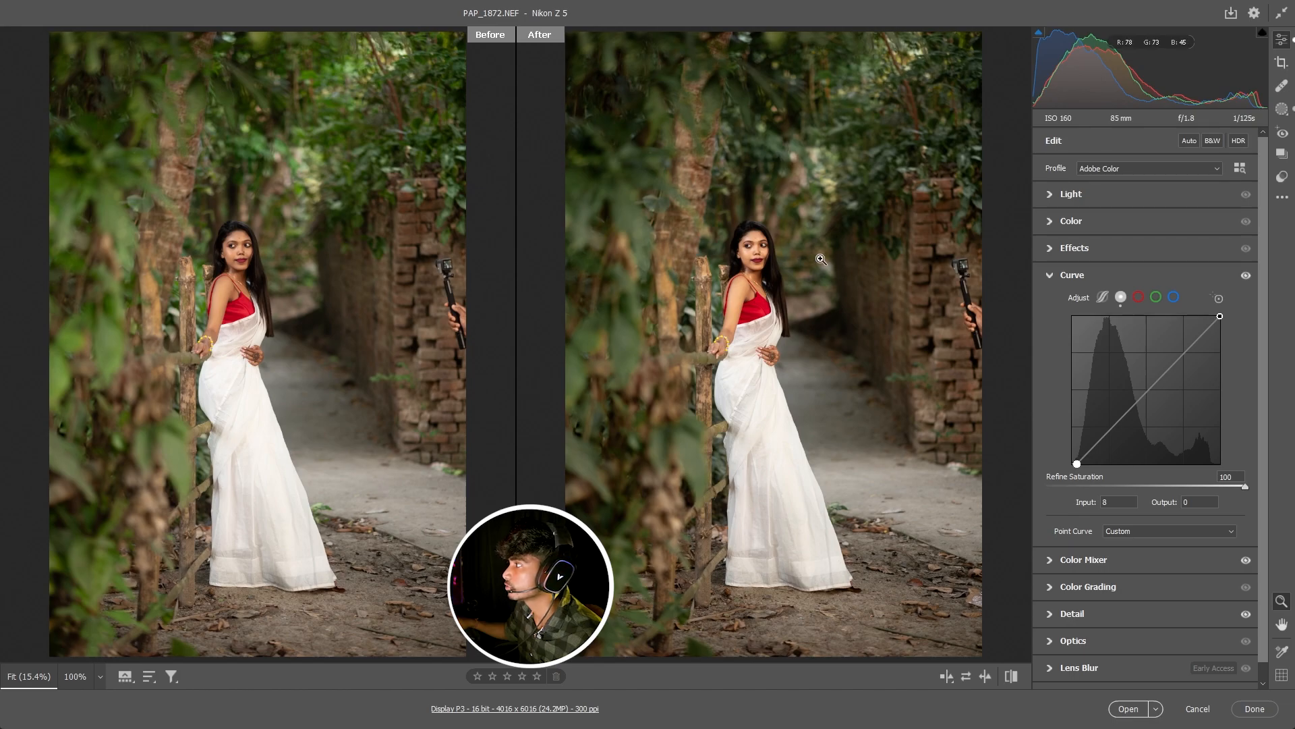
{"action": "left_click", "coordinate": [1147, 386]}
{"action": "left_click_drag", "start_coordinate": [1147, 386], "coordinate": [1146, 386]}
In Color Grading, raise the midtones luminance slightly and set the shadows luminance to -22
{"action": "left_click", "coordinate": [1089, 586]}
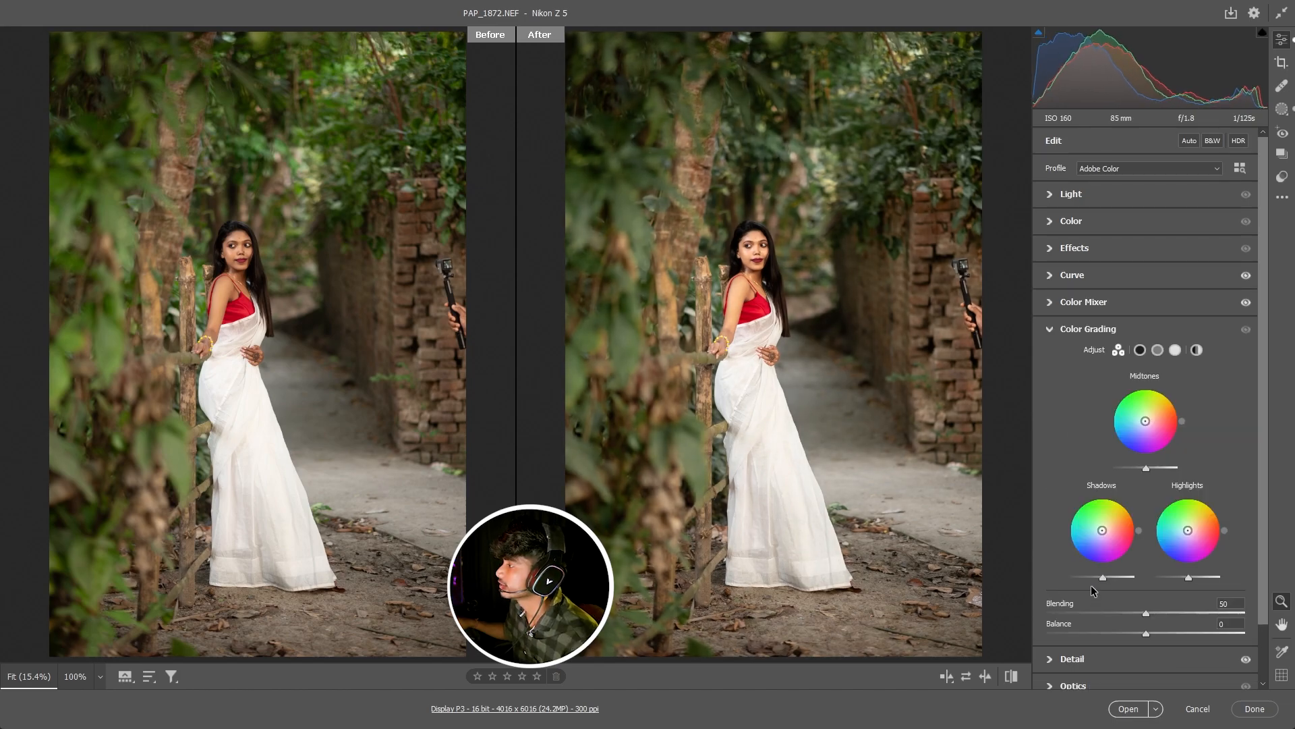
{"action": "left_click_drag", "start_coordinate": [1146, 467], "coordinate": [1152, 471]}
{"action": "left_click", "coordinate": [1095, 575]}
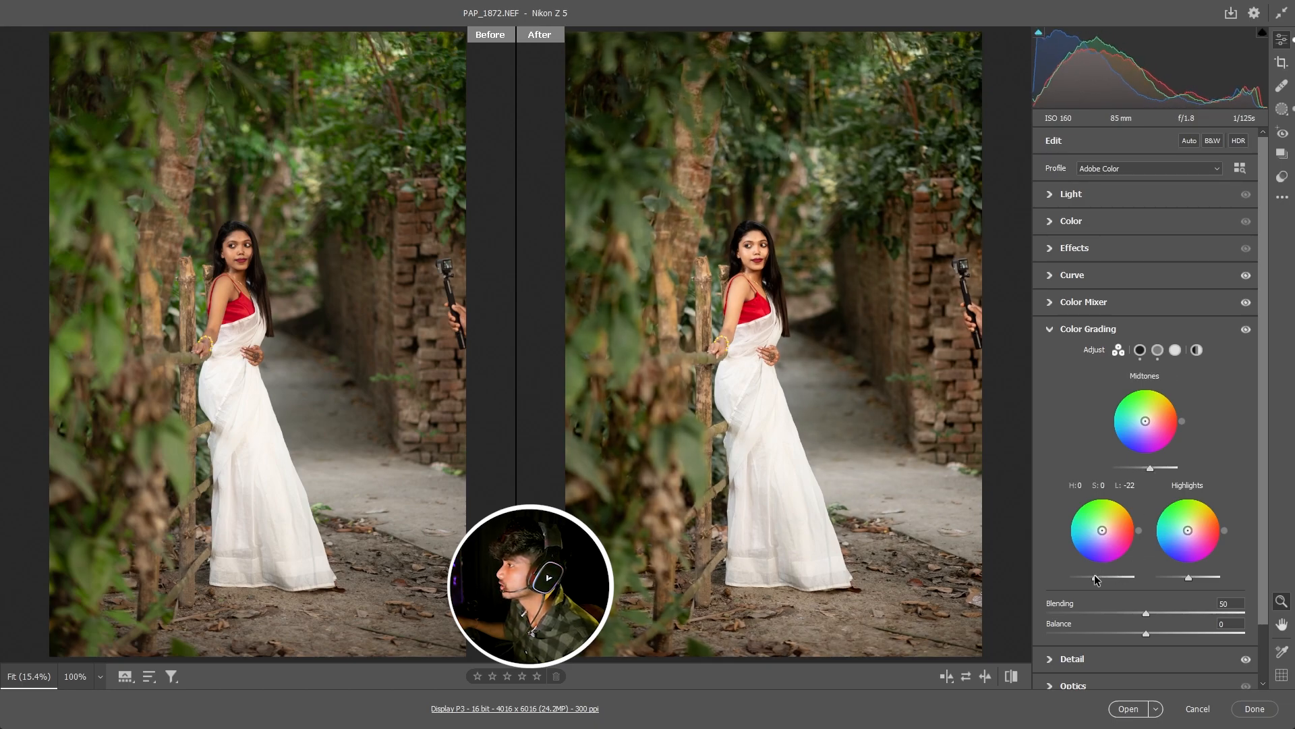
{"action": "left_click", "coordinate": [737, 251]}
{"action": "left_click", "coordinate": [761, 278]}
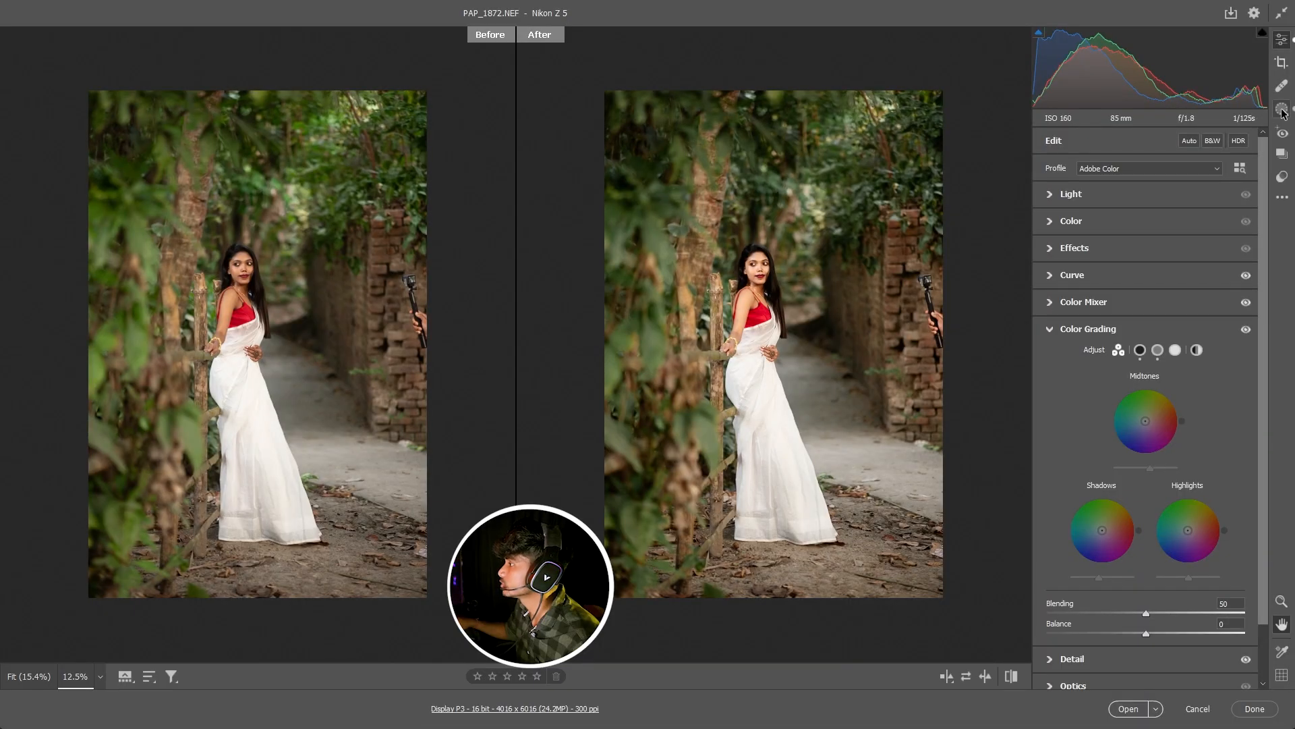
Add a linear gradient mask rising from the ground over the lower part of the photo and set its exposure to -0.35
{"action": "left_click", "coordinate": [1282, 110]}
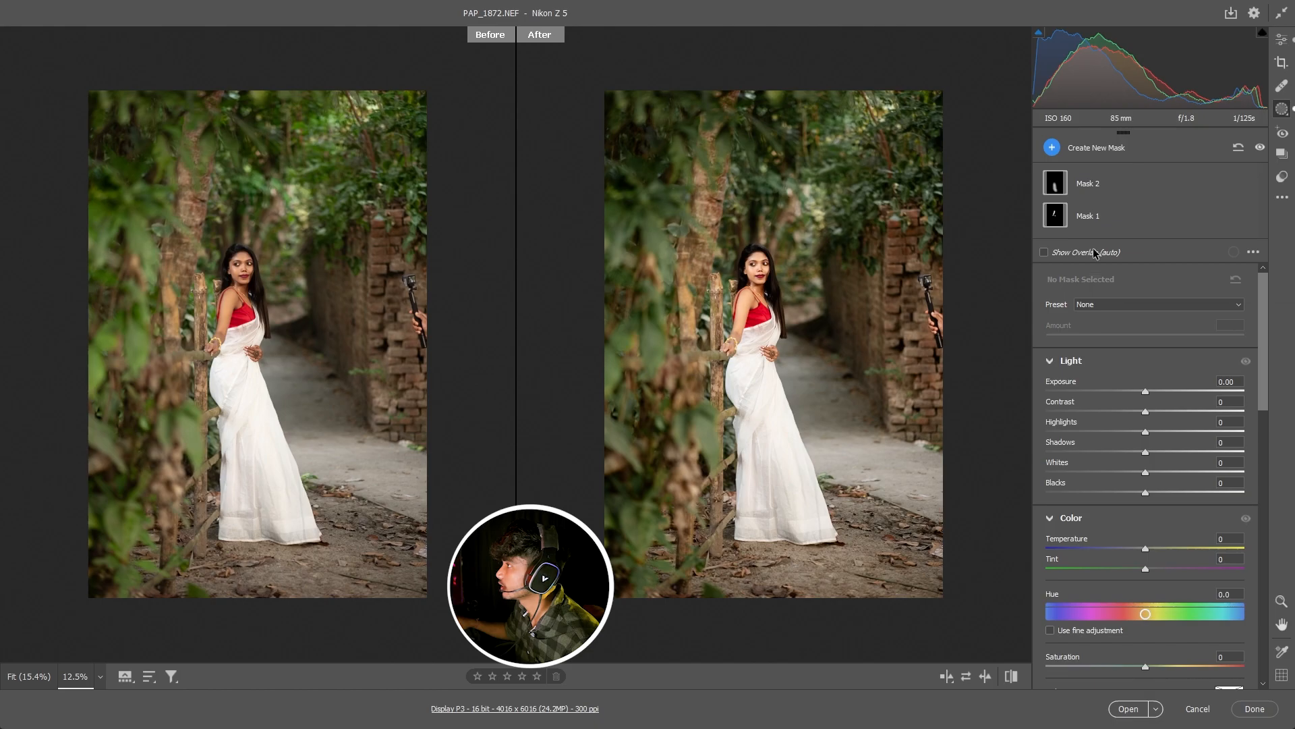
{"action": "left_click", "coordinate": [1053, 147]}
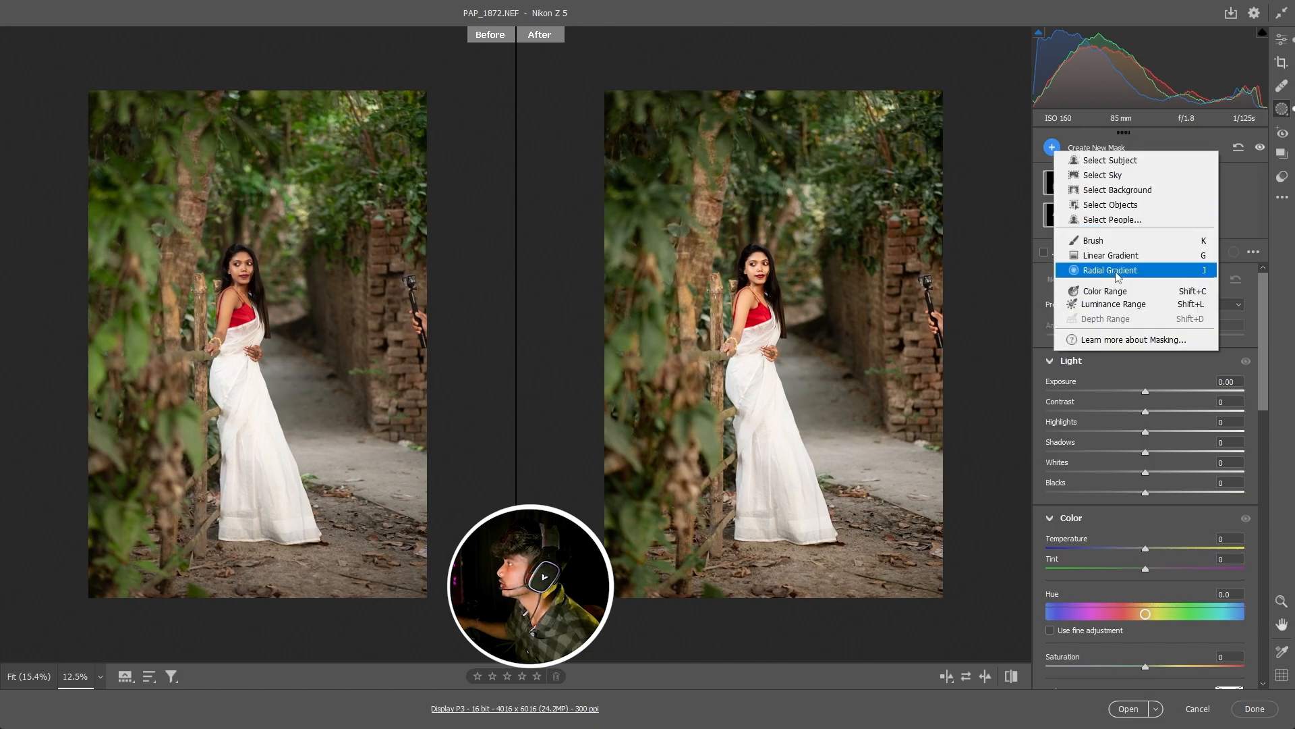
{"action": "left_click", "coordinate": [1118, 259]}
{"action": "left_click_drag", "start_coordinate": [794, 572], "coordinate": [757, 445]}
{"action": "left_click_drag", "start_coordinate": [1145, 507], "coordinate": [1138, 506]}
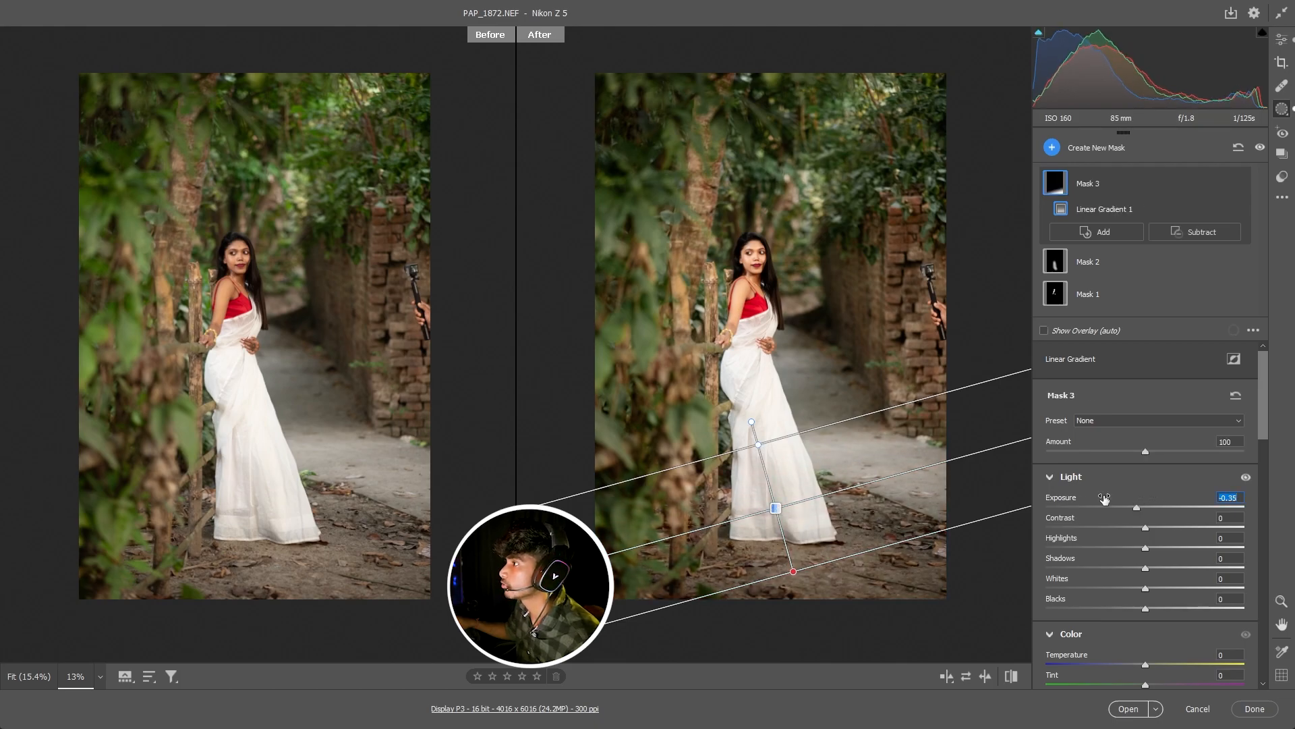
Add a radial gradient mask around the woman's head and upper body and set its exposure to +0.25
{"action": "left_click", "coordinate": [1051, 147]}
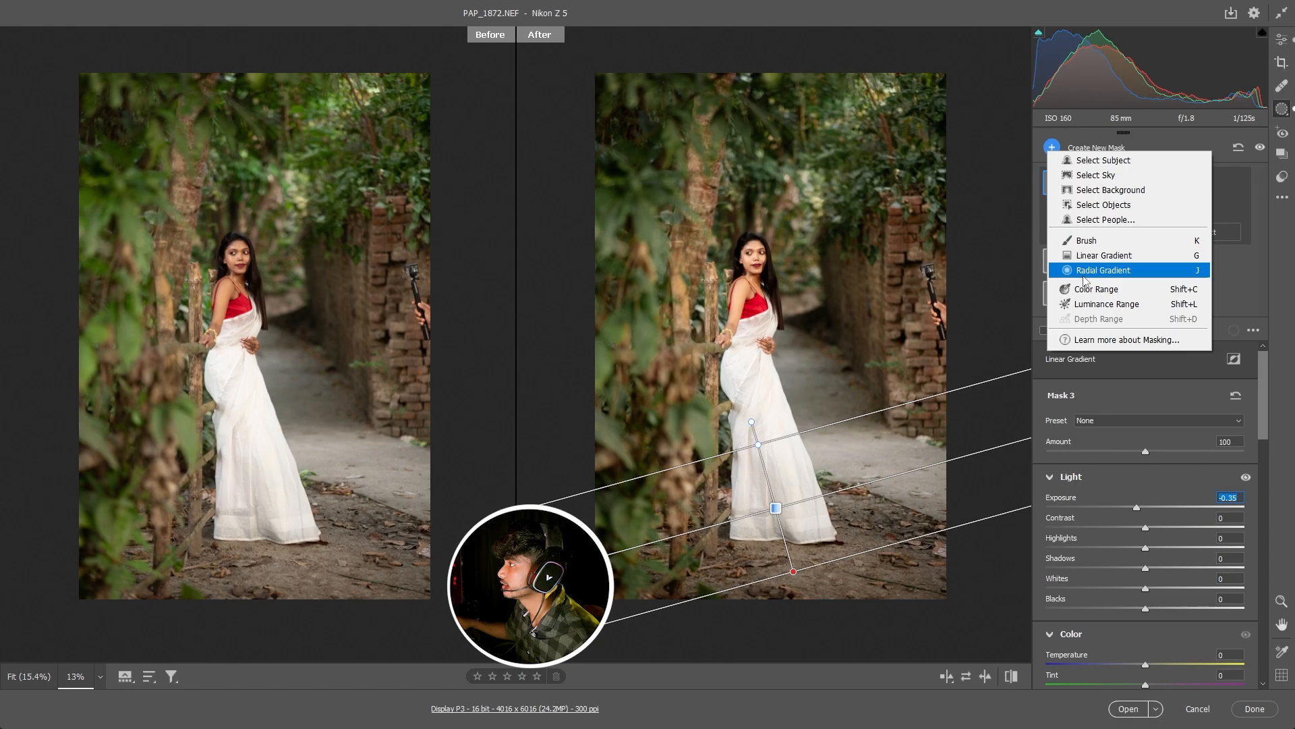
{"action": "left_click", "coordinate": [1084, 272]}
{"action": "left_click_drag", "start_coordinate": [780, 279], "coordinate": [857, 366]}
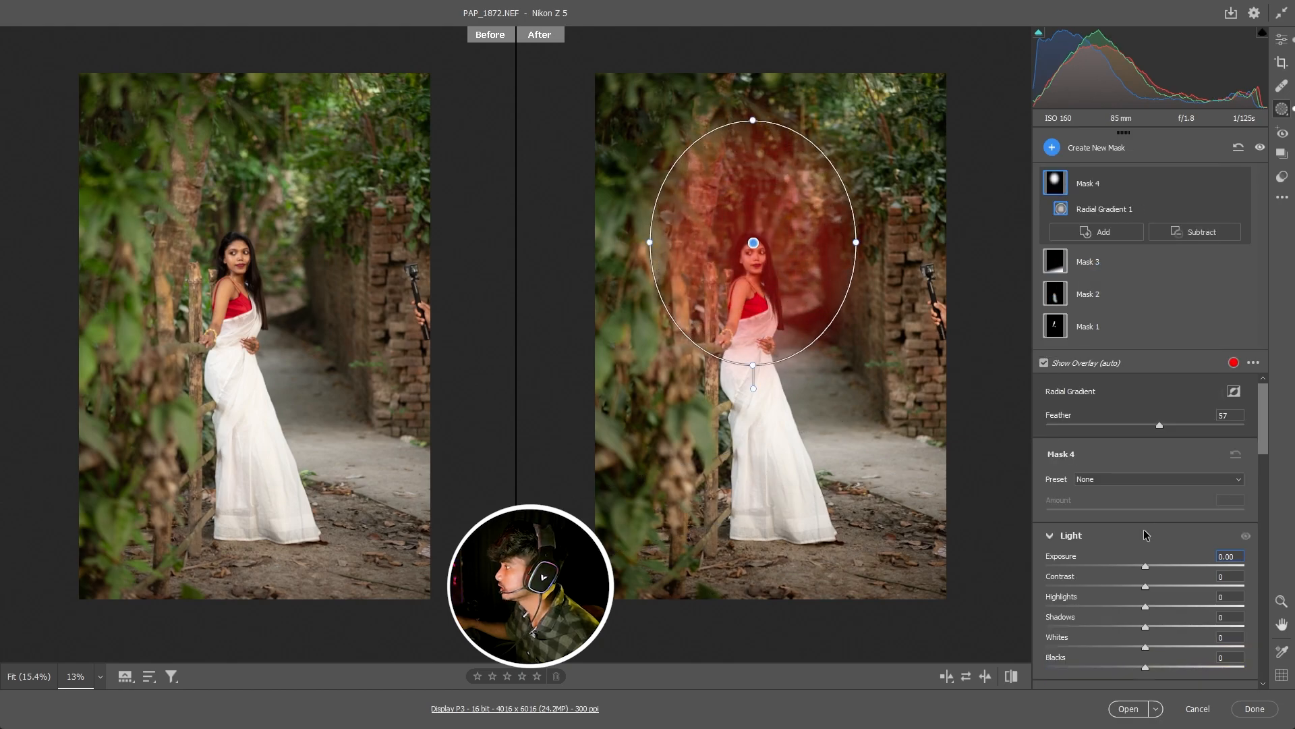
{"action": "left_click_drag", "start_coordinate": [1145, 567], "coordinate": [1154, 571]}
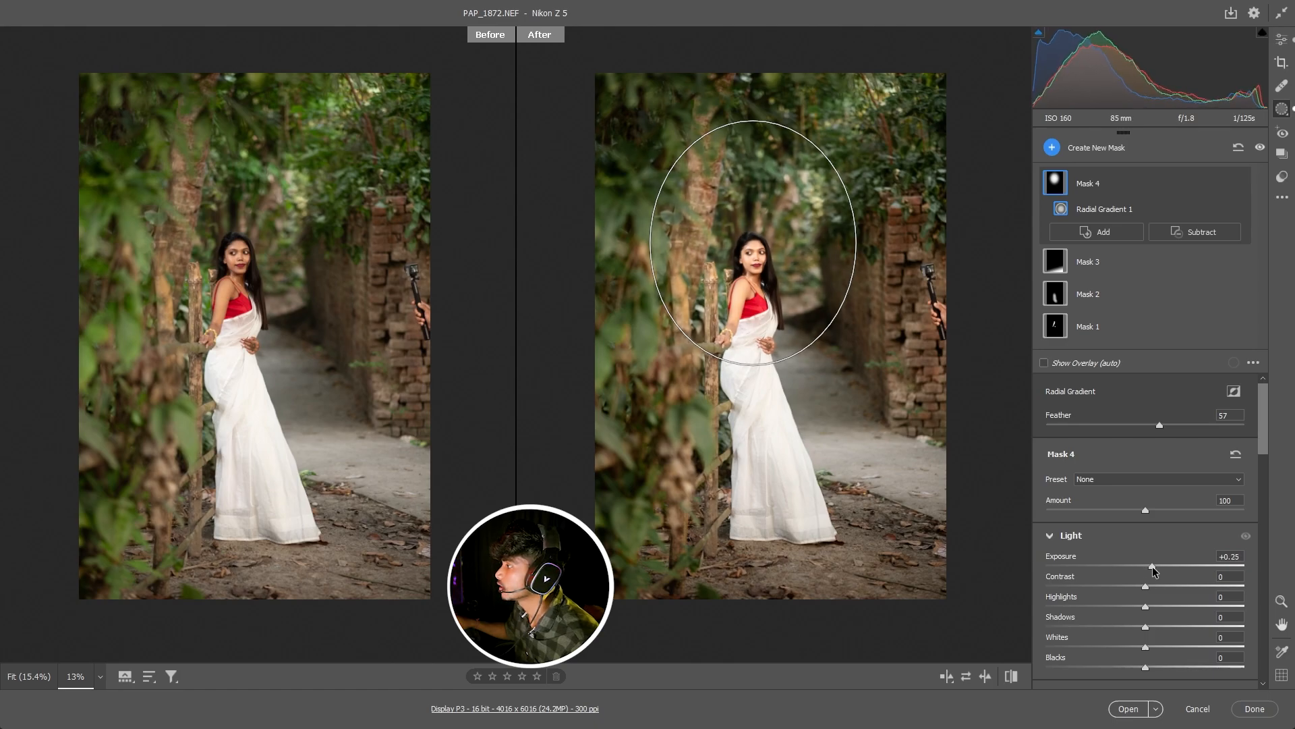
Leave masking and open the adjusted raw photo as a Photoshop document
{"action": "left_click", "coordinate": [1282, 40]}
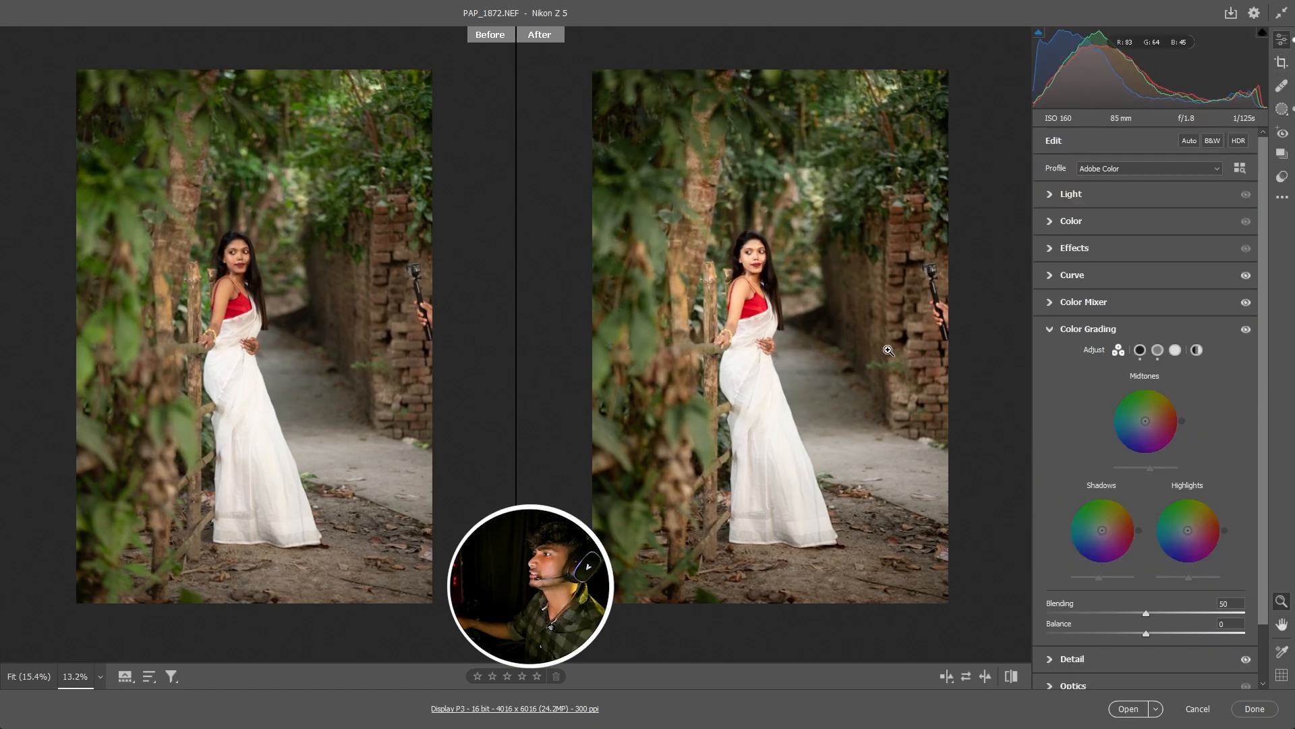
{"action": "left_click", "coordinate": [1128, 708]}
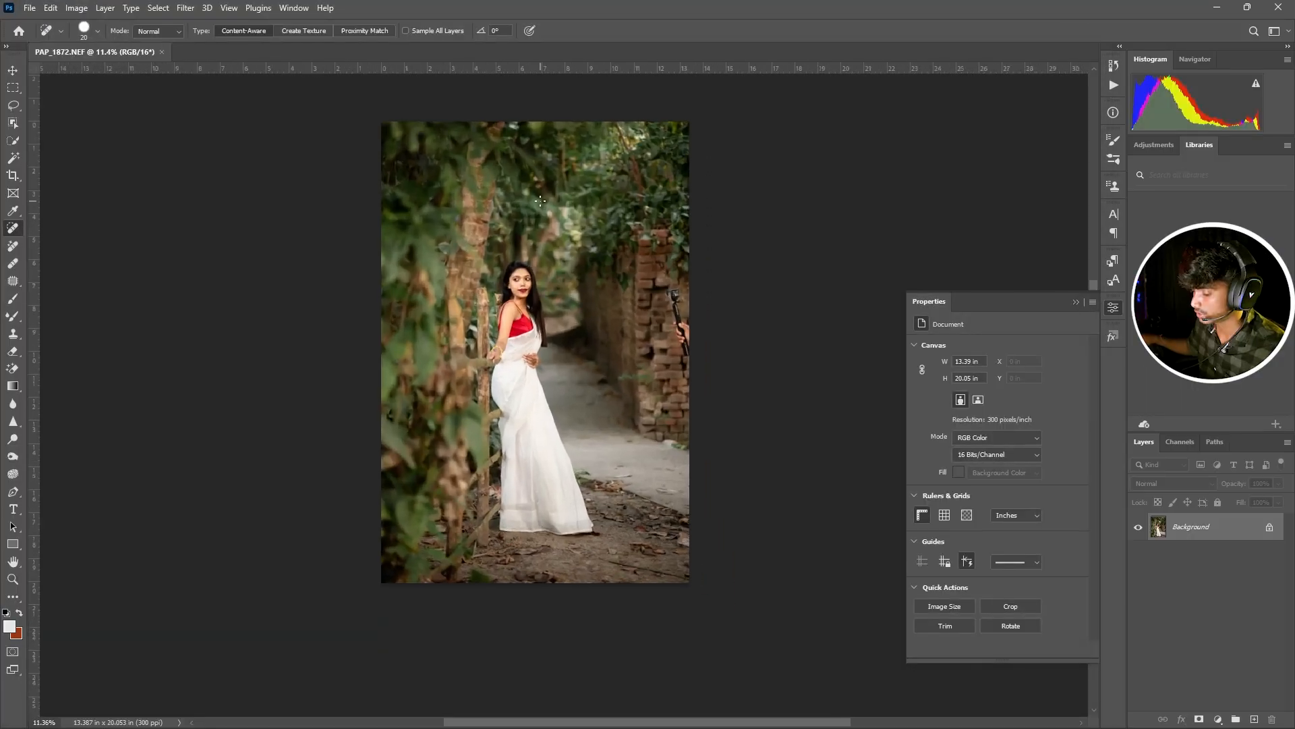
Duplicate the background layer and remove the hand holding the camera stick by the brick wall with a lasso selection and Content-Aware fill
{"action": "key", "text": "ctrl+j"}
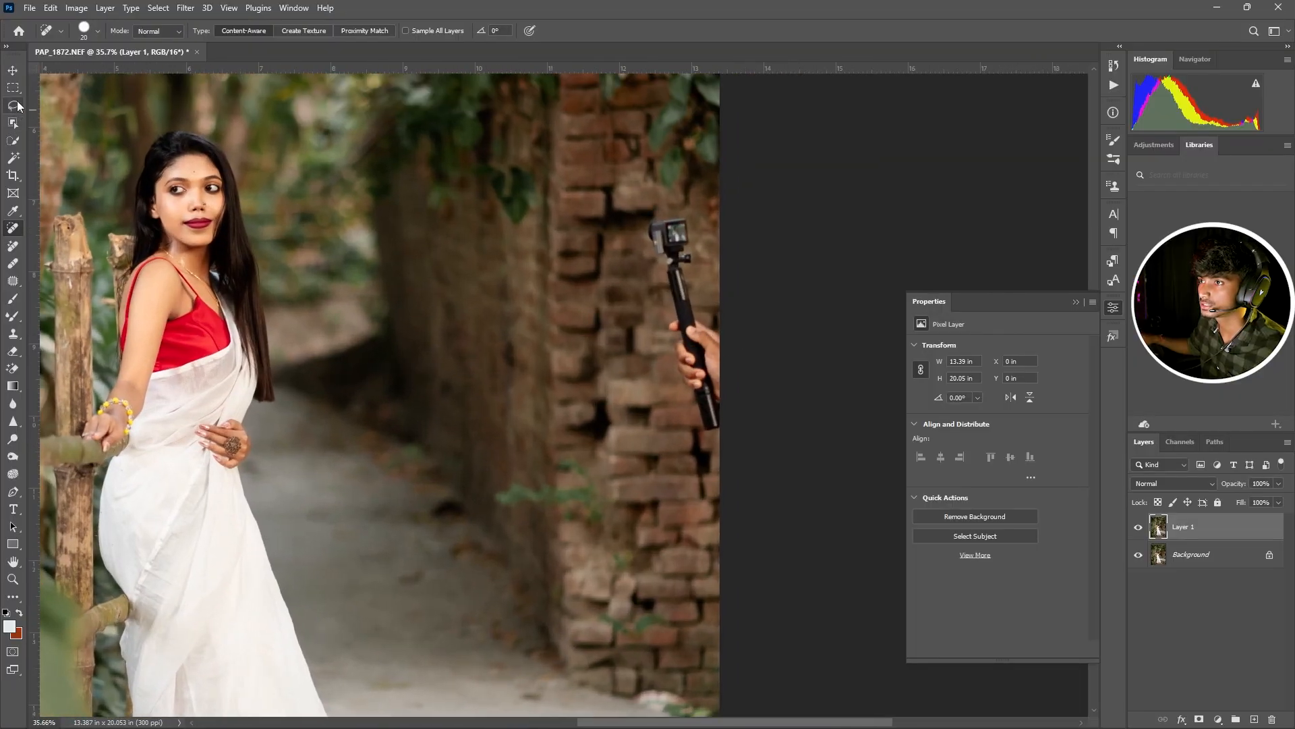
{"action": "left_click", "coordinate": [13, 105]}
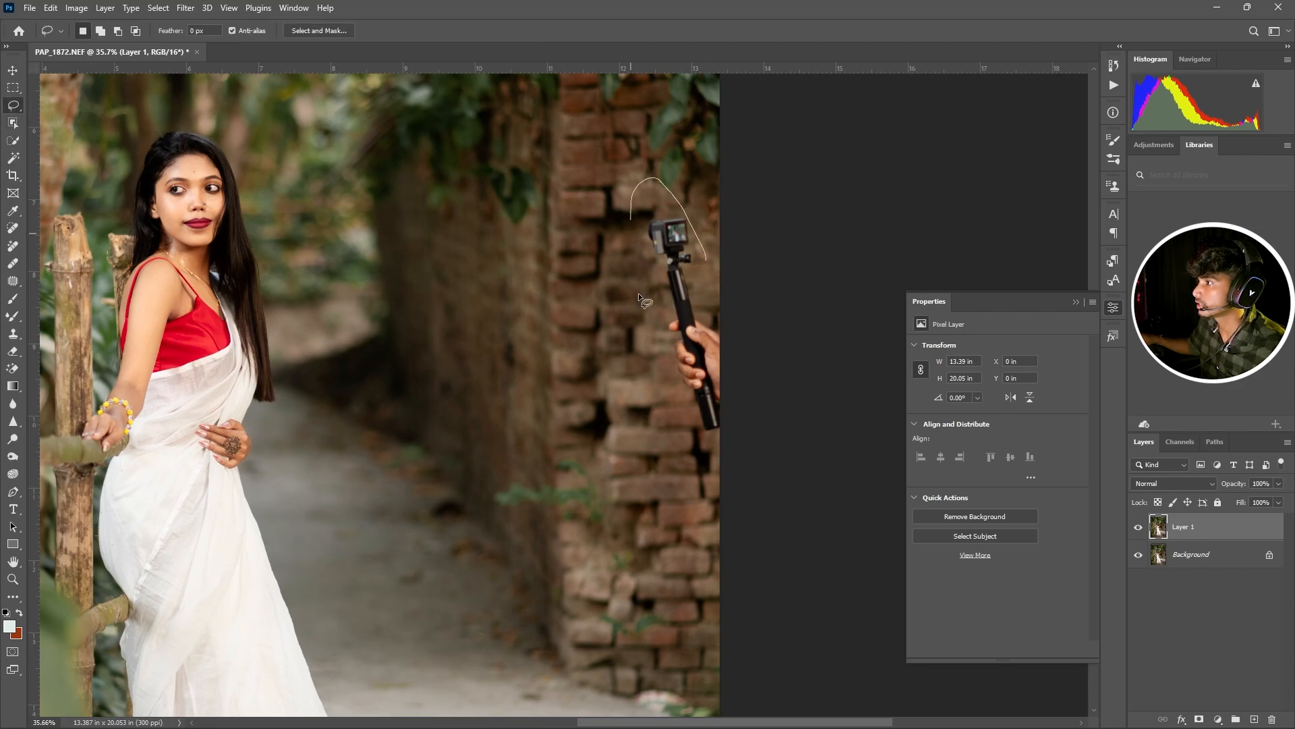
{"action": "left_click_drag", "start_coordinate": [742, 247], "coordinate": [720, 255]}
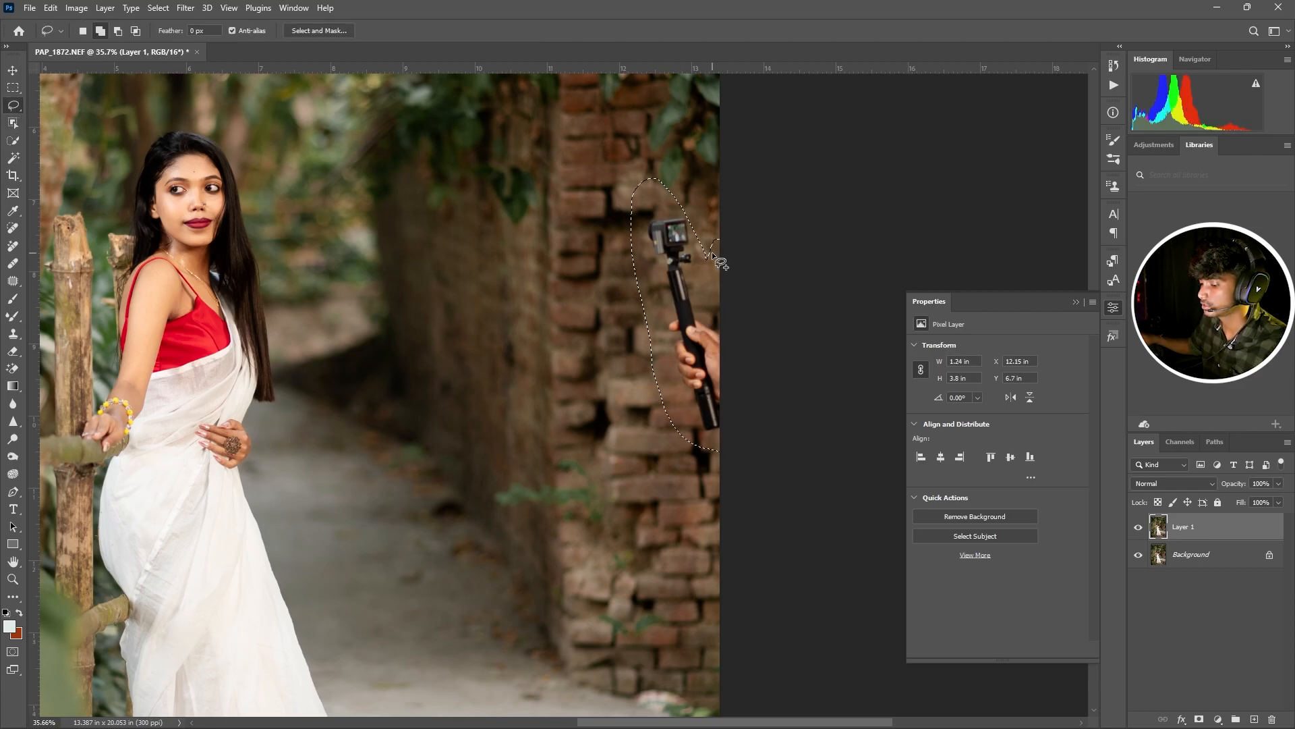
{"action": "key", "text": "shift+BackSpace"}
{"action": "left_click", "coordinate": [730, 191]}
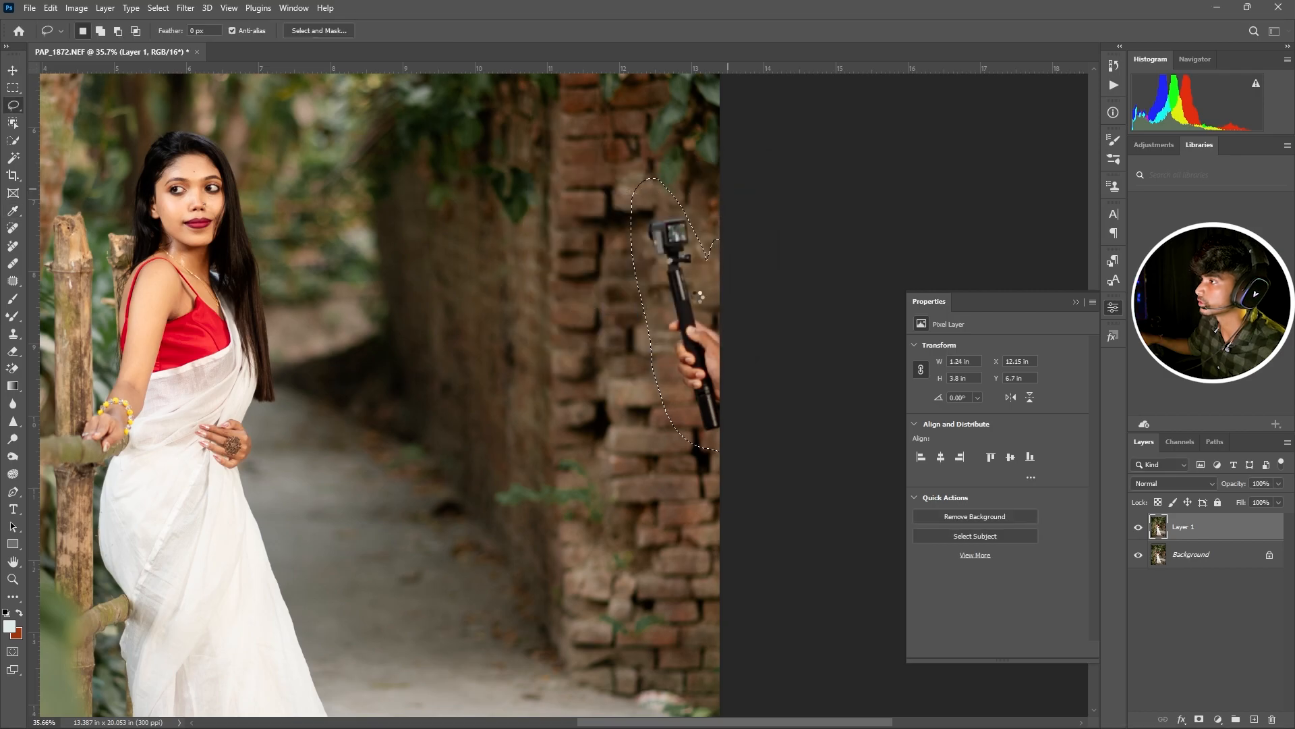
{"action": "scroll", "coordinate": [686, 309], "scroll_direction": "down", "scroll_amount": 2}
{"action": "scroll", "coordinate": [646, 332], "scroll_direction": "down", "scroll_amount": 2}
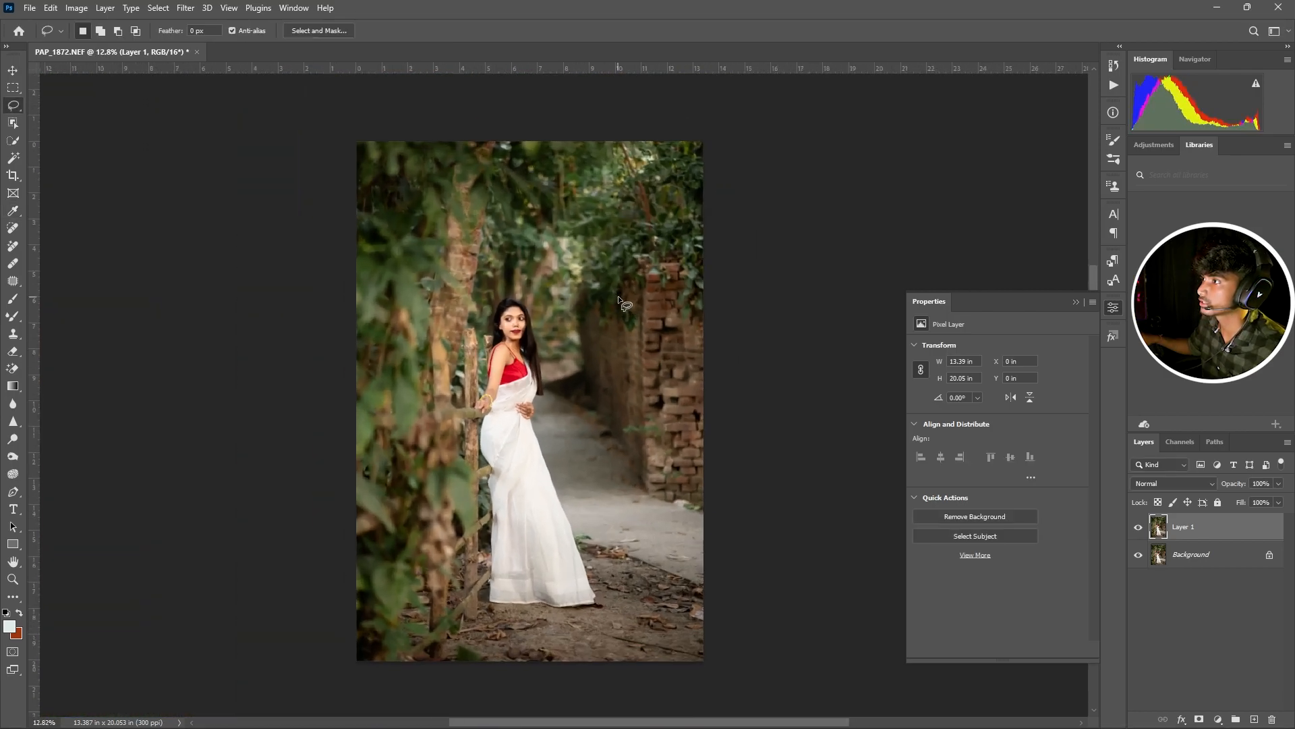
Choose the Dodge tool and reduce its brush to 250 pixels for working on the woman's neck
{"action": "scroll", "coordinate": [529, 352], "scroll_direction": "up", "scroll_amount": 10}
{"action": "scroll", "coordinate": [499, 204], "scroll_direction": "down", "scroll_amount": 3}
{"action": "scroll", "coordinate": [496, 356], "scroll_direction": "up", "scroll_amount": 2}
{"action": "scroll", "coordinate": [427, 529], "scroll_direction": "down", "scroll_amount": 2}
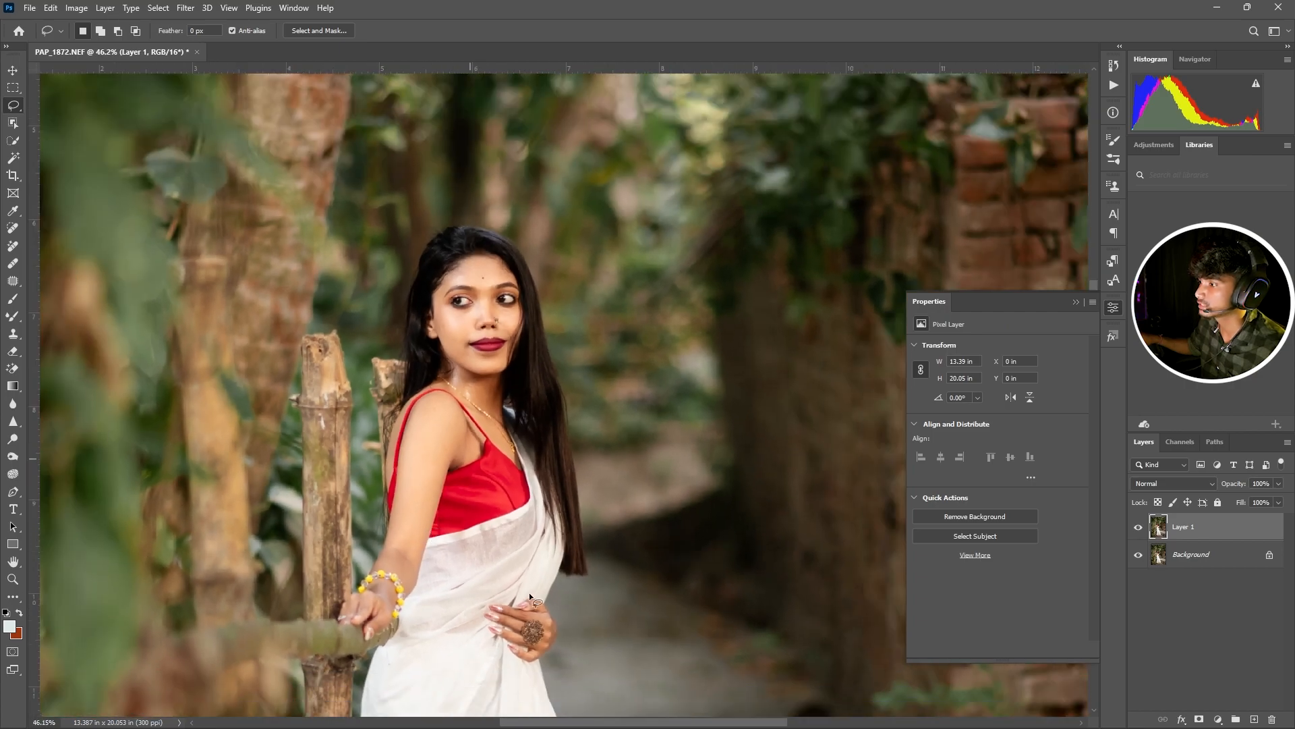
{"action": "left_click", "coordinate": [14, 445]}
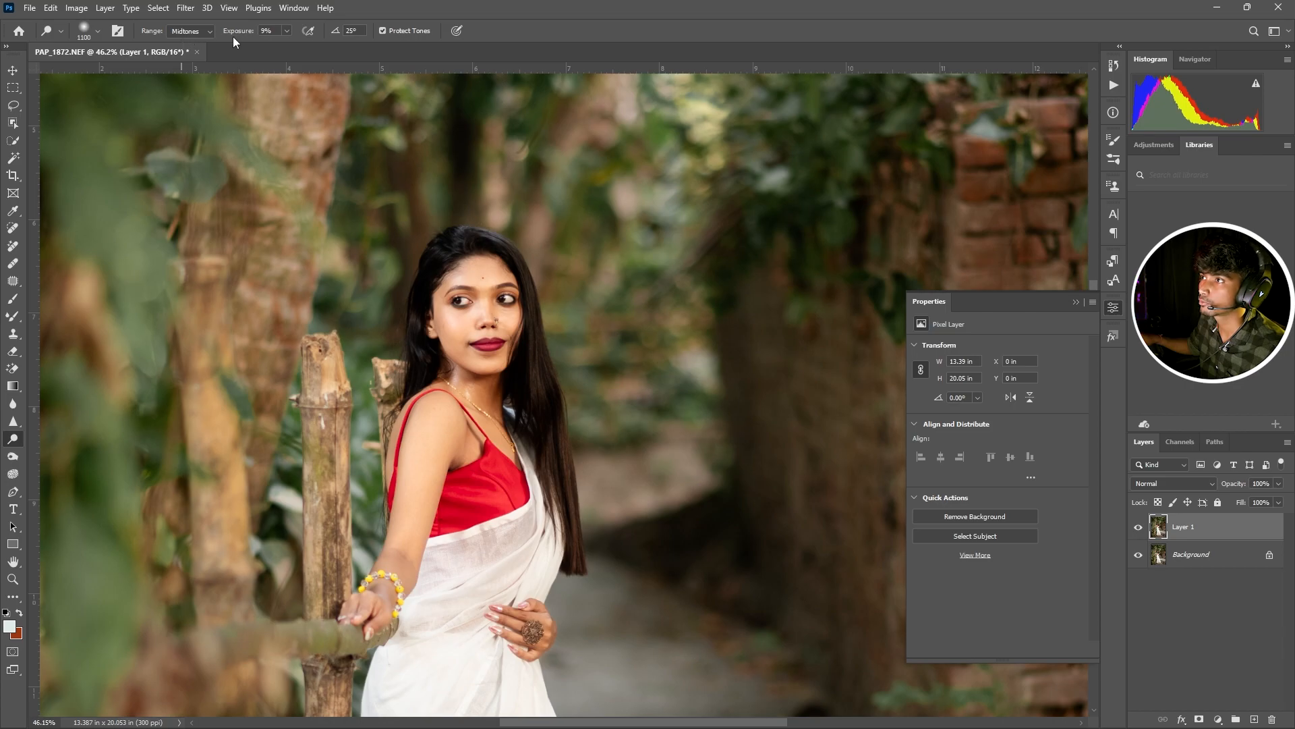
{"action": "key", "text": "bracketleft"}
{"action": "key", "text": "bracketleft"}
{"action": "key", "text": "bracketleft"}
{"action": "key", "text": "bracketleft"}
{"action": "key", "text": "bracketleft"}
{"action": "key", "text": "bracketleft"}
{"action": "key", "text": "bracketleft"}
{"action": "key", "text": "bracketleft"}
{"action": "key", "text": "bracketleft"}
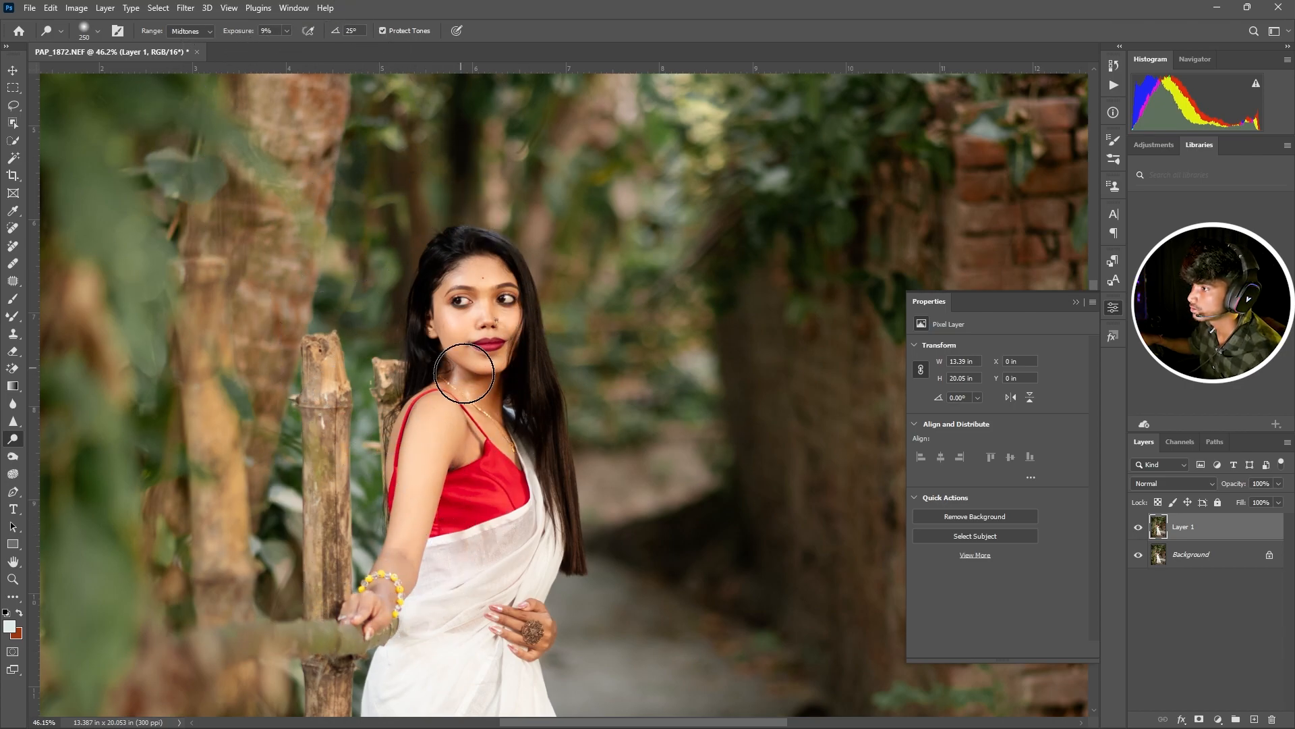
{"action": "scroll", "coordinate": [465, 376], "scroll_direction": "up", "scroll_amount": 3}
{"action": "scroll", "coordinate": [466, 376], "scroll_direction": "up", "scroll_amount": 1}
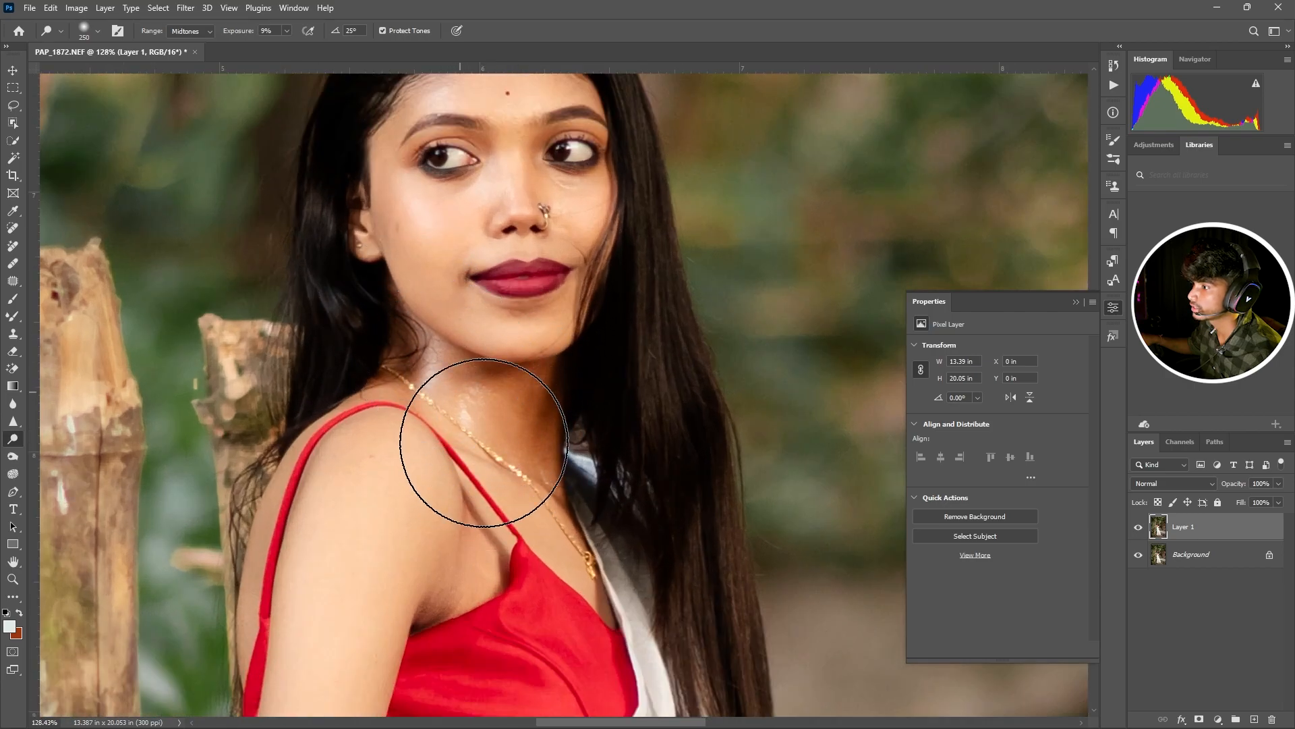
{"action": "scroll", "coordinate": [465, 185], "scroll_direction": "up", "scroll_amount": 3}
Enlarge the Dodge brush to 400 pixels for working on the woman's face
{"action": "scroll", "coordinate": [497, 371], "scroll_direction": "down", "scroll_amount": 6}
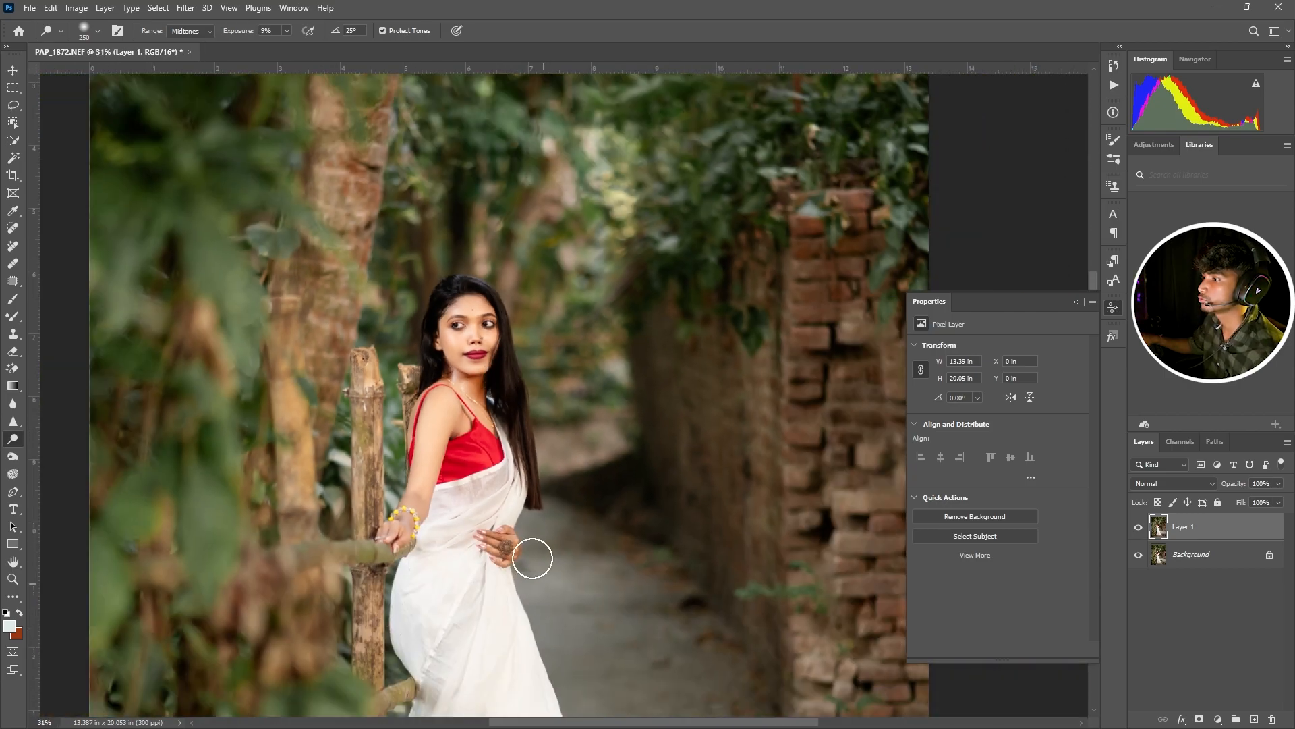
{"action": "scroll", "coordinate": [396, 165], "scroll_direction": "down", "scroll_amount": 3}
{"action": "key", "text": "bracketright"}
{"action": "key", "text": "bracketright"}
{"action": "scroll", "coordinate": [486, 292], "scroll_direction": "down", "scroll_amount": 1}
{"action": "scroll", "coordinate": [466, 253], "scroll_direction": "up", "scroll_amount": 5}
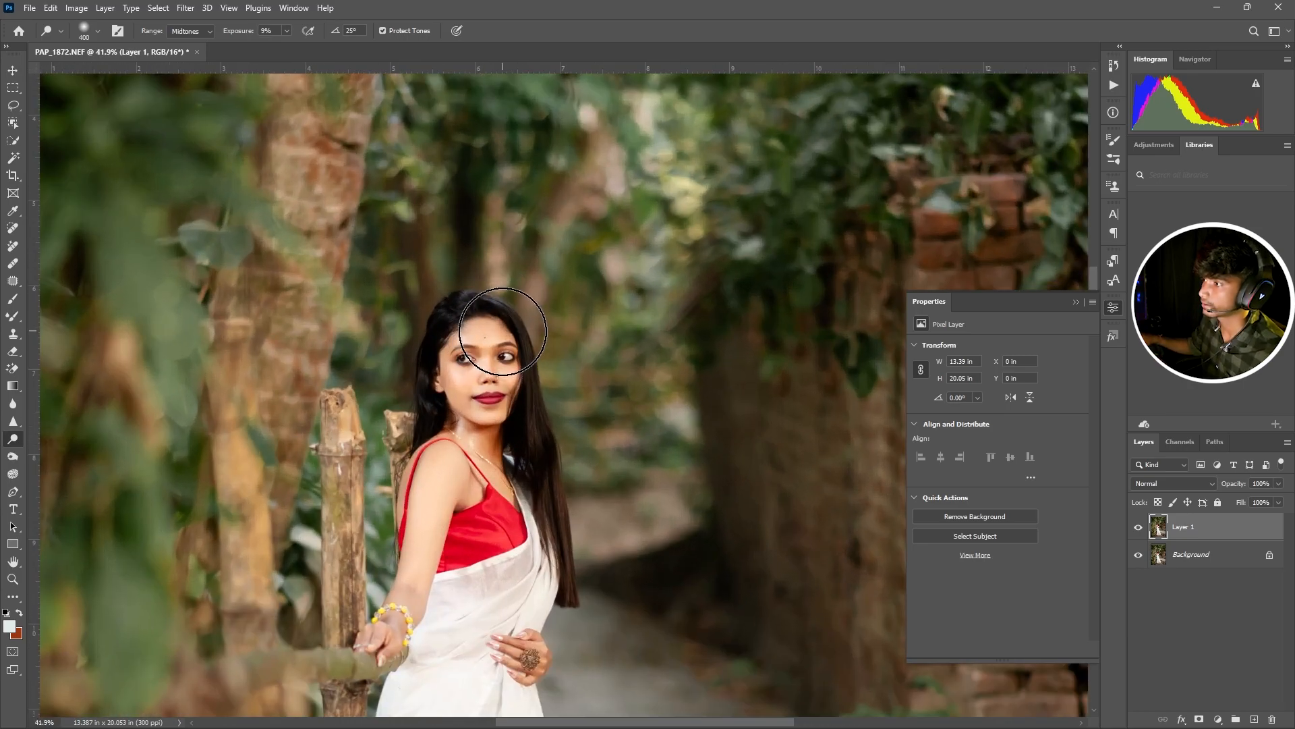
{"action": "scroll", "coordinate": [502, 335], "scroll_direction": "up", "scroll_amount": 4}
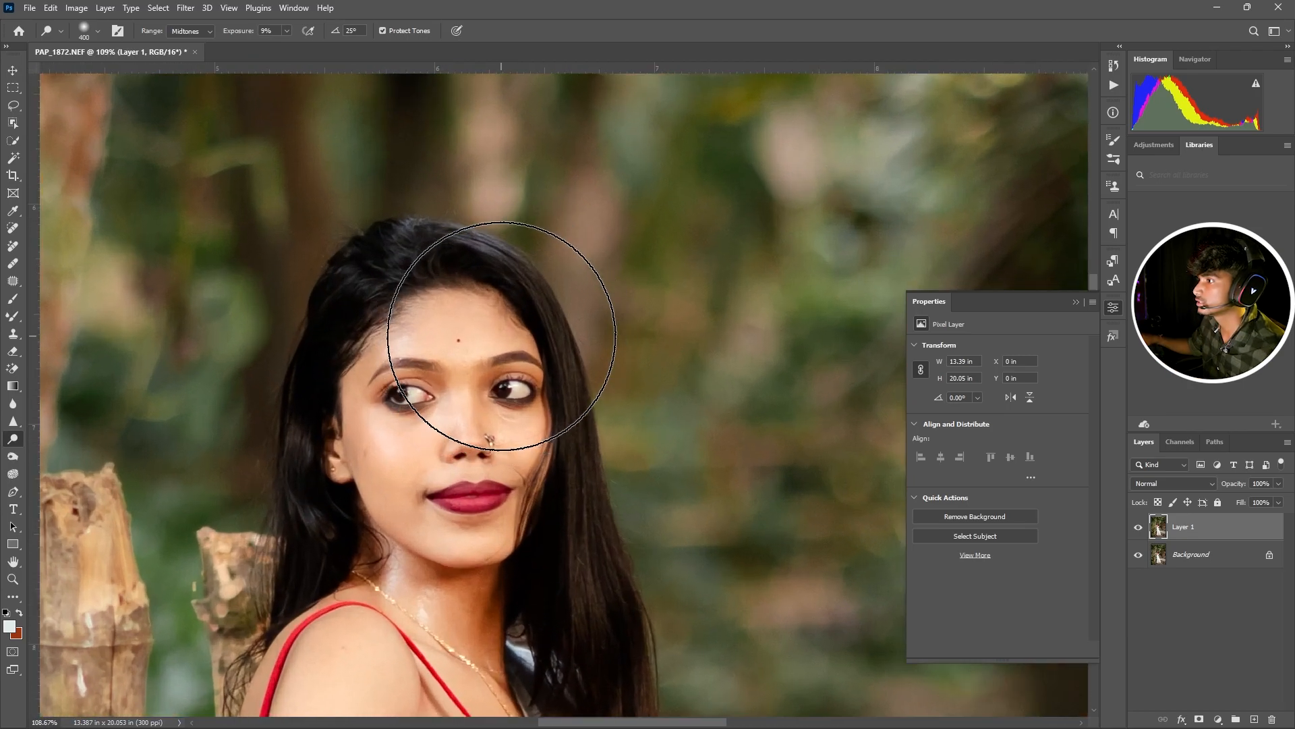
Duplicate the retouched Layer 1 and open the copy in the SkinFiner filter
{"action": "key", "text": "ctrl+j"}
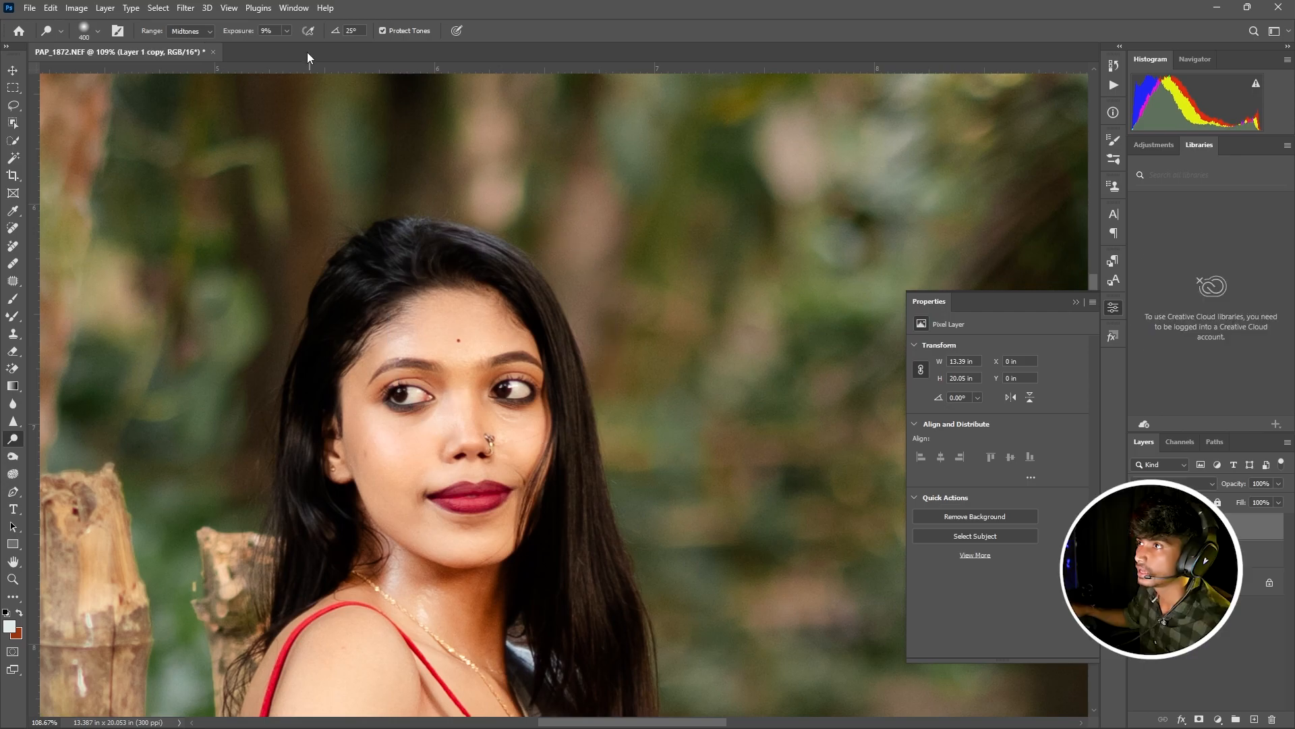
{"action": "left_click", "coordinate": [186, 8]}
{"action": "mouse_move", "coordinate": [280, 331]}
{"action": "left_click", "coordinate": [390, 335]}
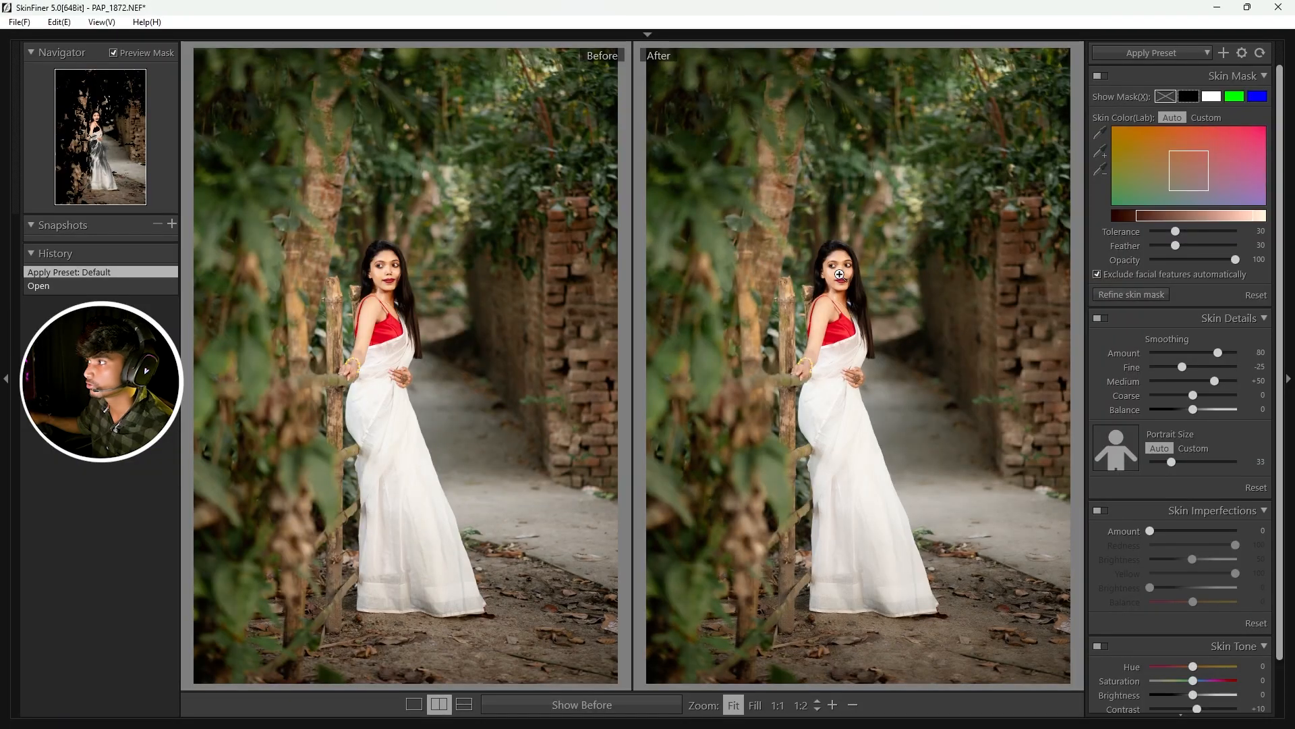
Set skin smoothing to amount 96 and fine +13, fine-tune the skin tone, and apply the SkinFiner result
{"action": "left_click", "coordinate": [936, 321]}
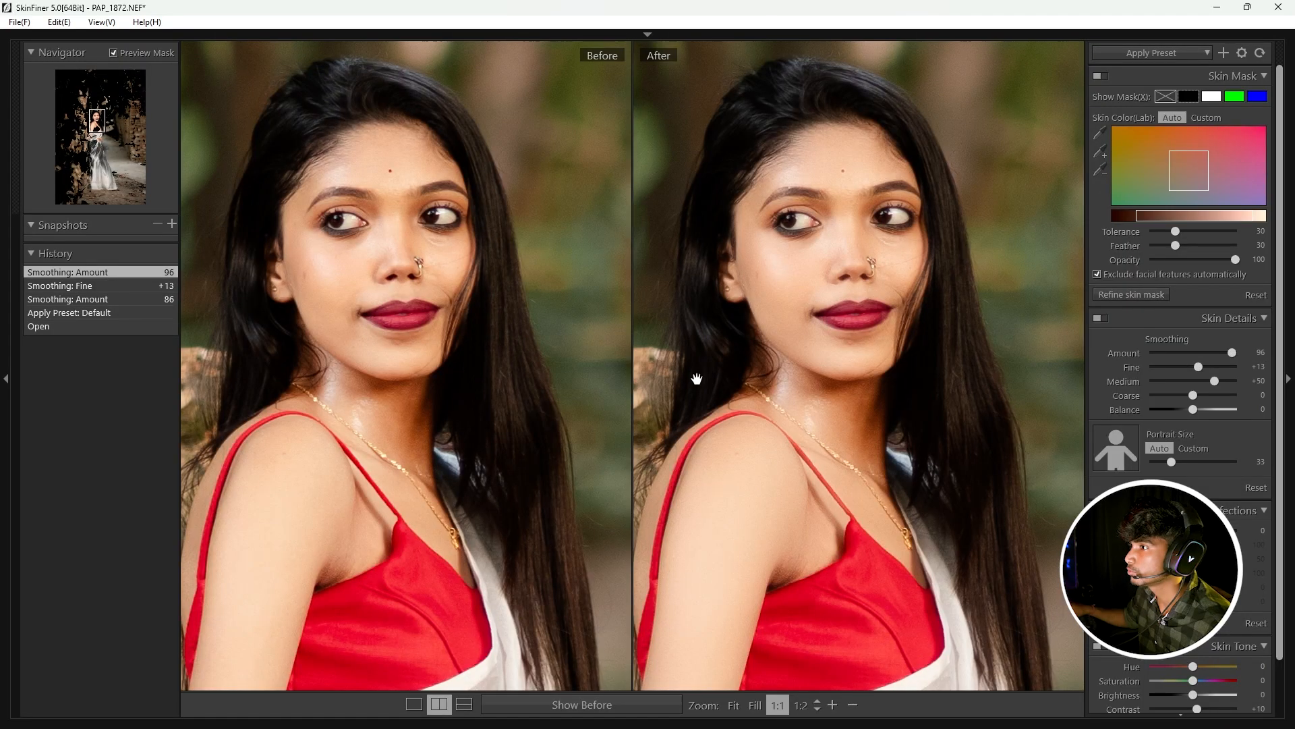
{"action": "scroll", "coordinate": [1188, 513], "scroll_direction": "down", "scroll_amount": 2}
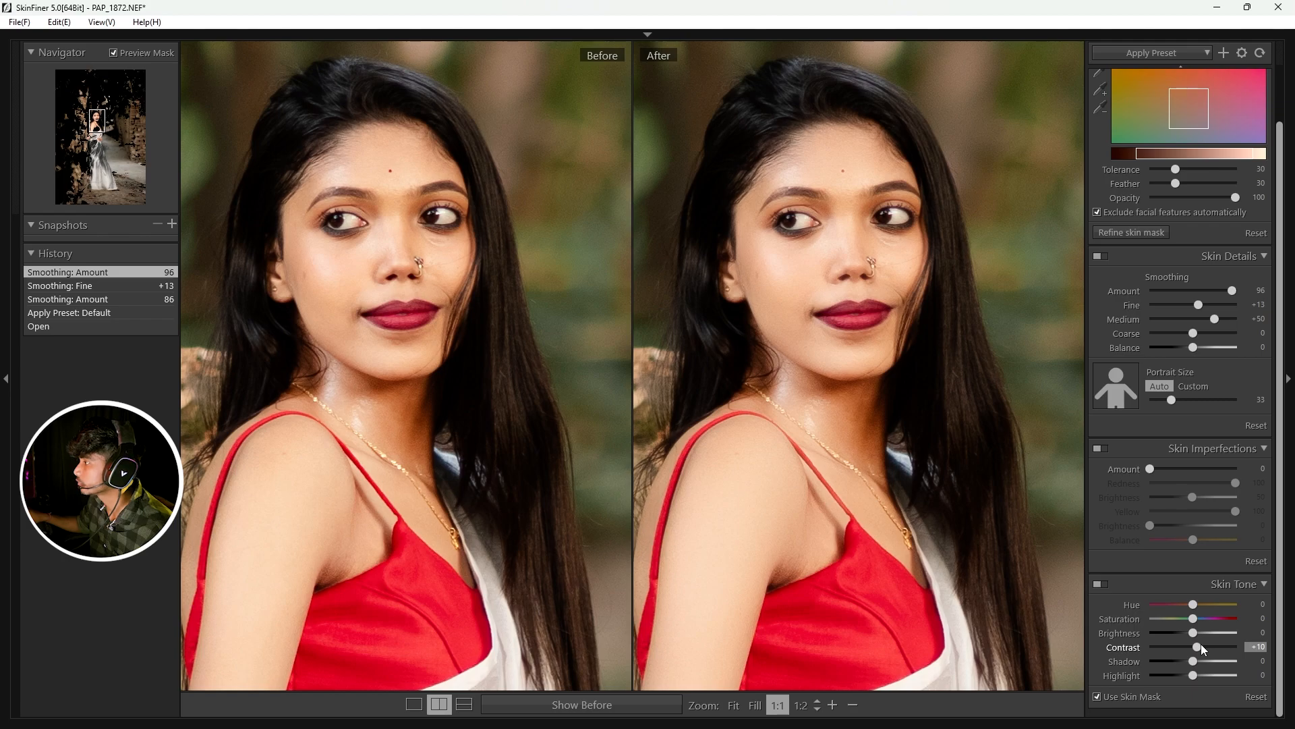
{"action": "left_click_drag", "start_coordinate": [1201, 645], "coordinate": [1187, 661]}
{"action": "left_click", "coordinate": [1166, 62]}
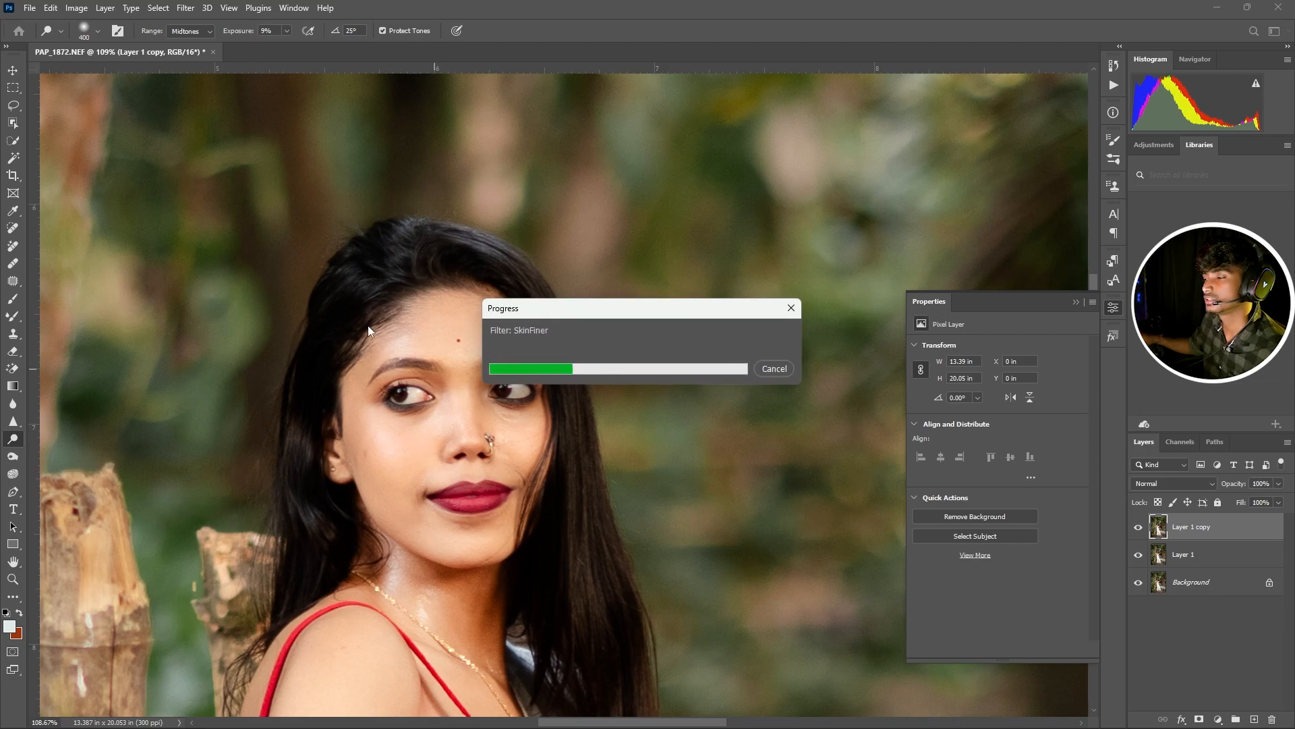
Add a black mask to the smoothed layer and paint it white over the woman's skin with a 150-pixel brush
{"action": "scroll", "coordinate": [562, 328], "scroll_direction": "down", "scroll_amount": 3}
{"action": "scroll", "coordinate": [702, 309], "scroll_direction": "down", "scroll_amount": 1}
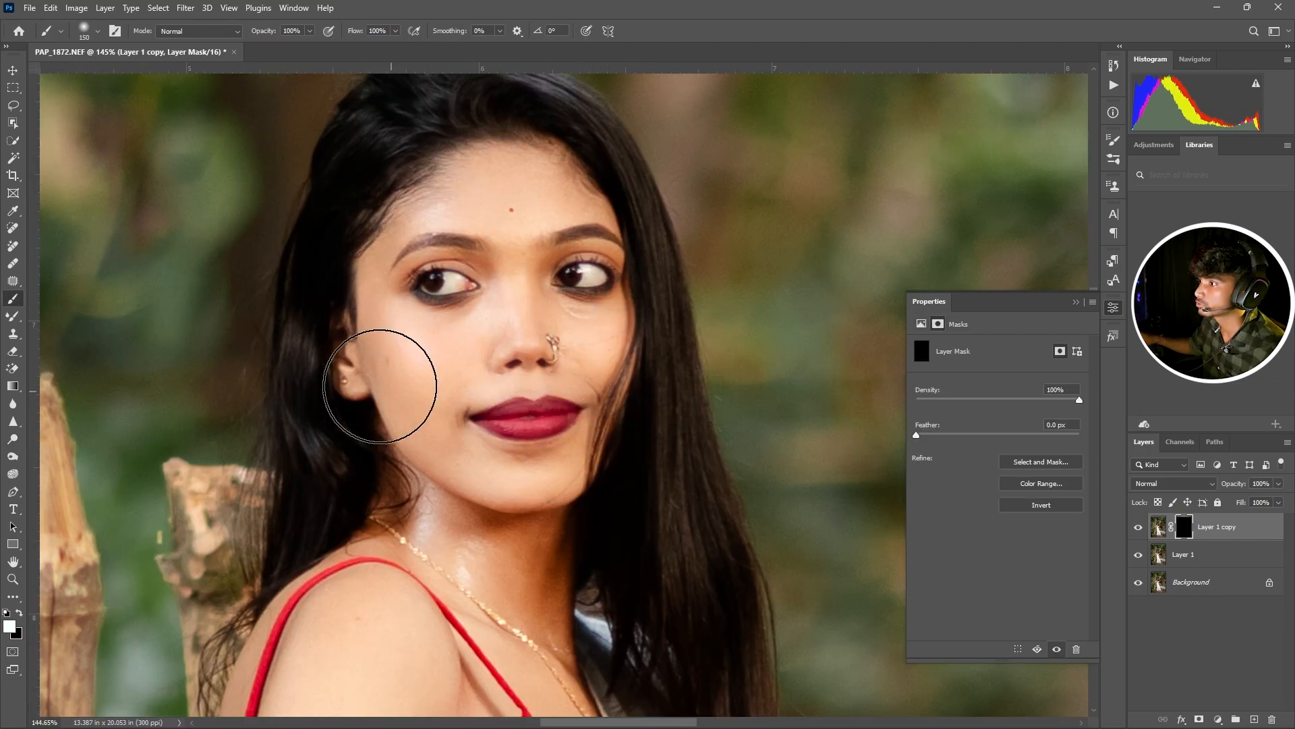
{"action": "scroll", "coordinate": [583, 460], "scroll_direction": "down", "scroll_amount": 3}
{"action": "scroll", "coordinate": [583, 460], "scroll_direction": "down", "scroll_amount": 6}
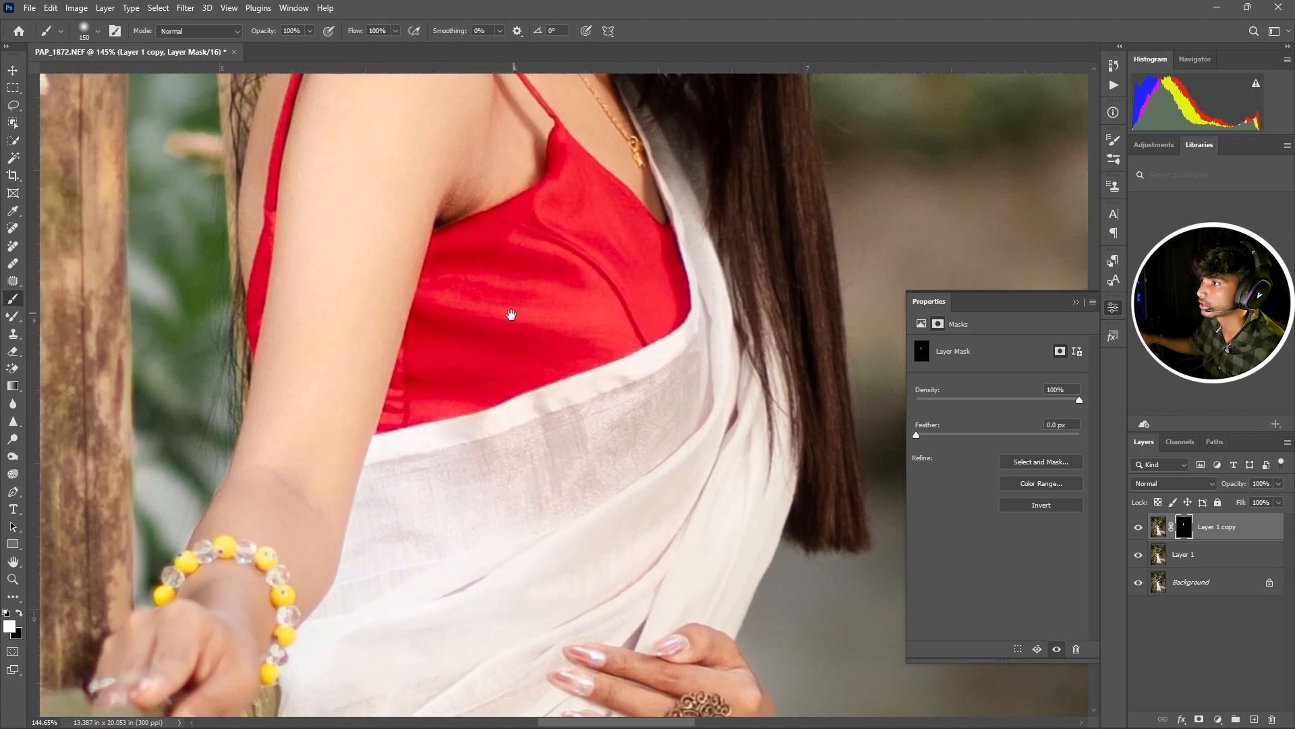
{"action": "scroll", "coordinate": [497, 338], "scroll_direction": "down", "scroll_amount": 2}
{"action": "scroll", "coordinate": [492, 303], "scroll_direction": "down", "scroll_amount": 4}
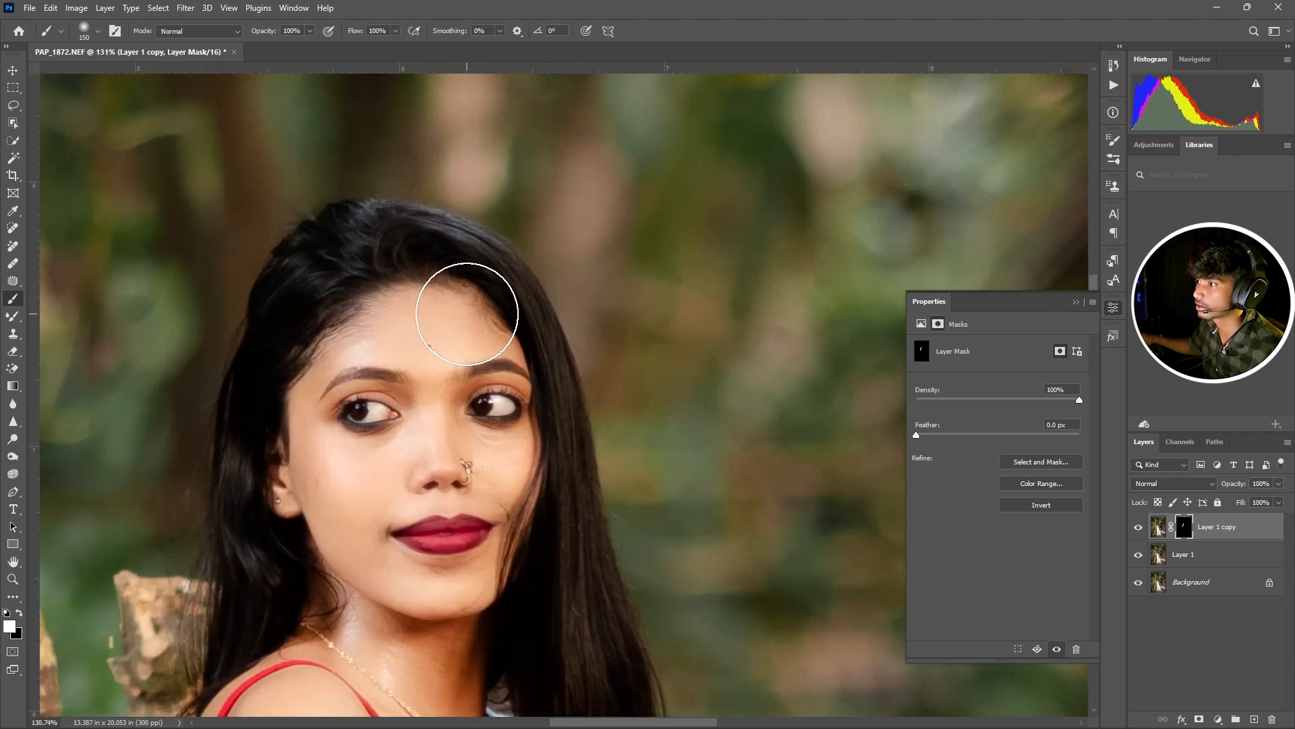
{"action": "scroll", "coordinate": [529, 367], "scroll_direction": "down", "scroll_amount": 6}
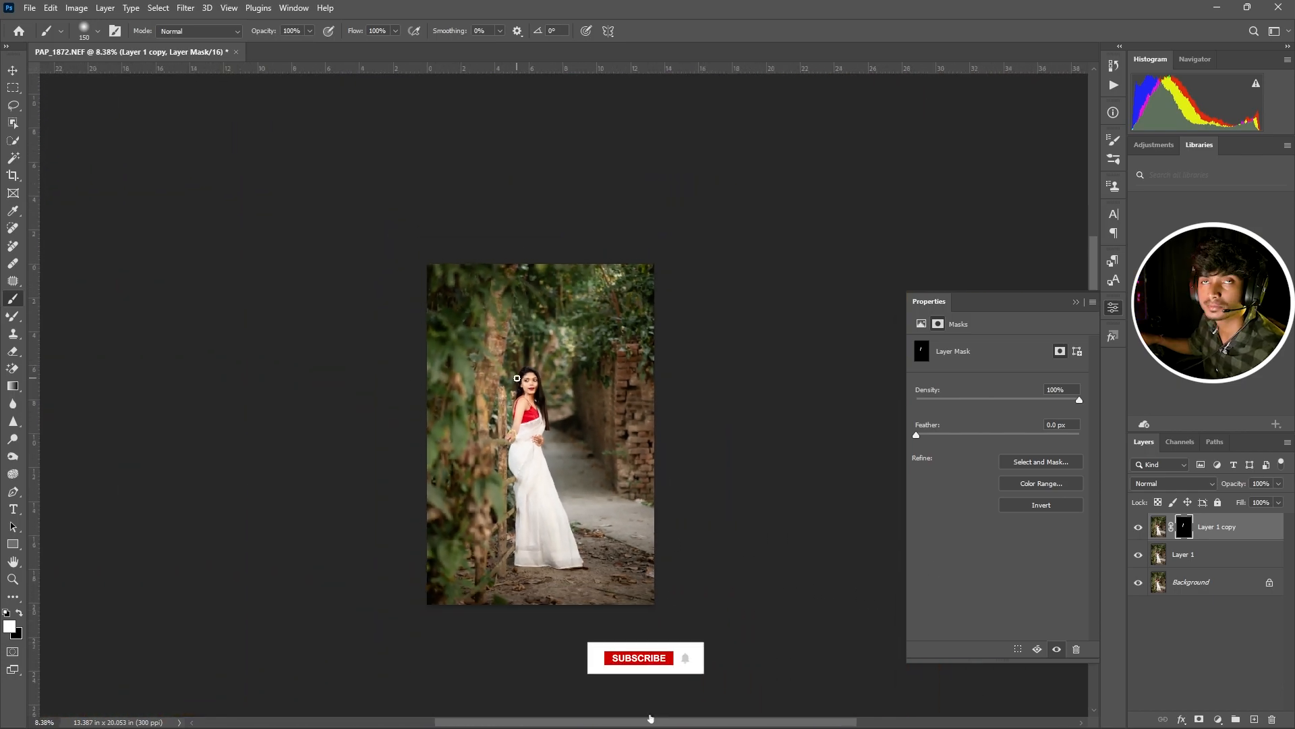
Check the smoothed skin and stamp all visible layers into a new layer on top
{"action": "scroll", "coordinate": [517, 378], "scroll_direction": "up", "scroll_amount": 5}
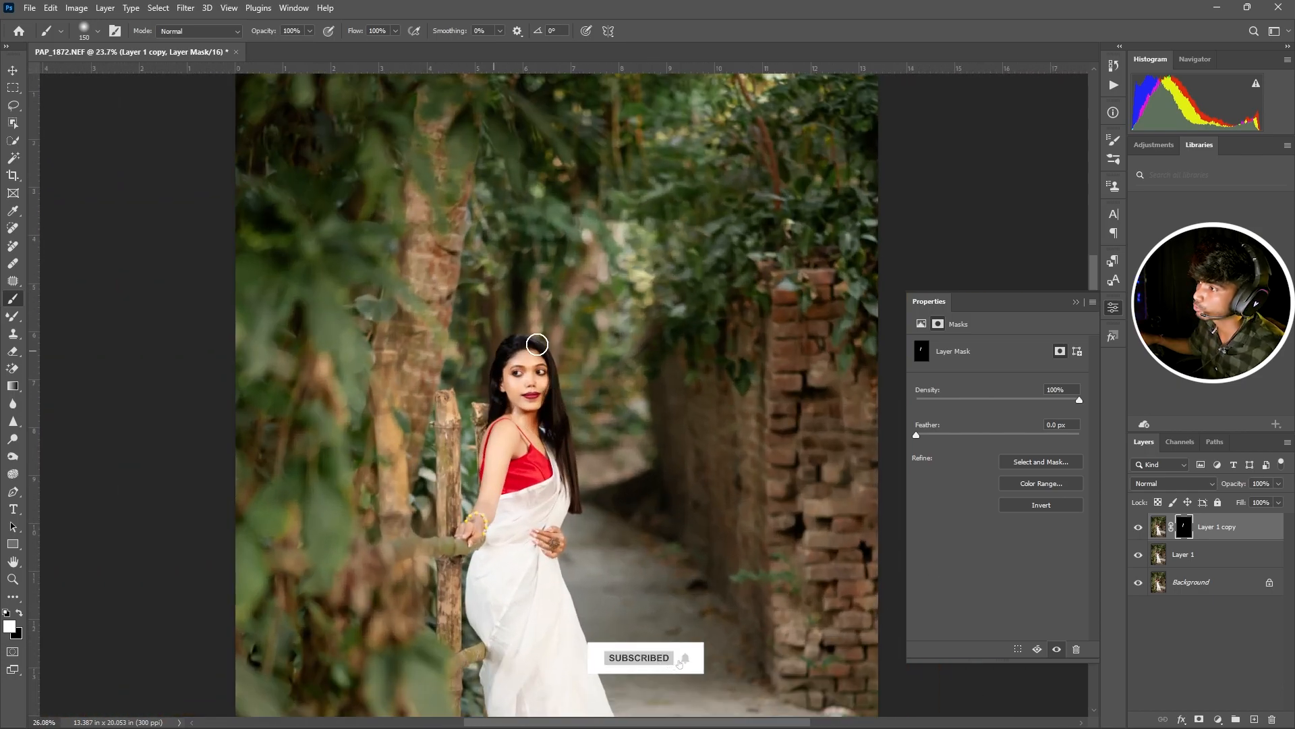
{"action": "scroll", "coordinate": [469, 393], "scroll_direction": "up", "scroll_amount": 2}
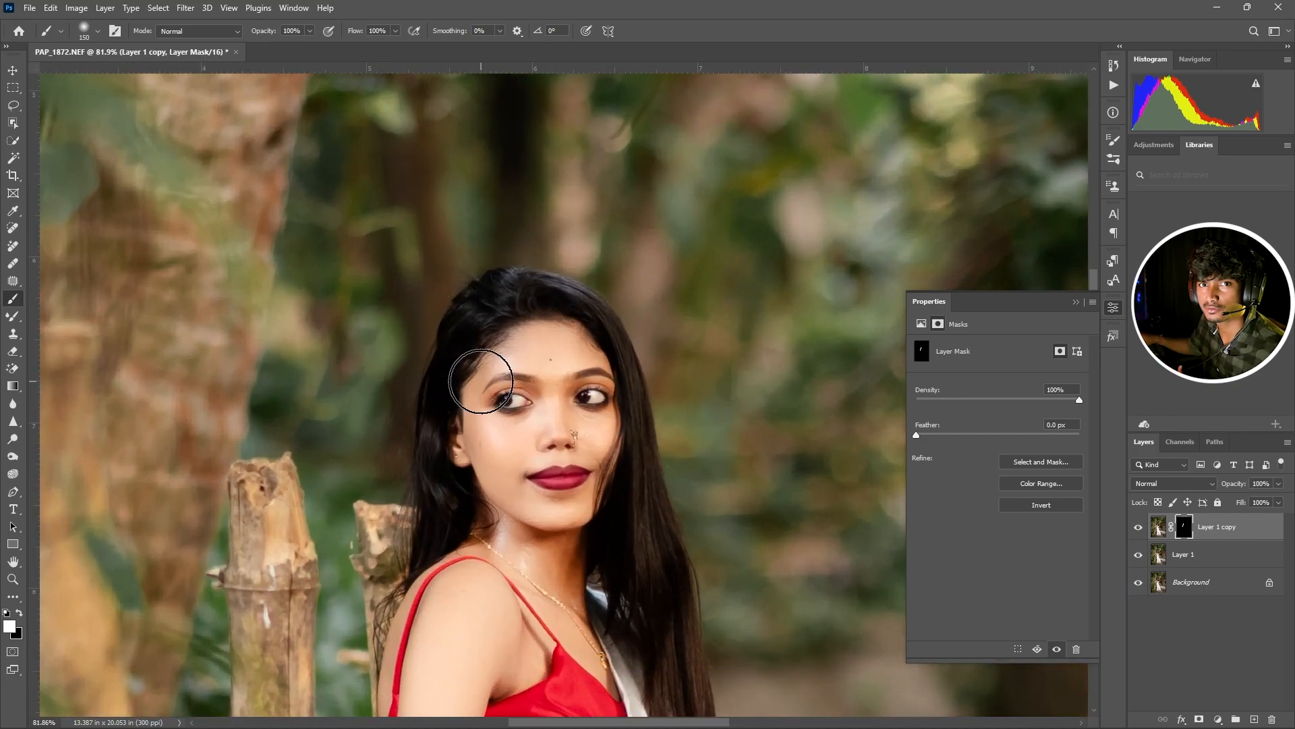
{"action": "scroll", "coordinate": [480, 382], "scroll_direction": "down", "scroll_amount": 2}
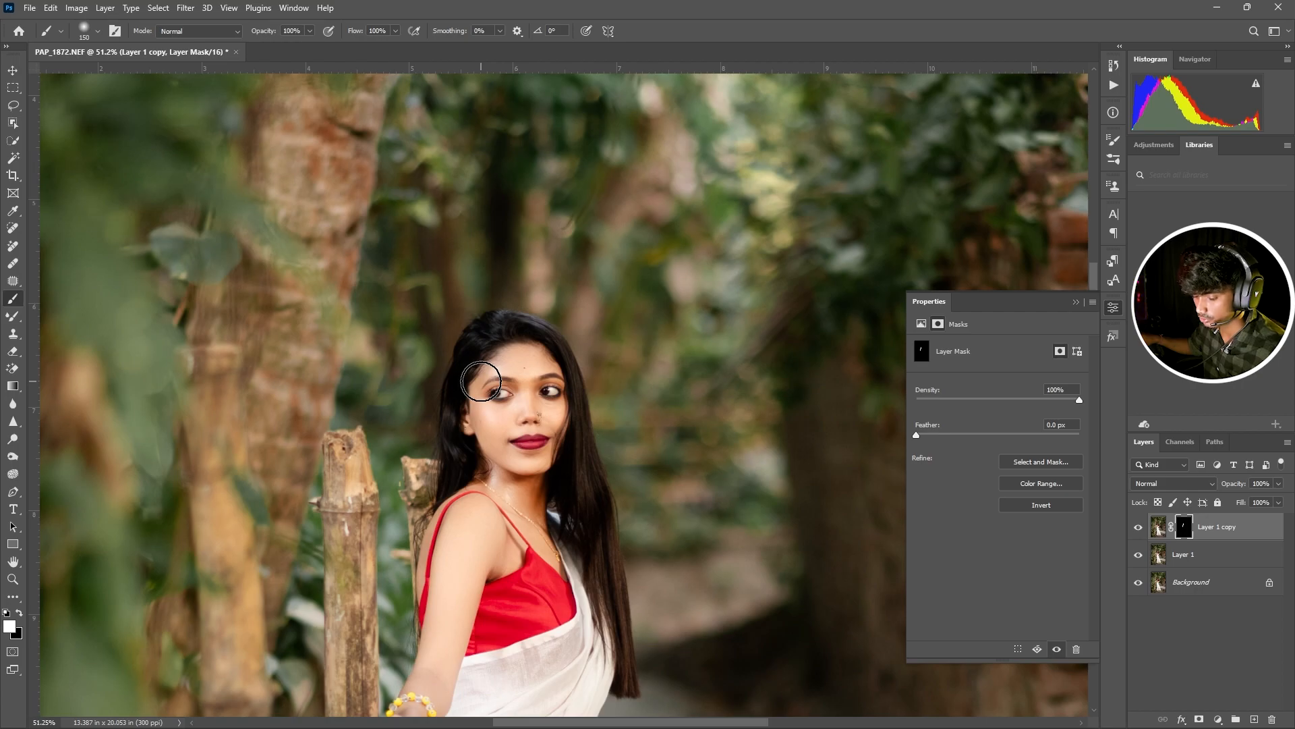
{"action": "key", "text": "ctrl+alt+shift+e"}
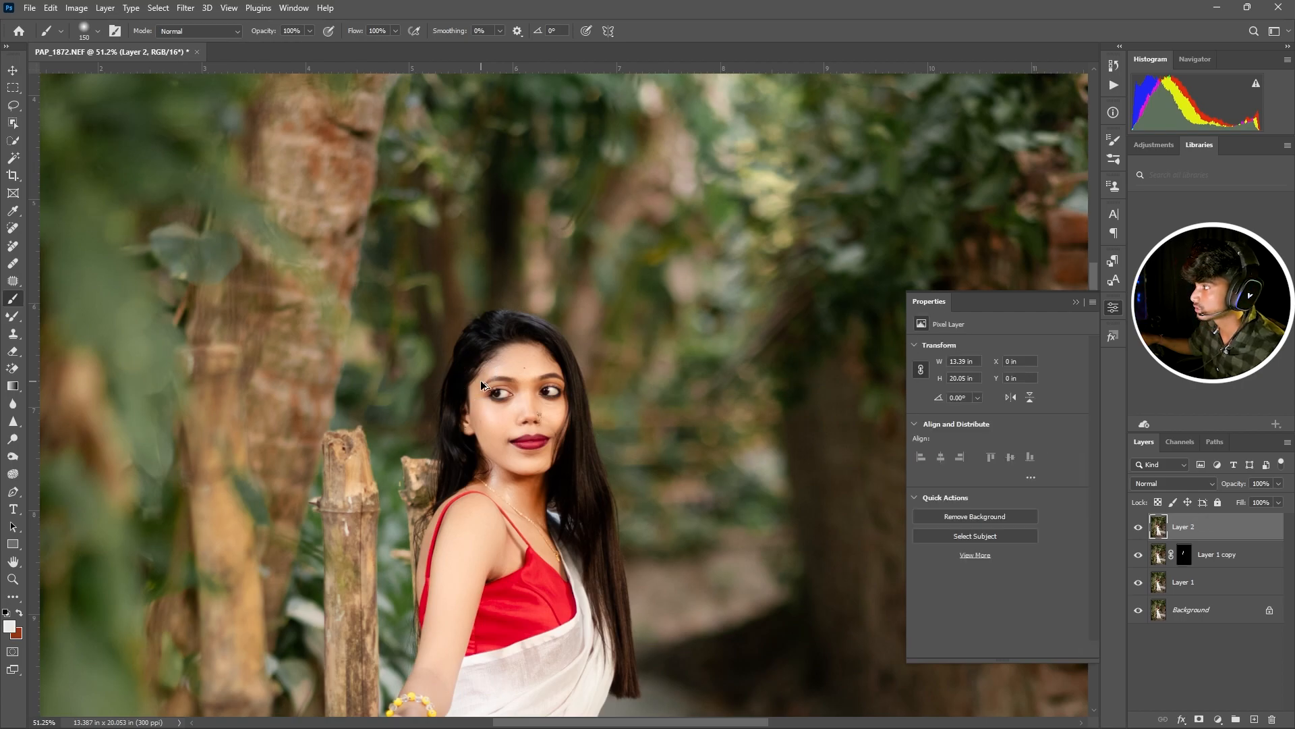
{"action": "key", "text": "v"}
{"action": "scroll", "coordinate": [482, 384], "scroll_direction": "down", "scroll_amount": 2}
{"action": "scroll", "coordinate": [496, 391], "scroll_direction": "down", "scroll_amount": 3}
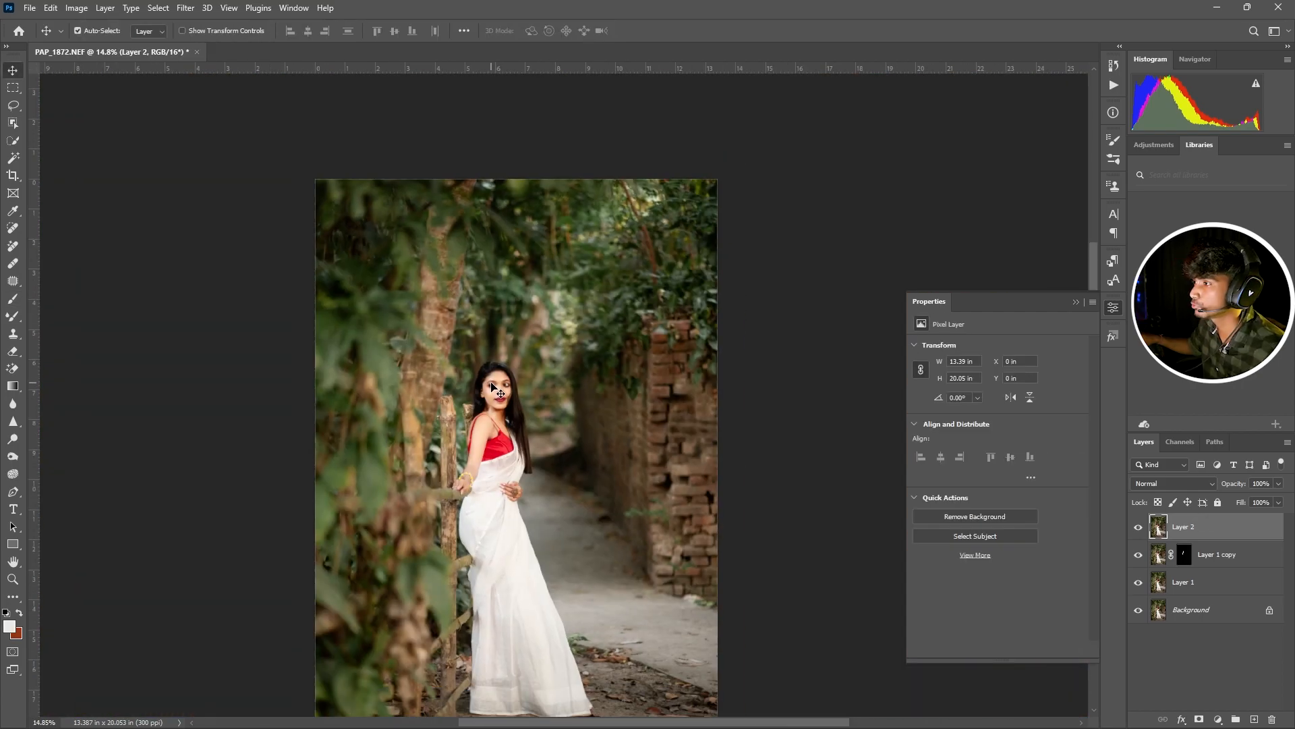
{"action": "scroll", "coordinate": [491, 384], "scroll_direction": "down", "scroll_amount": 2}
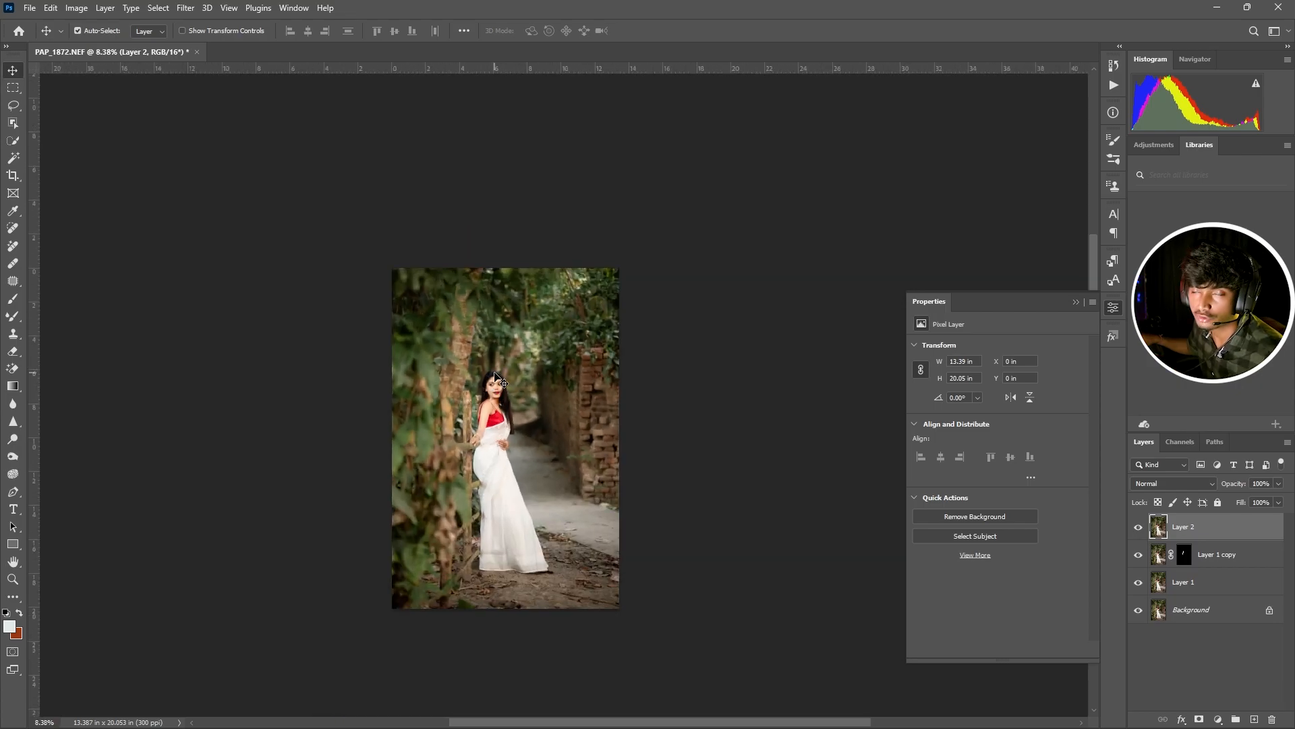
Add a Selective Color adjustment for Neutrals with cyan +2, magenta +2, yellow +4 and black +1
{"action": "scroll", "coordinate": [499, 382], "scroll_direction": "up", "scroll_amount": 2}
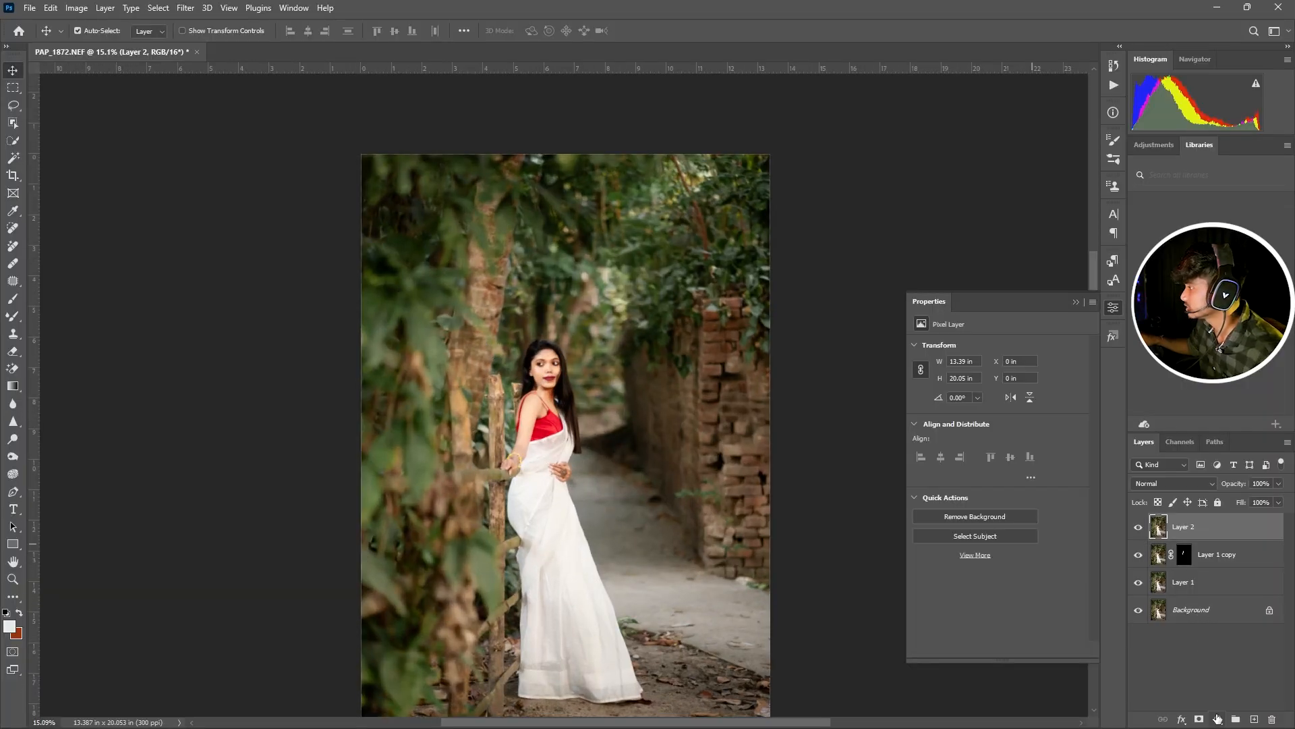
{"action": "left_click", "coordinate": [1218, 718]}
{"action": "left_click", "coordinate": [1207, 695]}
{"action": "left_click", "coordinate": [971, 361]}
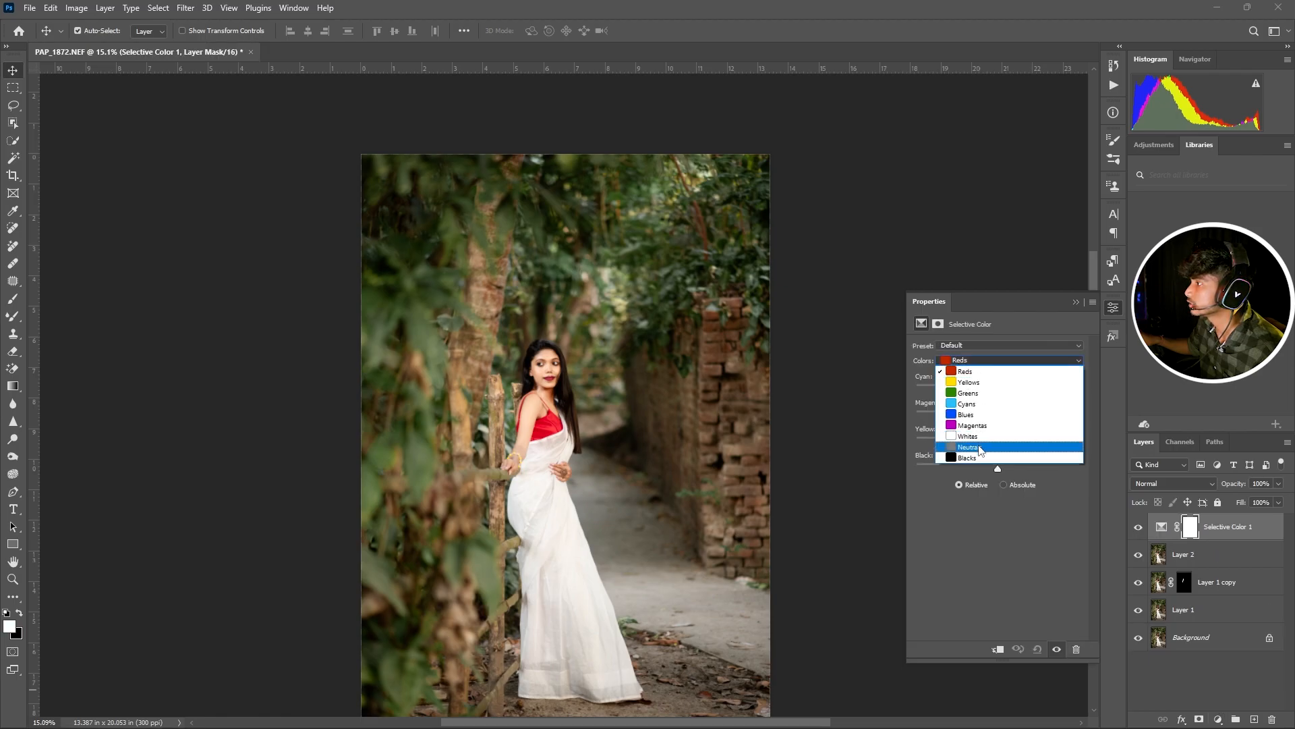
{"action": "left_click", "coordinate": [980, 448]}
{"action": "left_click_drag", "start_coordinate": [999, 390], "coordinate": [995, 390]}
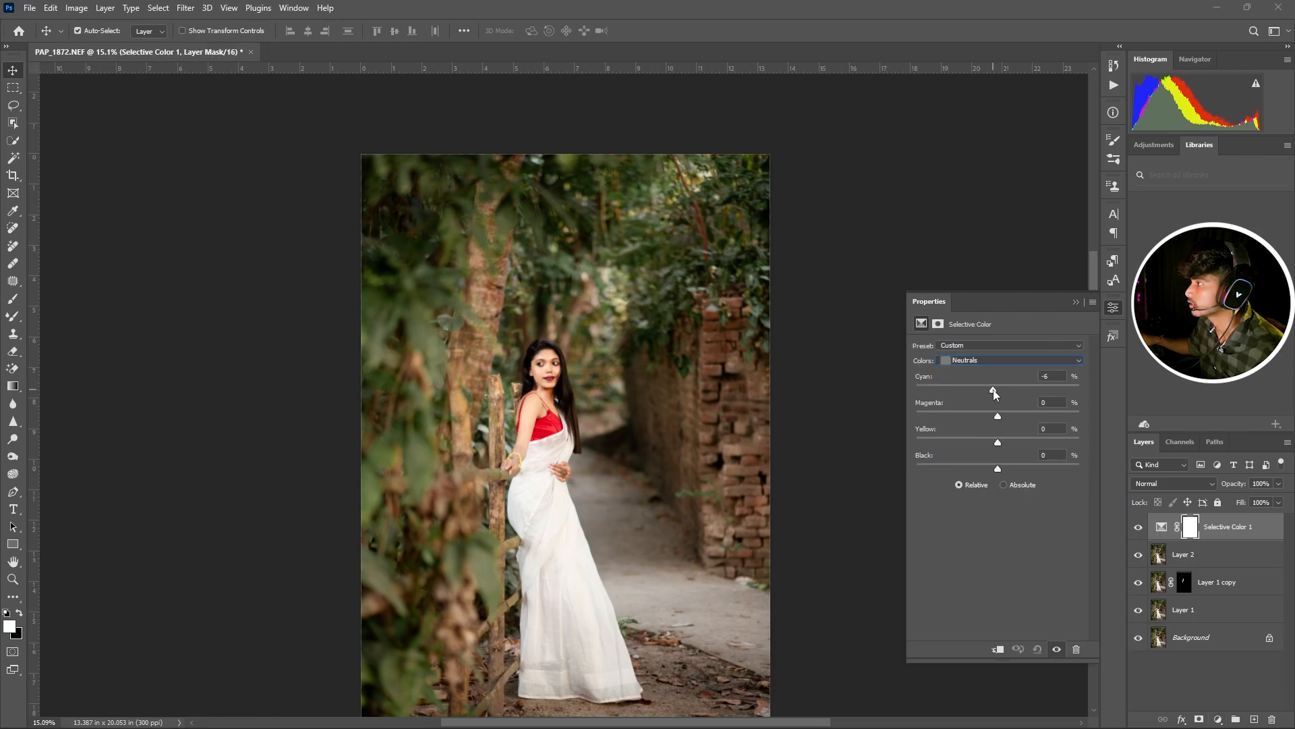
{"action": "left_click_drag", "start_coordinate": [997, 416], "coordinate": [998, 416]}
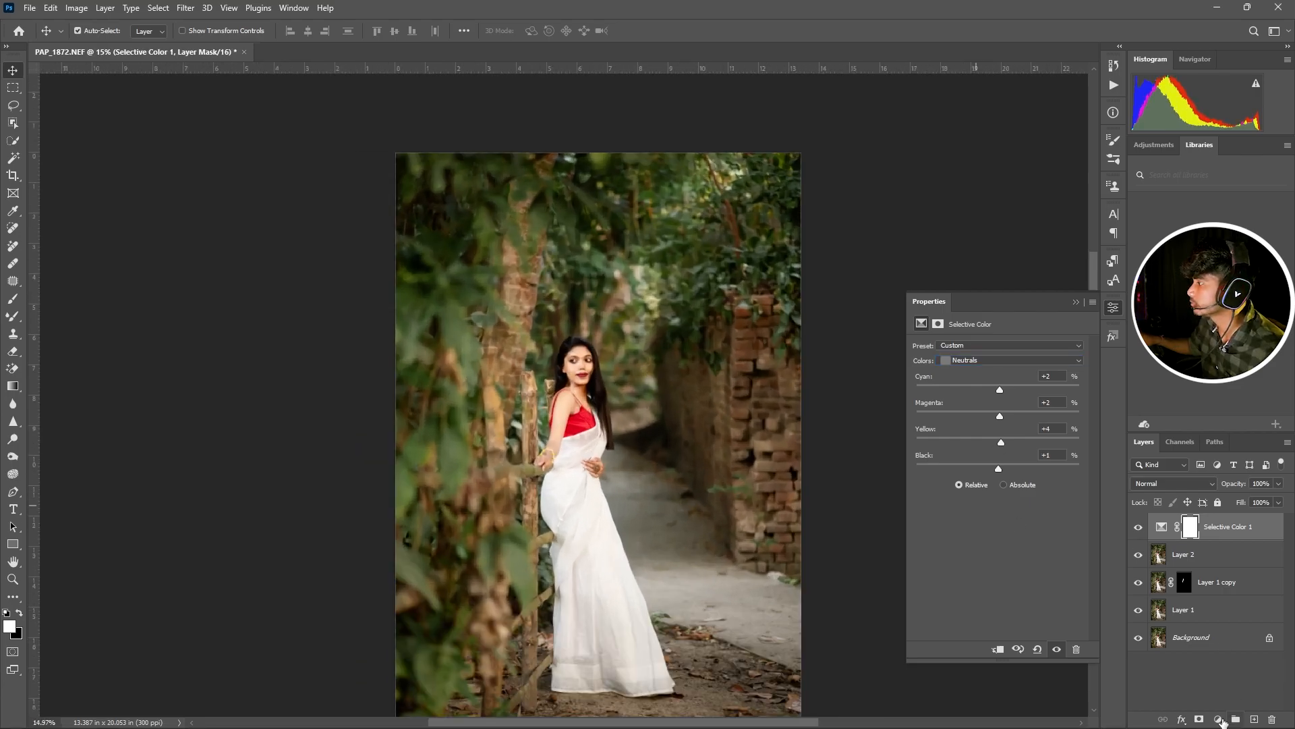
Add a Levels adjustment with midtones at 1.06 and the white input level at 250
{"action": "left_click", "coordinate": [1220, 720]}
{"action": "left_click", "coordinate": [1210, 537]}
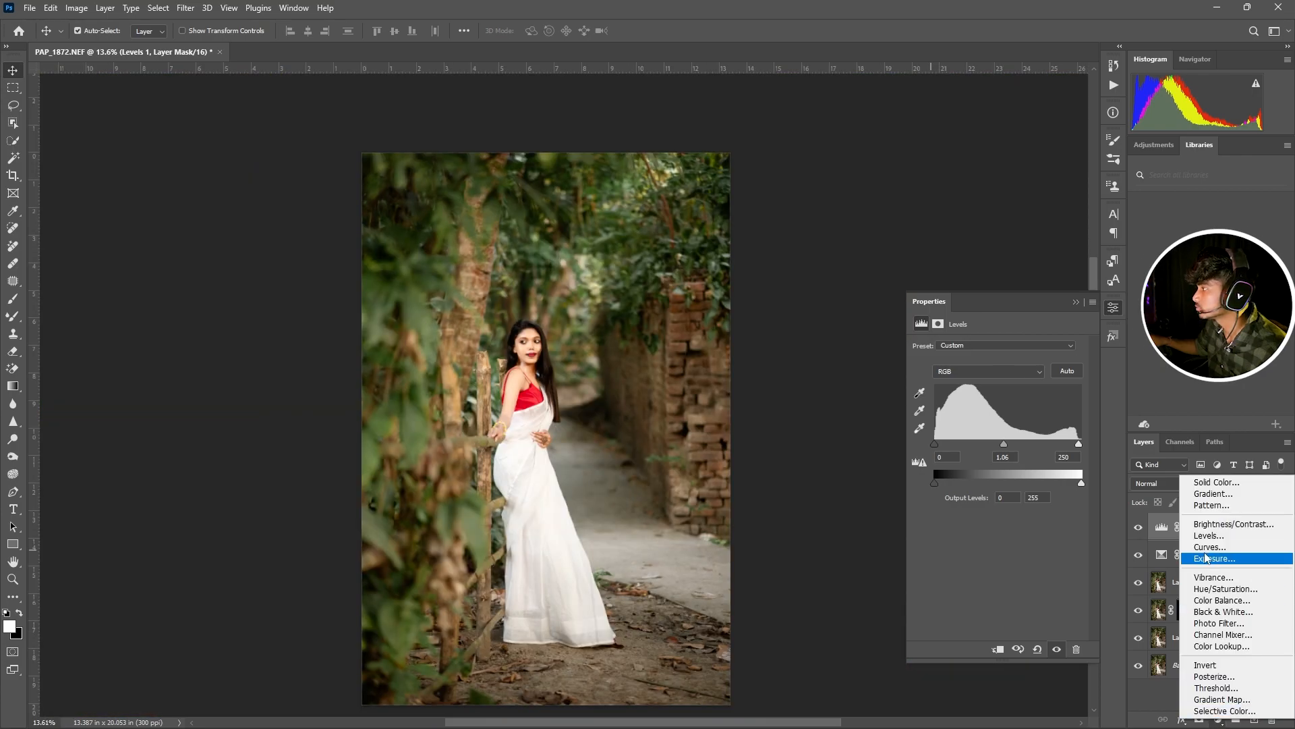
Add a Curves adjustment layer and move the Red channel's black point to input 9, output 0
{"action": "left_click", "coordinate": [1208, 553]}
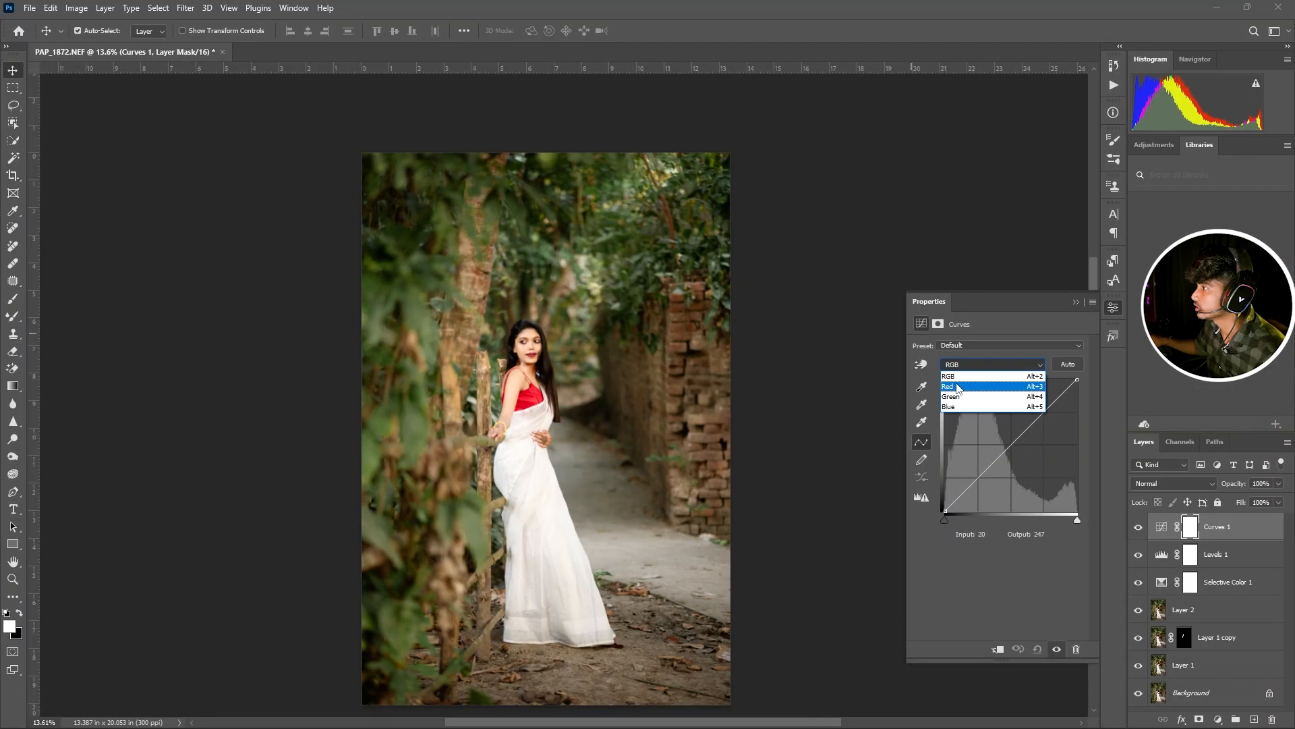
{"action": "left_click", "coordinate": [958, 387]}
{"action": "left_click", "coordinate": [944, 511]}
{"action": "left_click_drag", "start_coordinate": [945, 511], "coordinate": [950, 523]}
Try a Blue channel black point at input 5, and set the Green channel's black point to input 1, output 0
{"action": "left_click", "coordinate": [953, 368]}
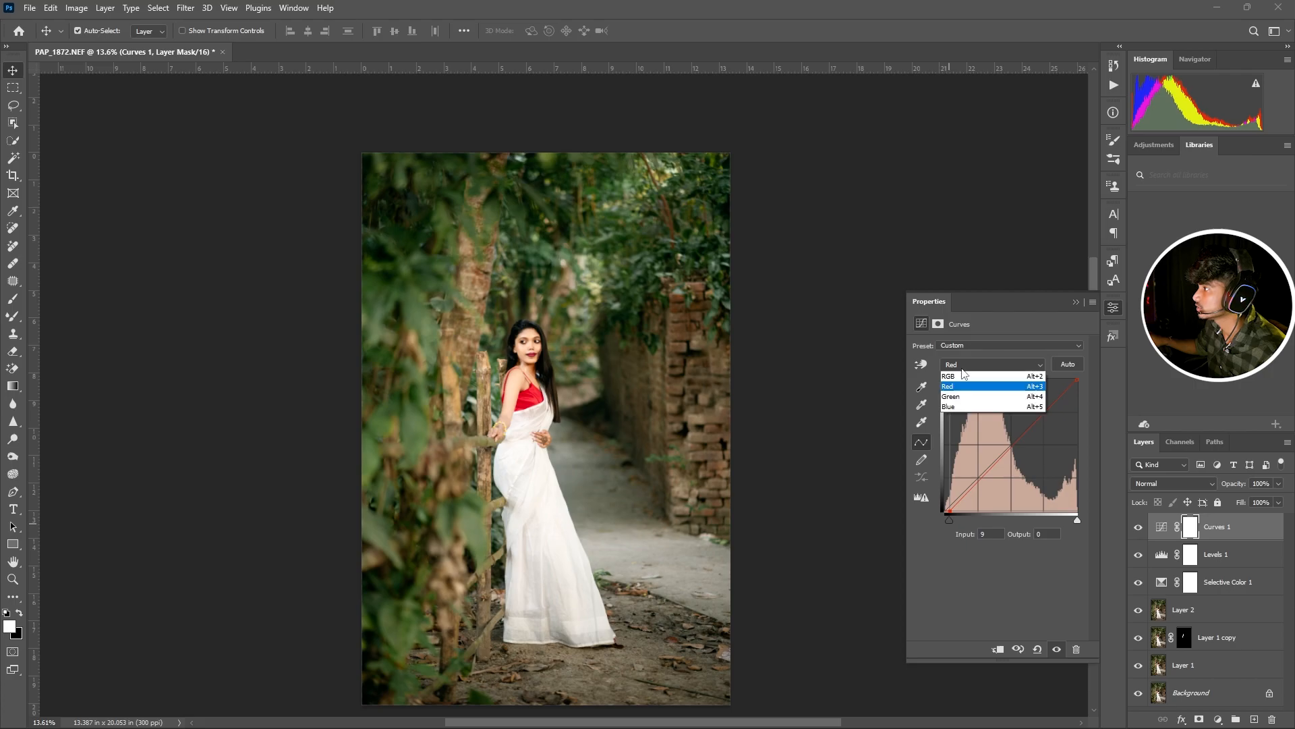
{"action": "left_click", "coordinate": [963, 410]}
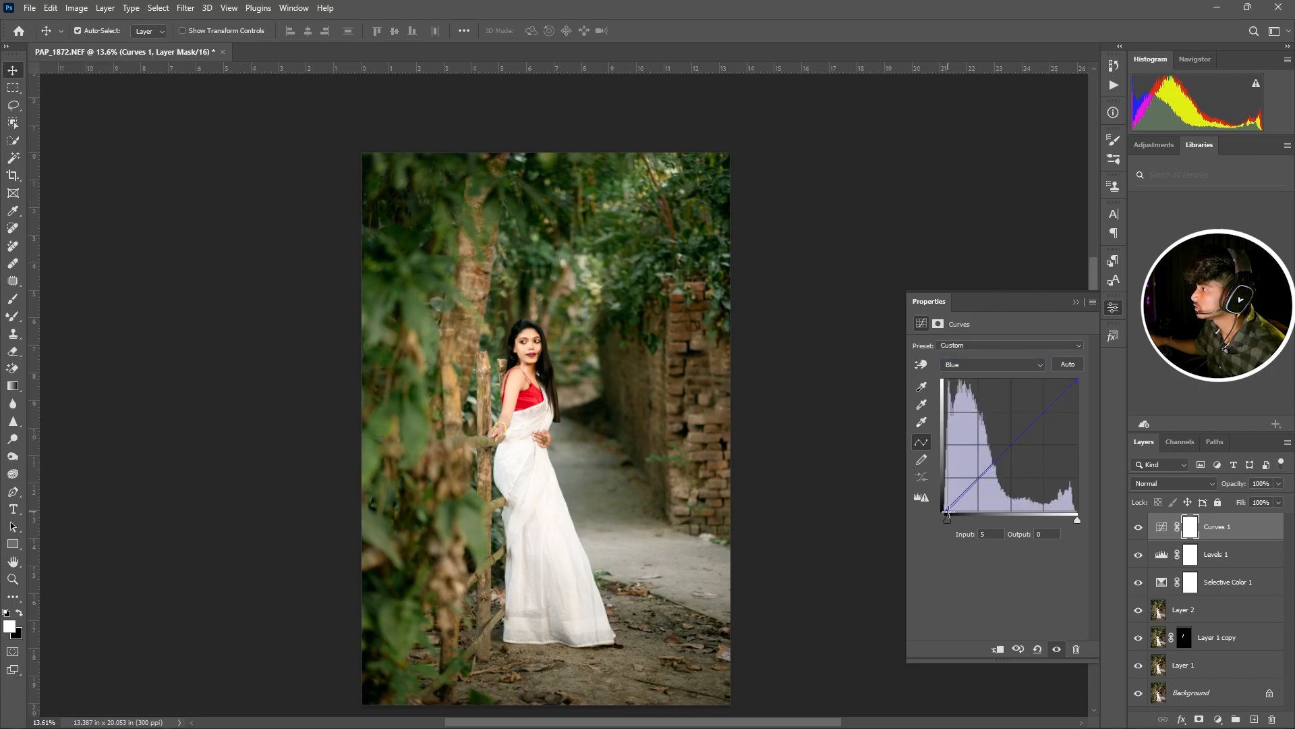
{"action": "scroll", "coordinate": [516, 341], "scroll_direction": "up", "scroll_amount": 5}
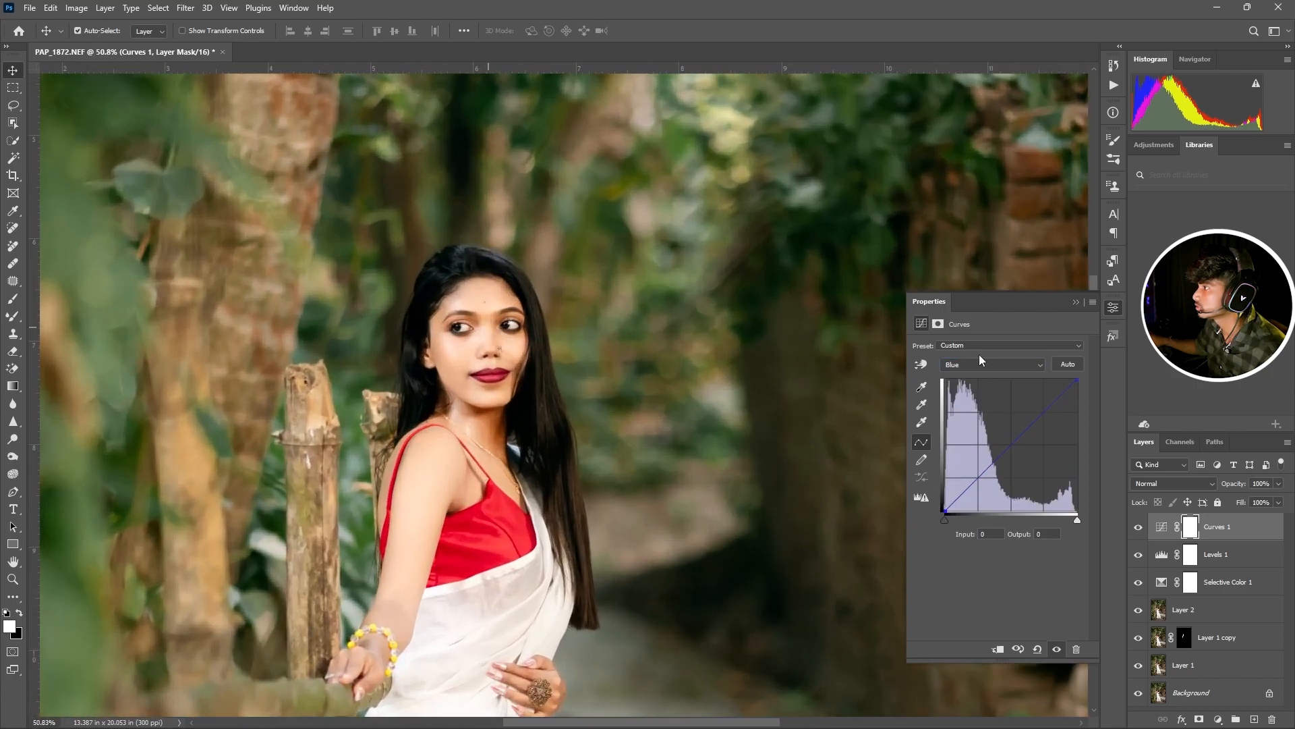
{"action": "left_click", "coordinate": [977, 364]}
{"action": "left_click", "coordinate": [958, 396]}
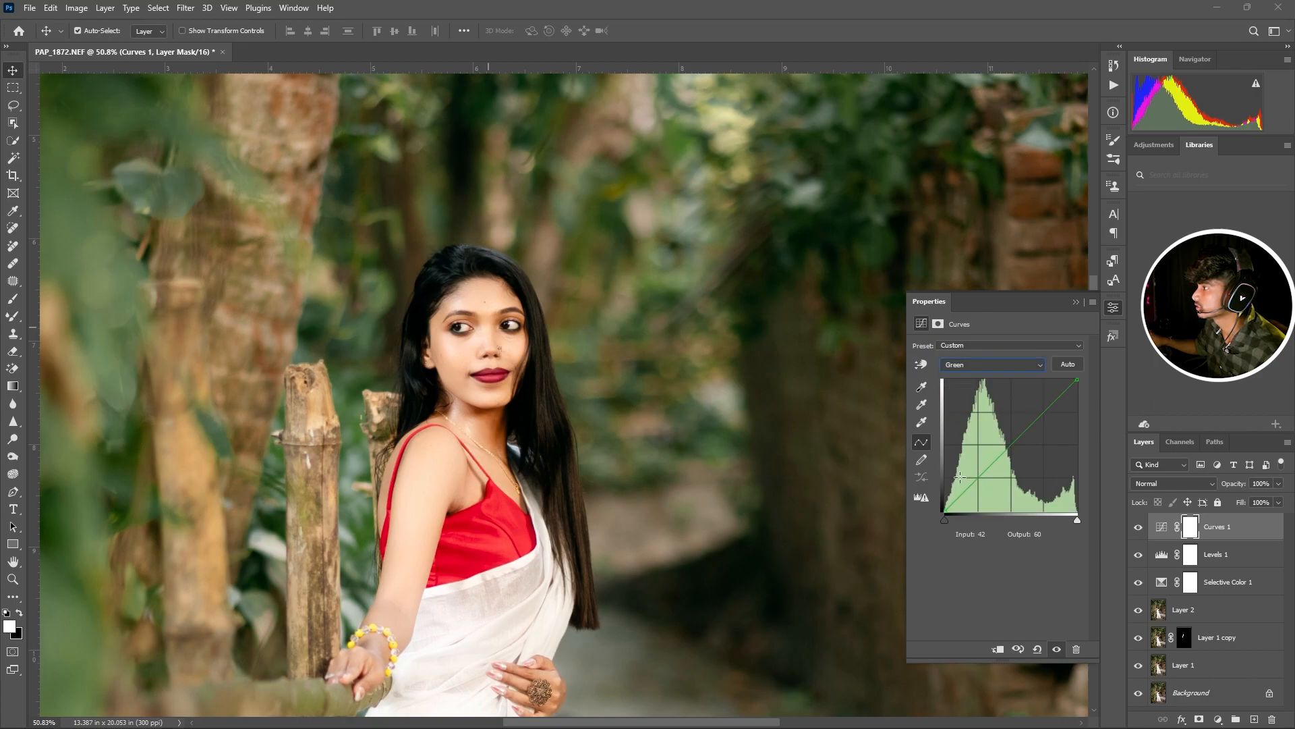
{"action": "left_click", "coordinate": [945, 513]}
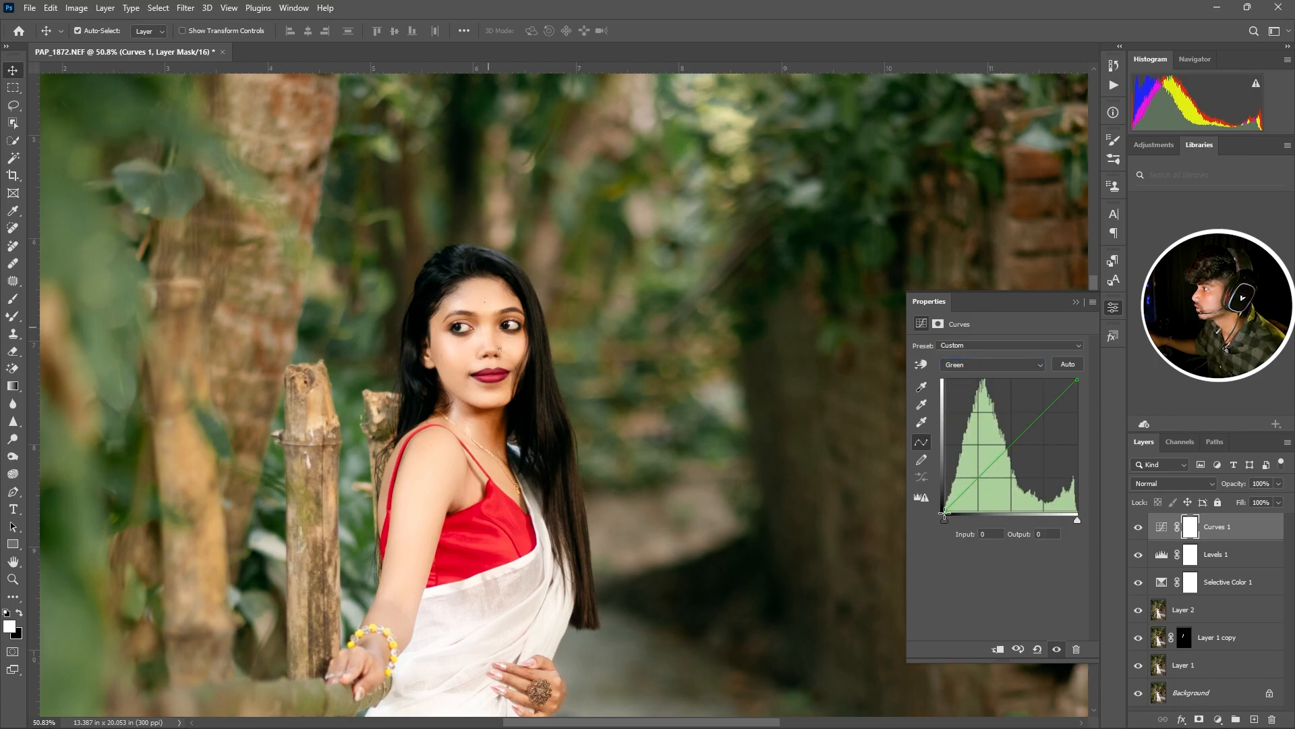
{"action": "left_click_drag", "start_coordinate": [947, 515], "coordinate": [944, 512]}
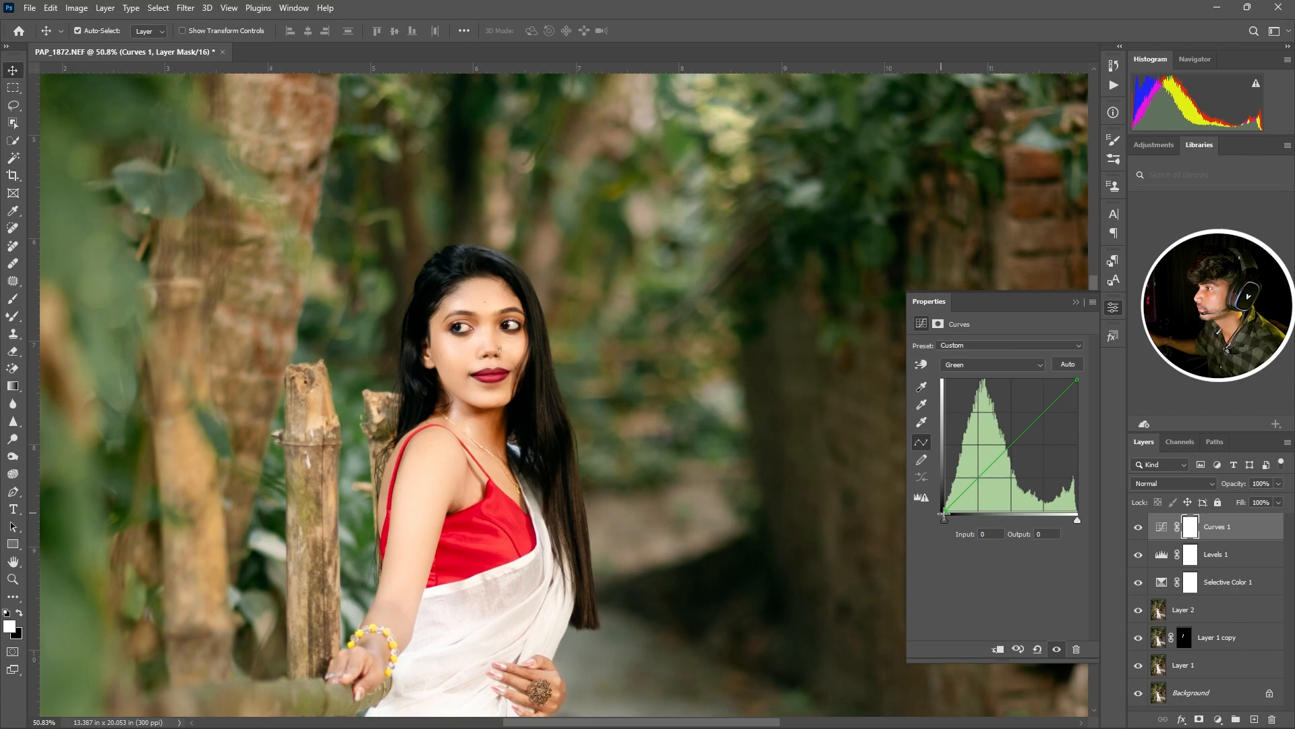
Compare the image with and without the Curves adjustment, and against the original Background layer alone
{"action": "key", "text": "ctrl+0"}
{"action": "left_click", "coordinate": [1139, 527]}
{"action": "left_click", "coordinate": [1139, 528]}
{"action": "left_click", "coordinate": [1139, 528]}
{"action": "left_click", "coordinate": [1139, 527]}
{"action": "scroll", "coordinate": [442, 249], "scroll_direction": "down", "scroll_amount": 9}
{"action": "scroll", "coordinate": [752, 430], "scroll_direction": "up", "scroll_amount": 6}
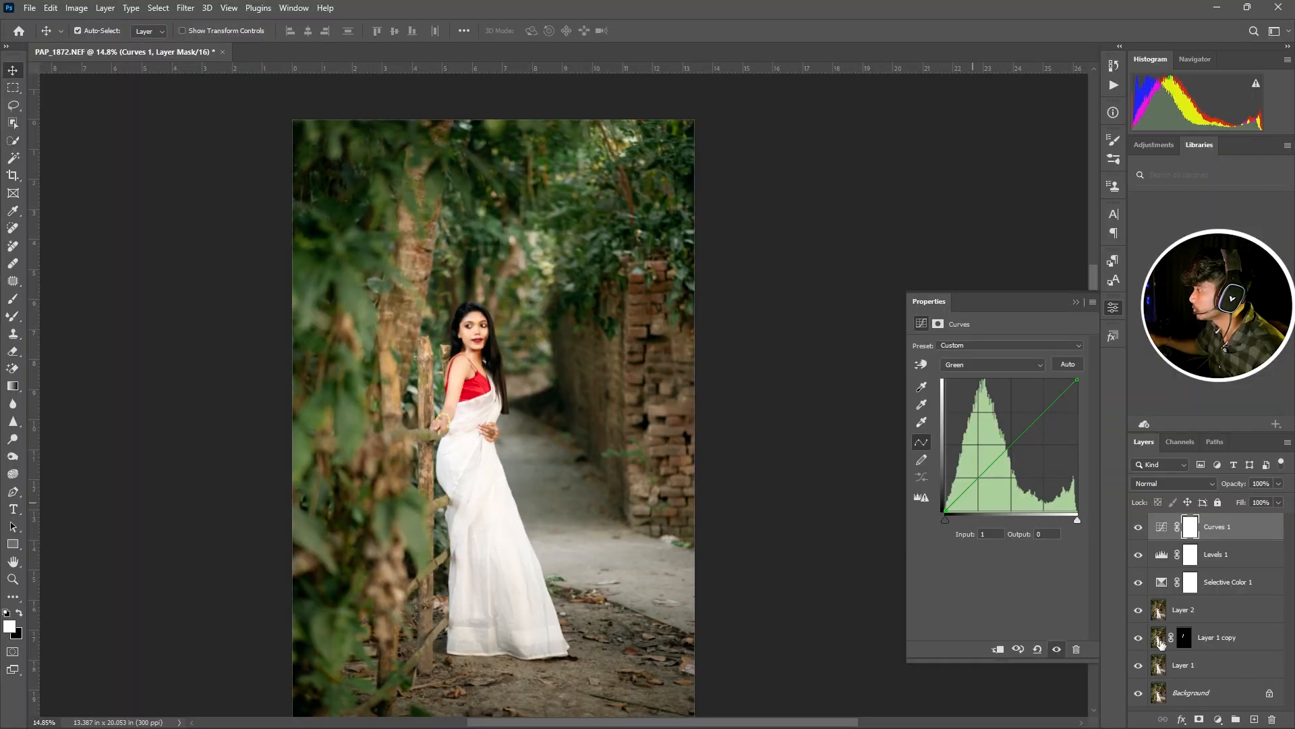
{"action": "left_click", "coordinate": [1138, 694], "text": "alt"}
{"action": "left_click", "coordinate": [1138, 694], "text": "alt"}
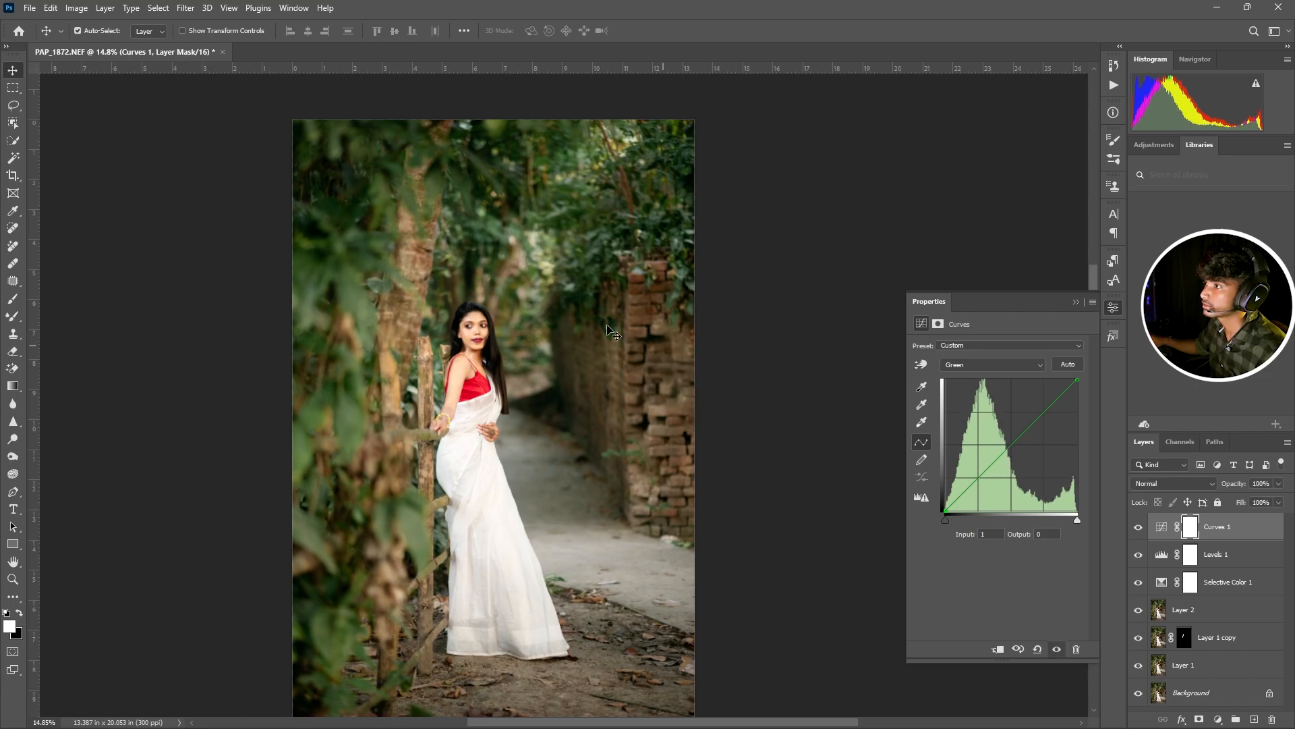
Stamp all visible layers into a new layer on top and apply the Sharpen filter to it
{"action": "left_click_drag", "start_coordinate": [470, 324], "coordinate": [530, 310]}
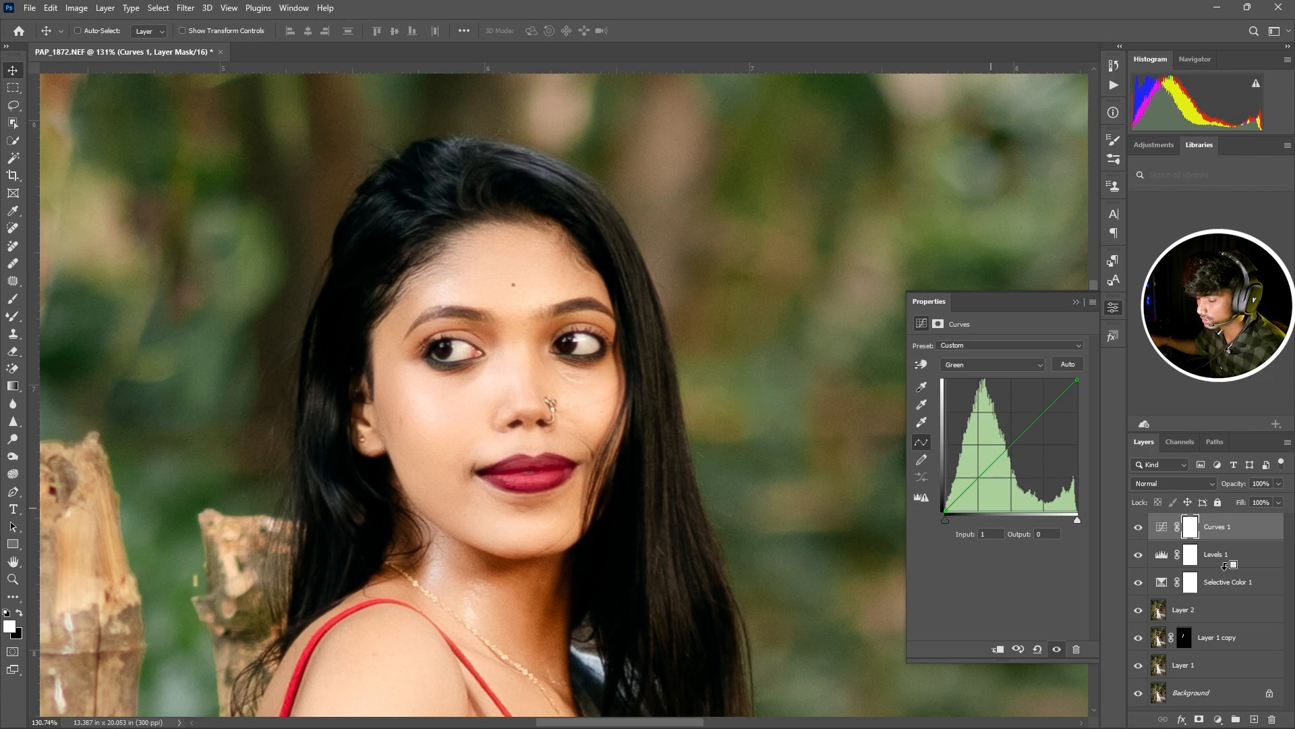
{"action": "key", "text": "ctrl+shift+alt+e"}
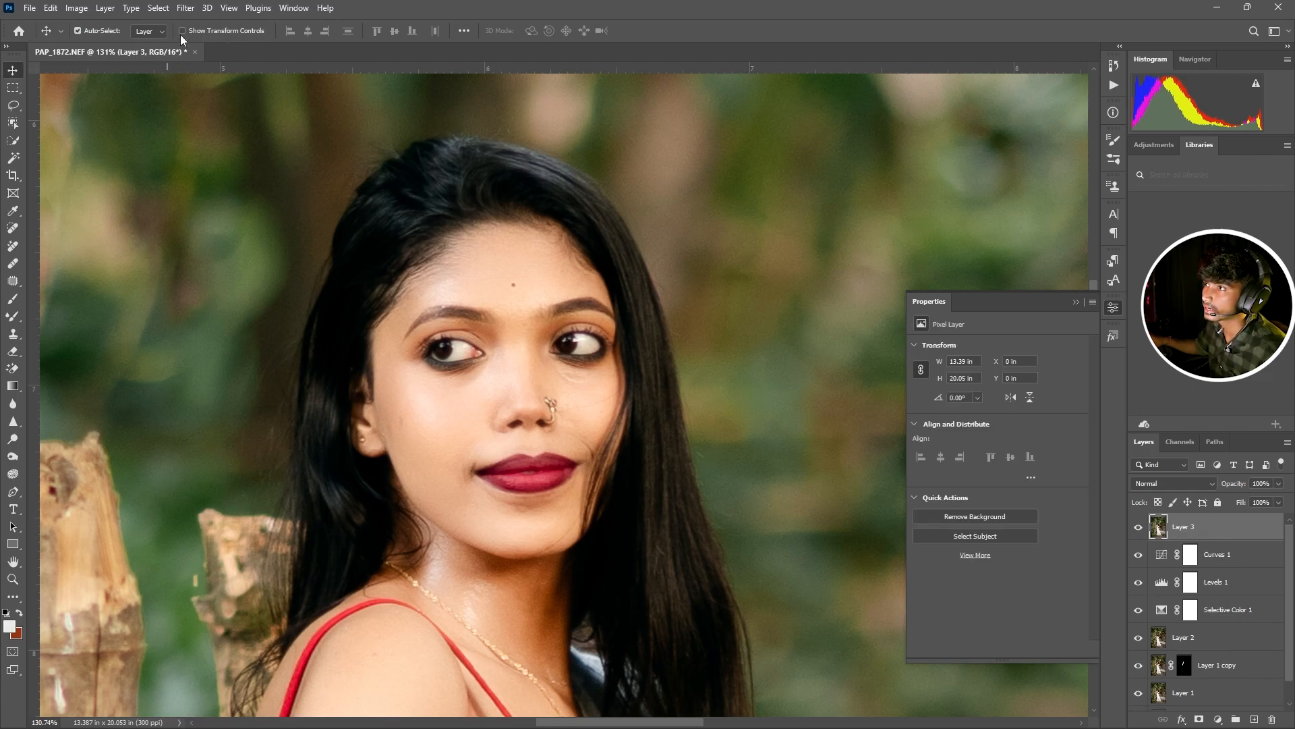
{"action": "left_click", "coordinate": [185, 8]}
{"action": "mouse_move", "coordinate": [212, 264]}
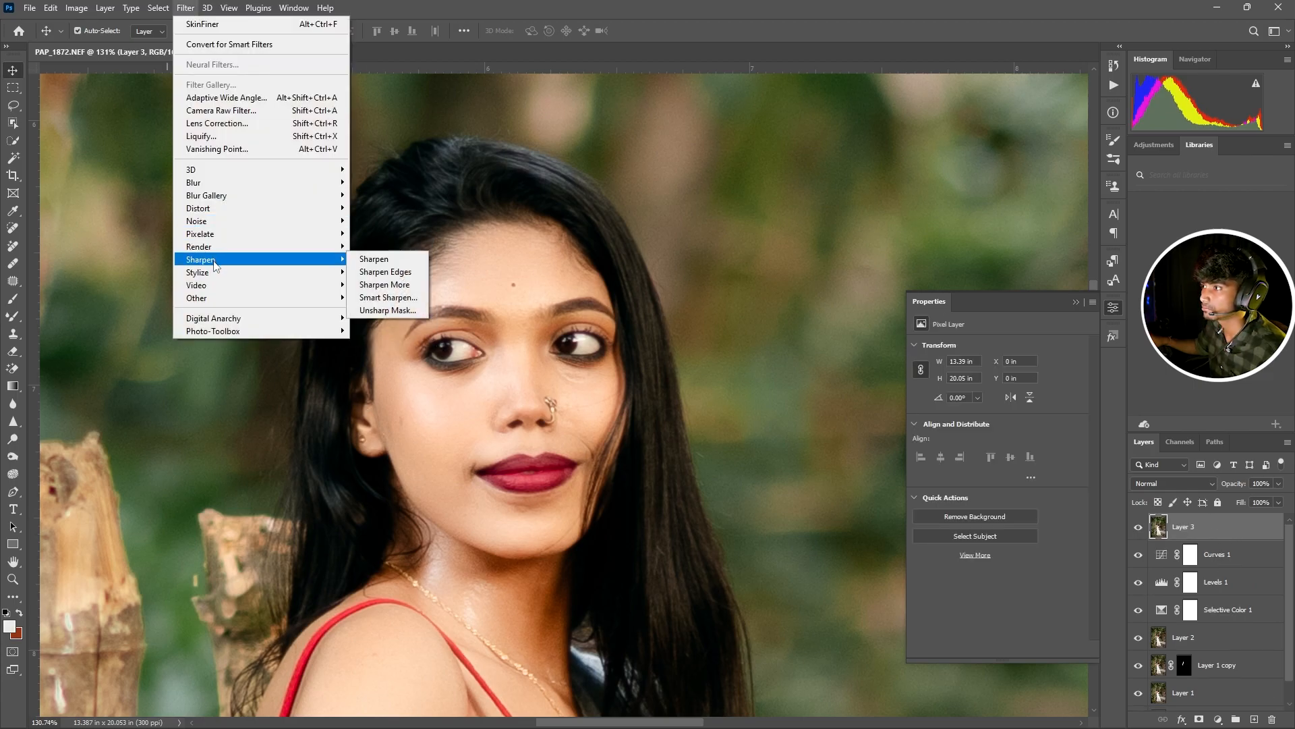
{"action": "left_click", "coordinate": [388, 259]}
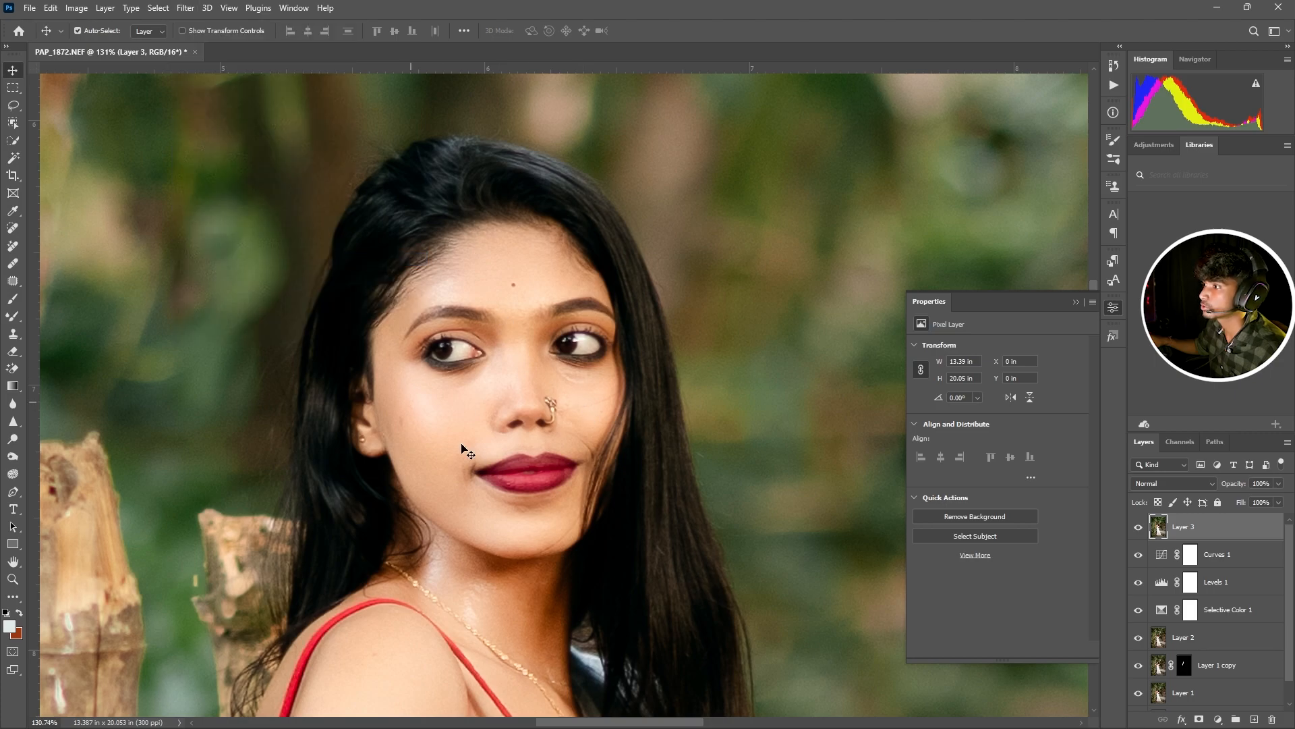
Brighten the woman with the Dodge tool on midtones at 9% exposure, using brush sizes from 125 to 250 pixels
{"action": "scroll", "coordinate": [582, 369], "scroll_direction": "down", "scroll_amount": 5}
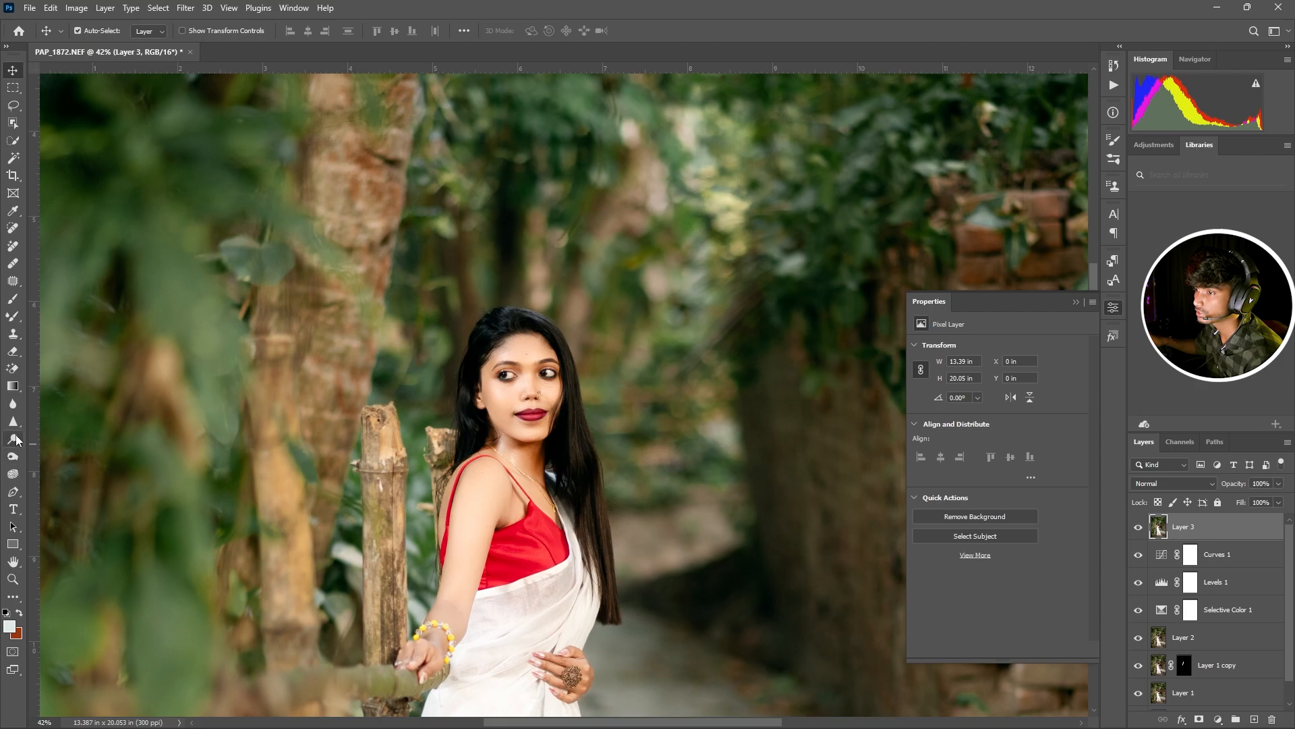
{"action": "key", "text": "o"}
{"action": "scroll", "coordinate": [463, 392], "scroll_direction": "up", "scroll_amount": 5}
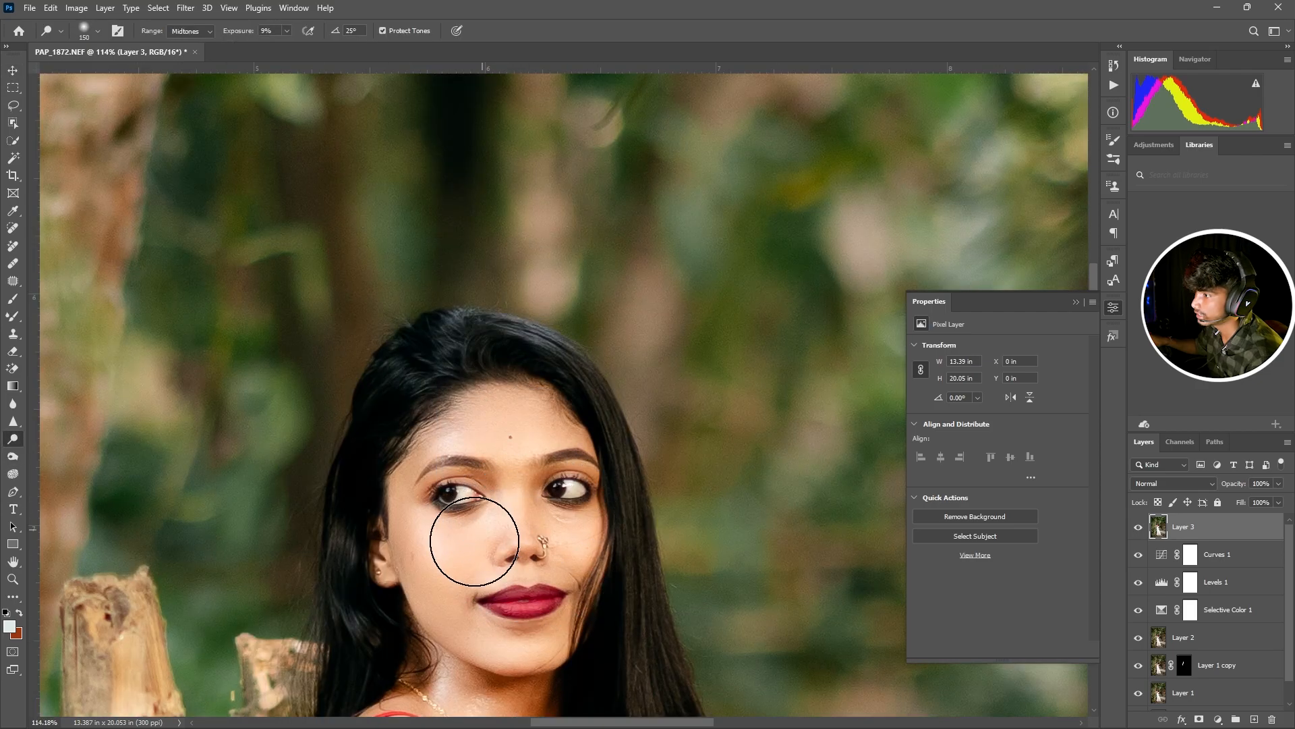
{"action": "key", "text": "bracketleft"}
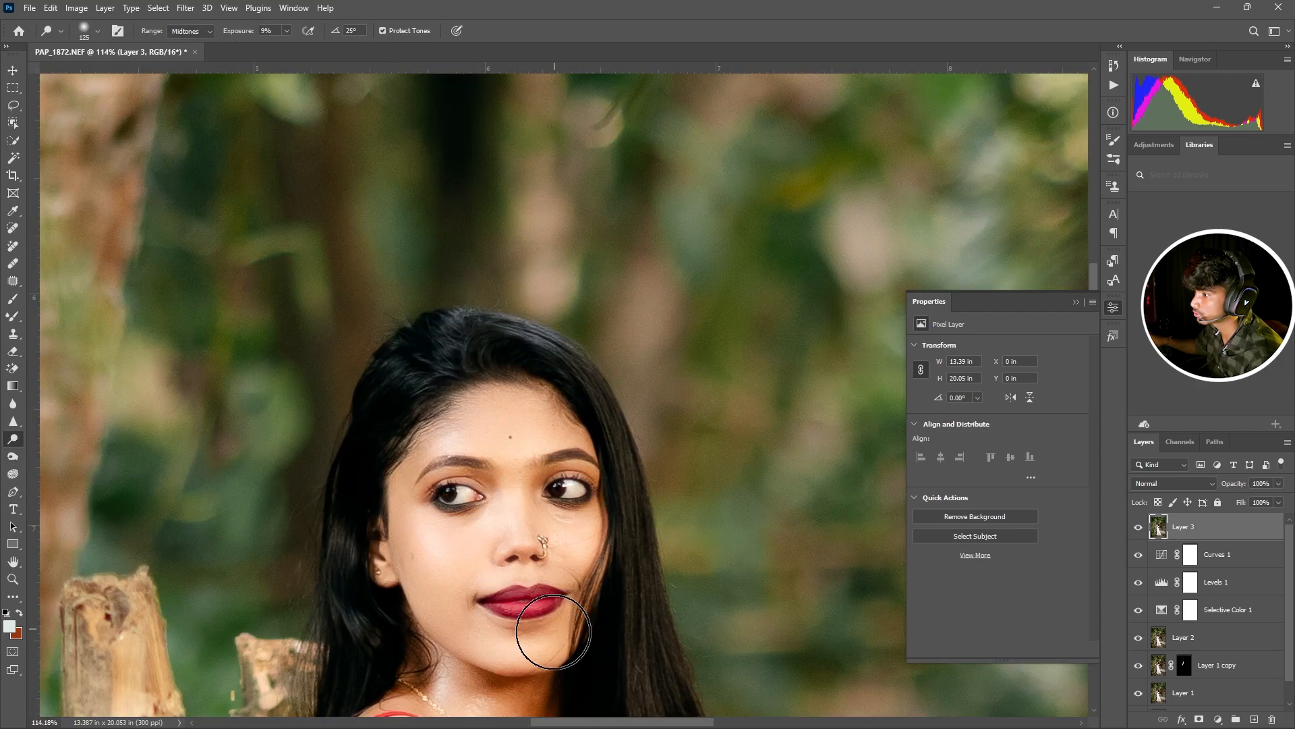
{"action": "key", "text": "bracketright"}
{"action": "key", "text": "bracketright"}
{"action": "key", "text": "bracketright"}
{"action": "key", "text": "bracketright"}
{"action": "scroll", "coordinate": [473, 473], "scroll_direction": "down", "scroll_amount": 4}
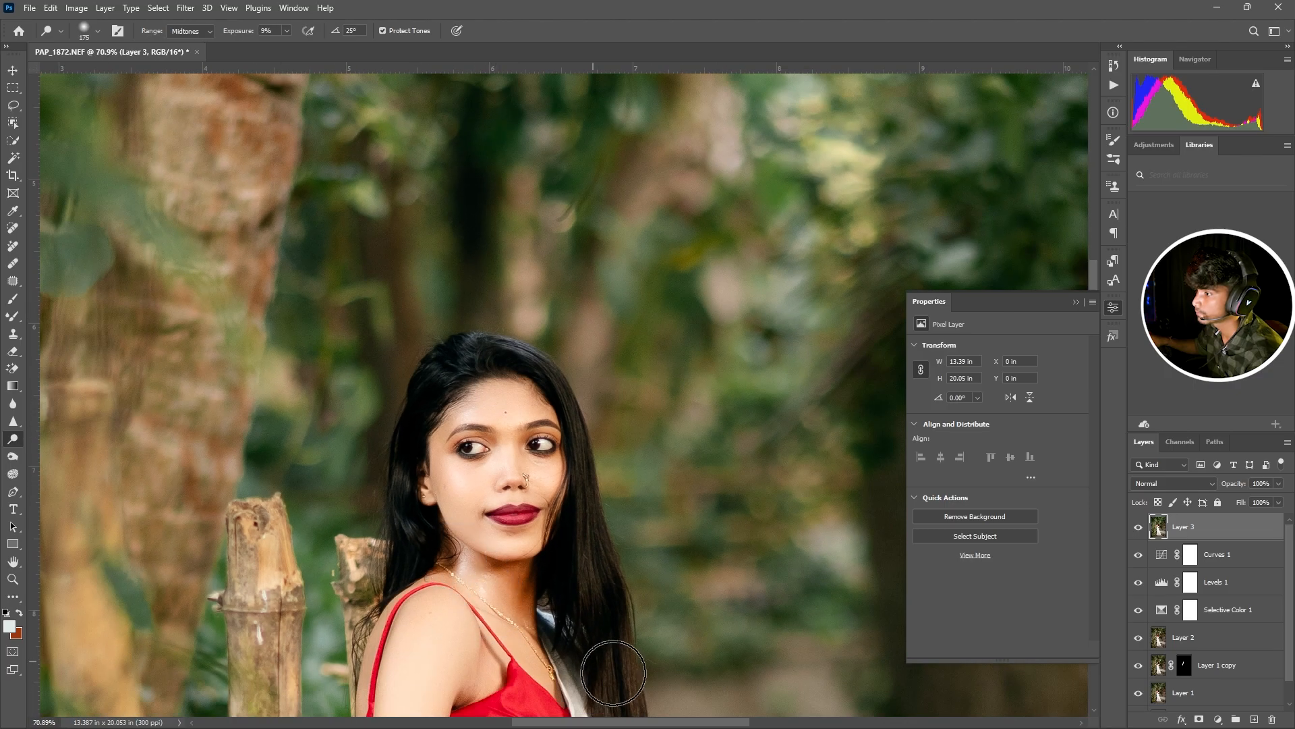
{"action": "scroll", "coordinate": [607, 675], "scroll_direction": "down", "scroll_amount": 3}
{"action": "scroll", "coordinate": [472, 334], "scroll_direction": "down", "scroll_amount": 2}
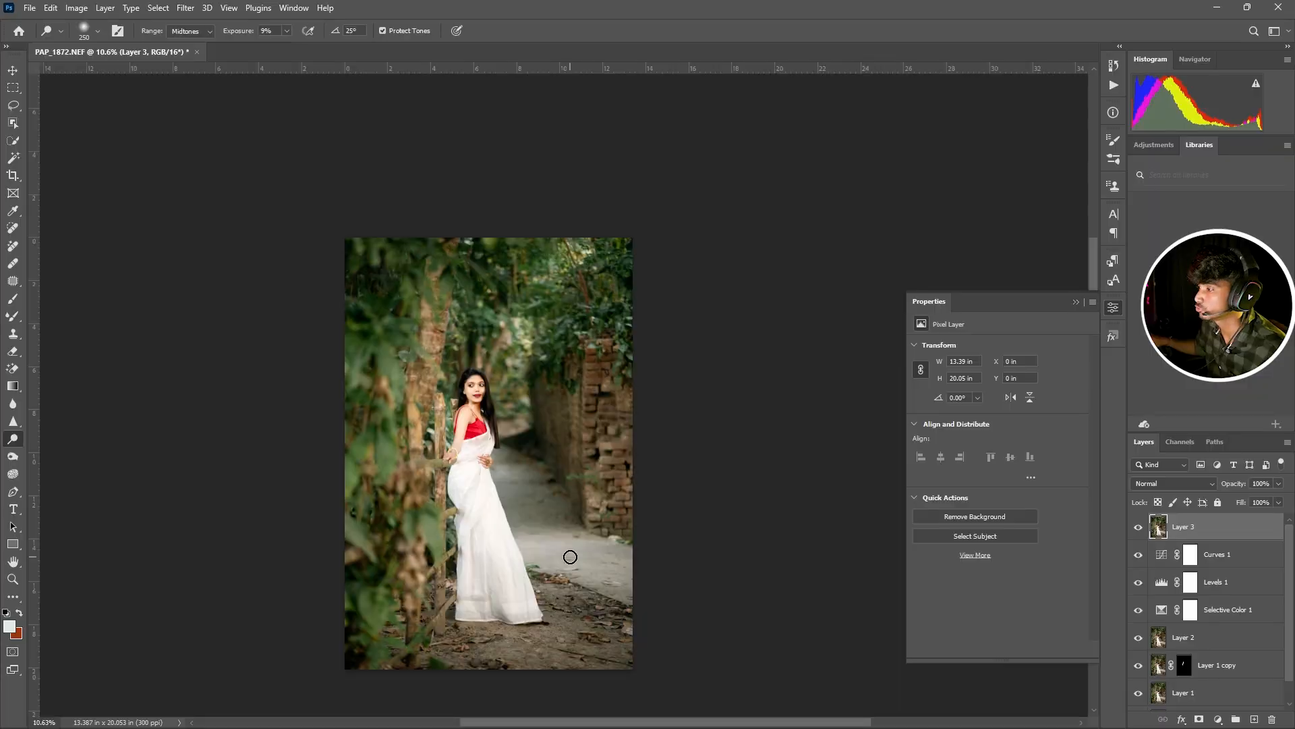
{"action": "key", "text": "v"}
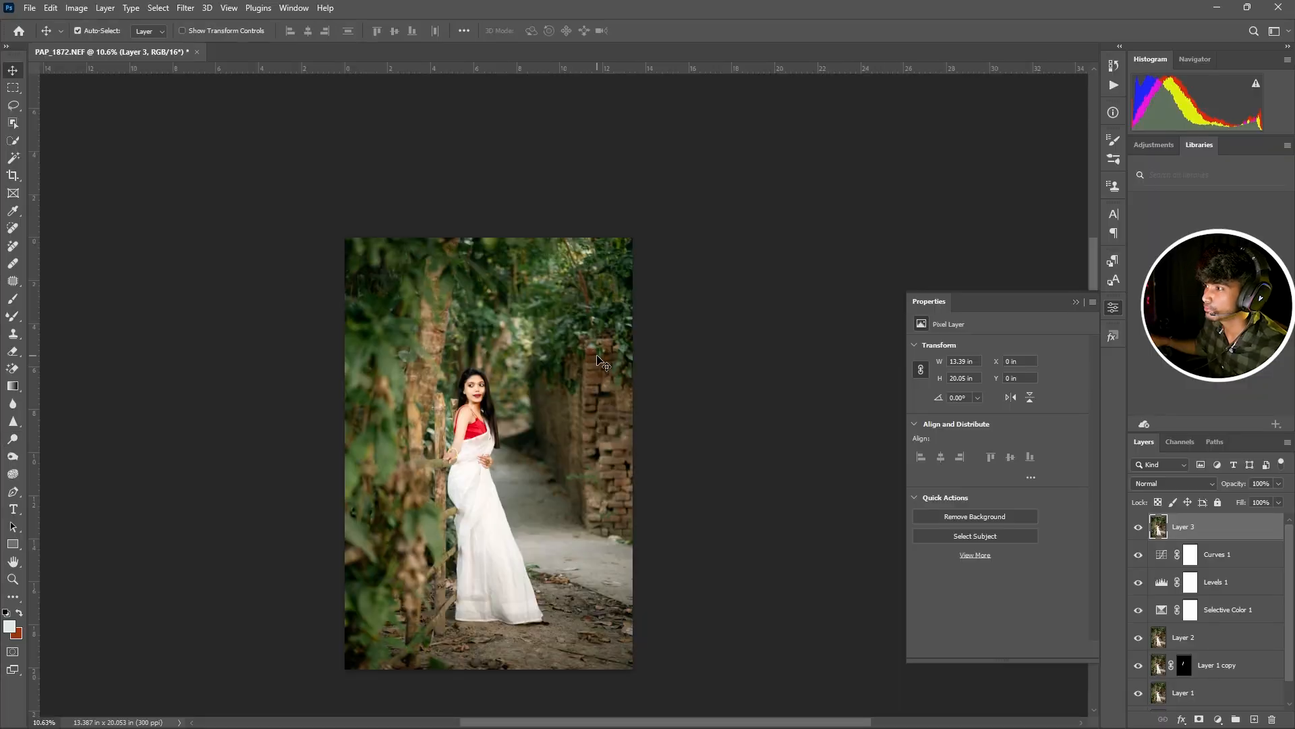
Switch to the Nikon Z5 folder and open PAP_1870.NEF in Photoshop's Camera Raw by way of the photo viewer
{"action": "scroll", "coordinate": [544, 369], "scroll_direction": "down", "scroll_amount": 1, "text": "alt"}
{"action": "scroll", "coordinate": [551, 290], "scroll_direction": "up", "scroll_amount": 3, "text": "alt"}
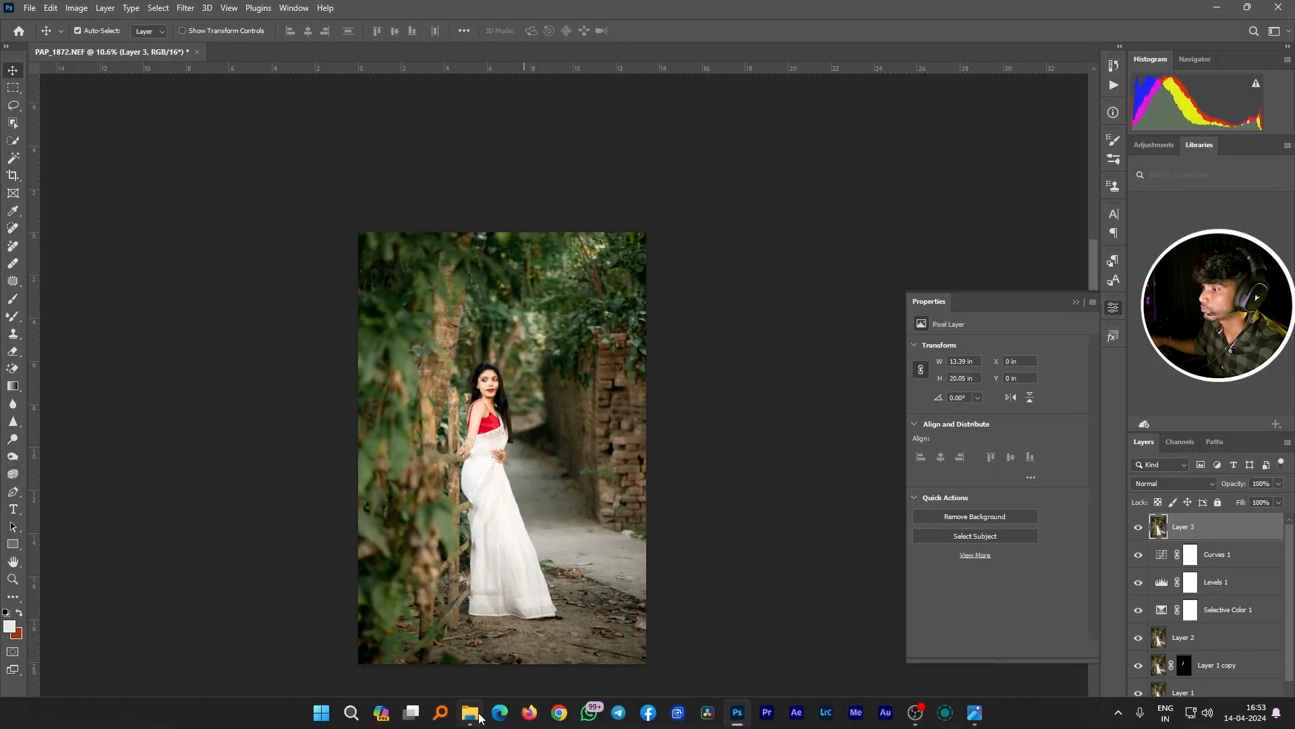
{"action": "mouse_move", "coordinate": [478, 717]}
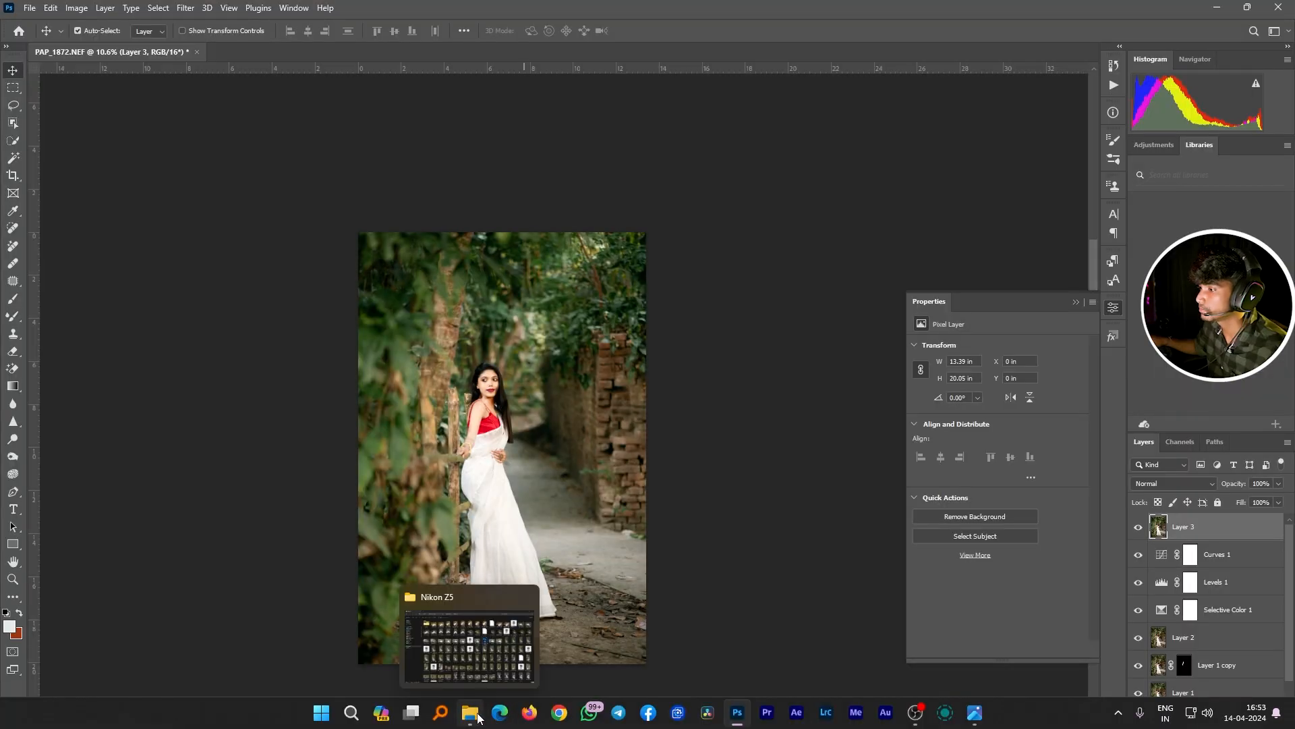
{"action": "left_click", "coordinate": [468, 666]}
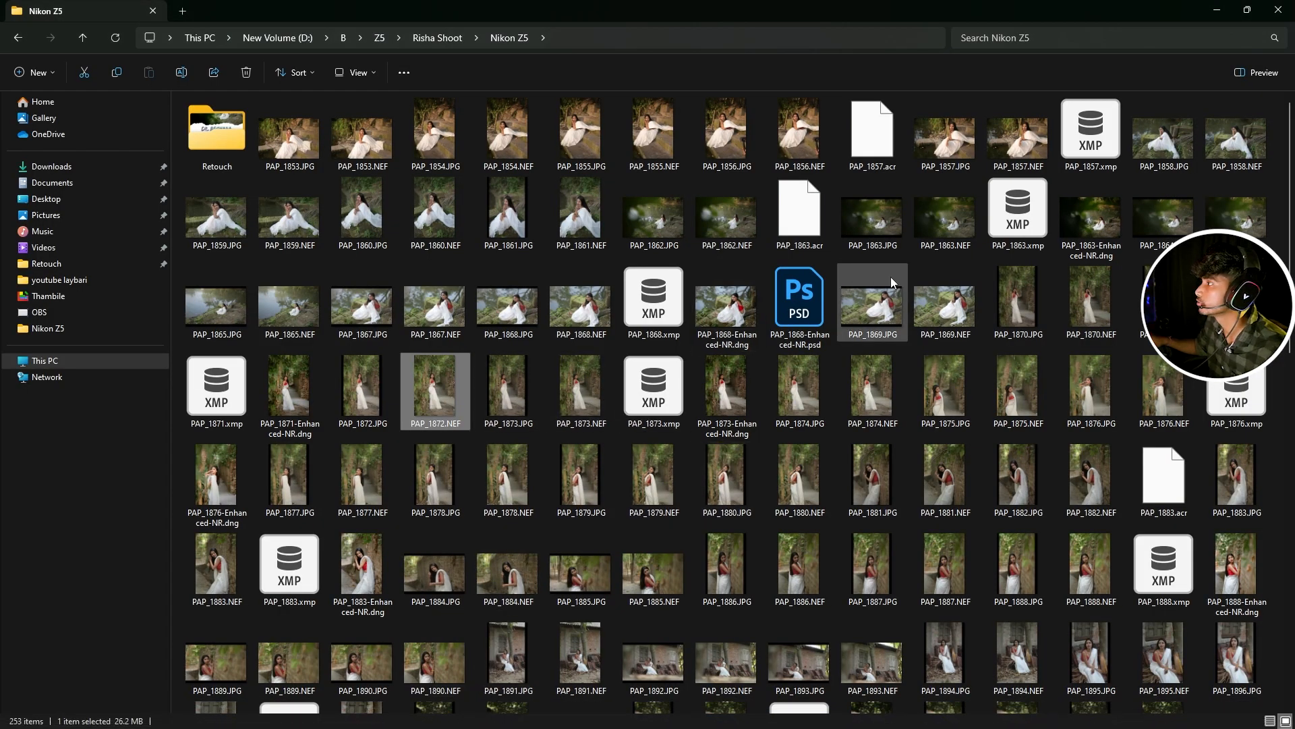
{"action": "double_click", "coordinate": [1073, 314]}
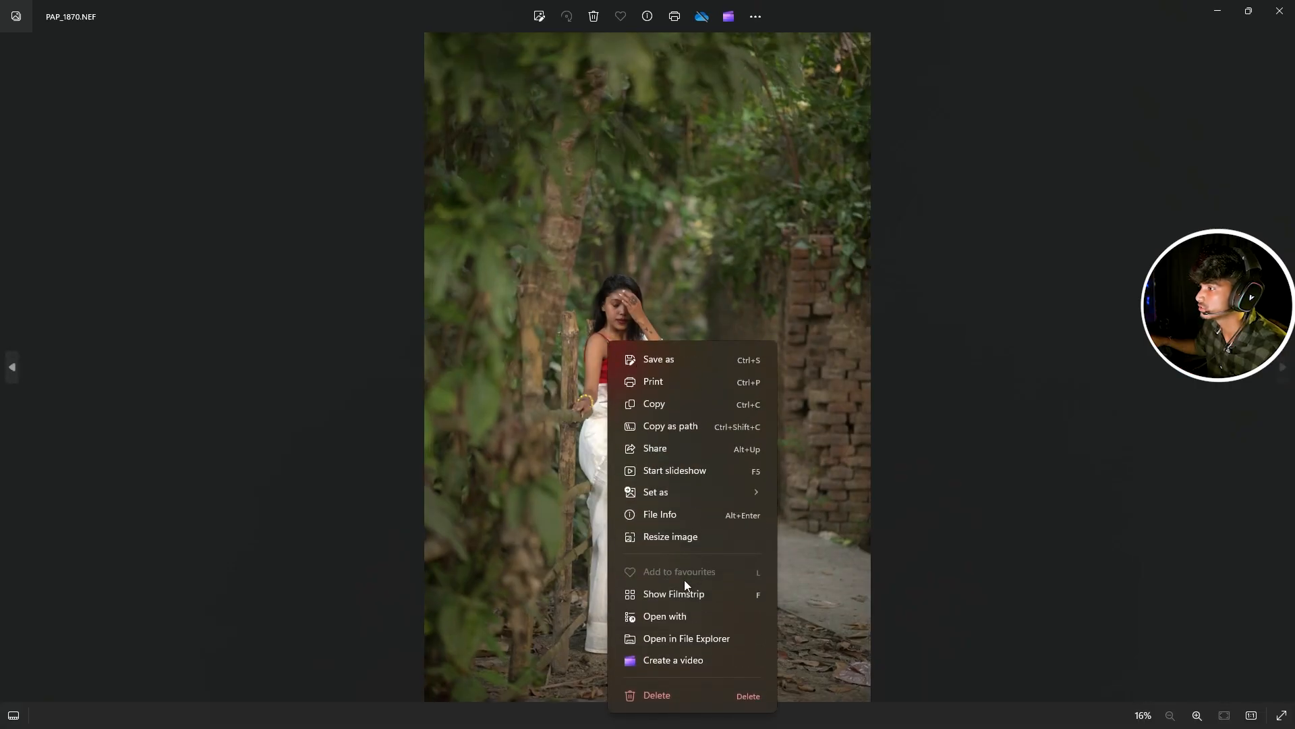
{"action": "left_click", "coordinate": [678, 615]}
{"action": "left_click", "coordinate": [593, 314]}
{"action": "left_click", "coordinate": [752, 556]}
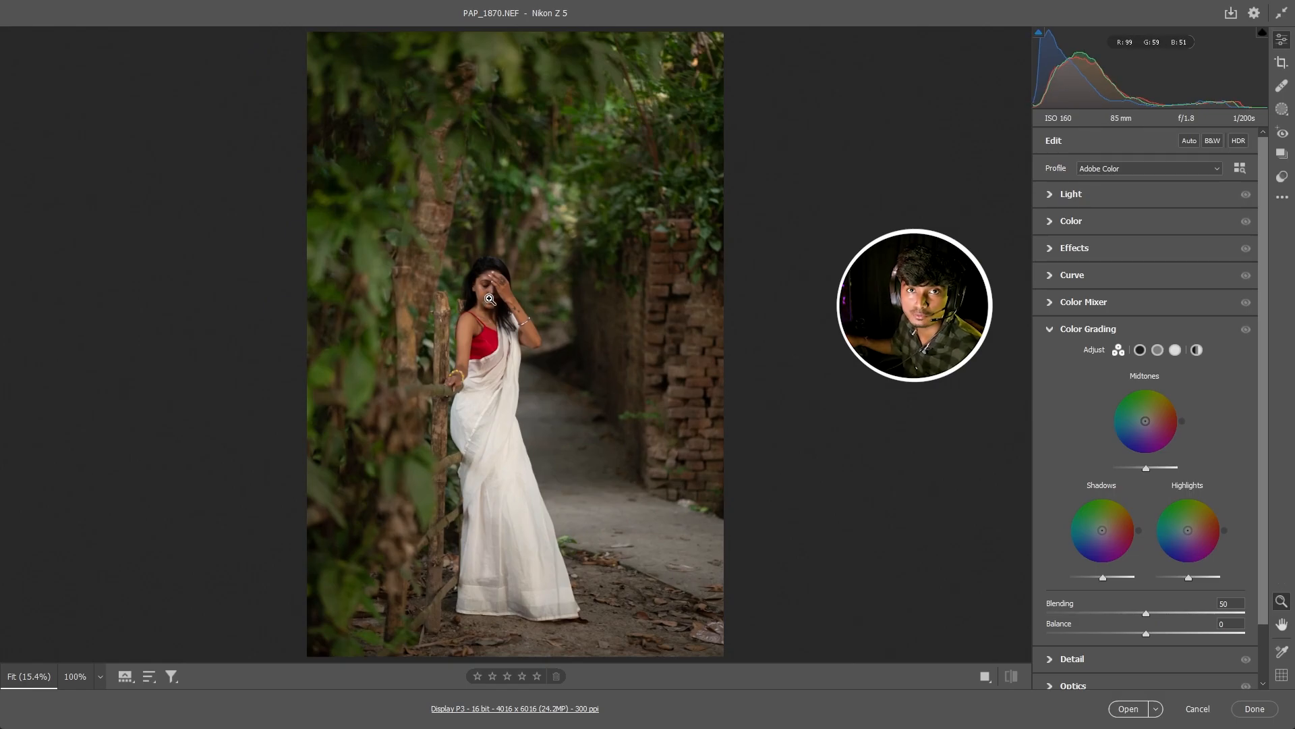
Apply the previous edit settings with exposure at +0.75, and compare the photo before and after side by side
{"action": "left_click", "coordinate": [1283, 198]}
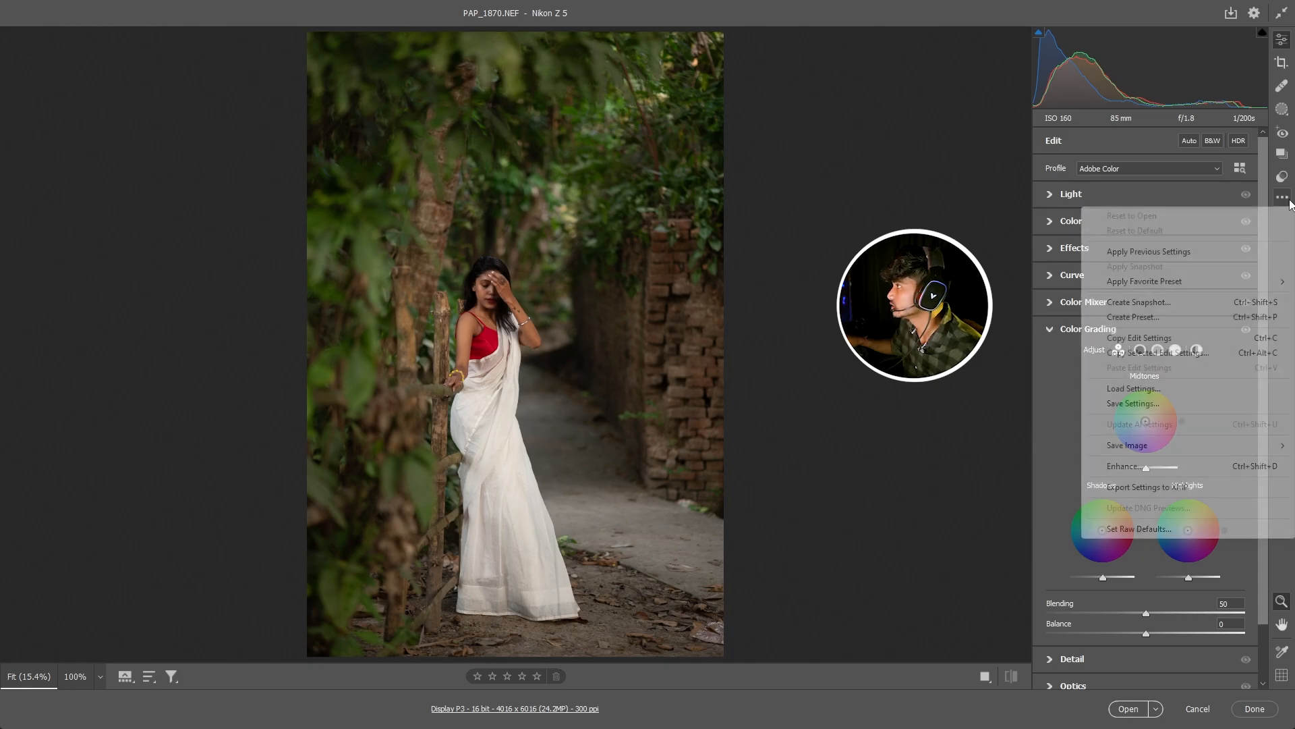
{"action": "left_click", "coordinate": [1122, 255]}
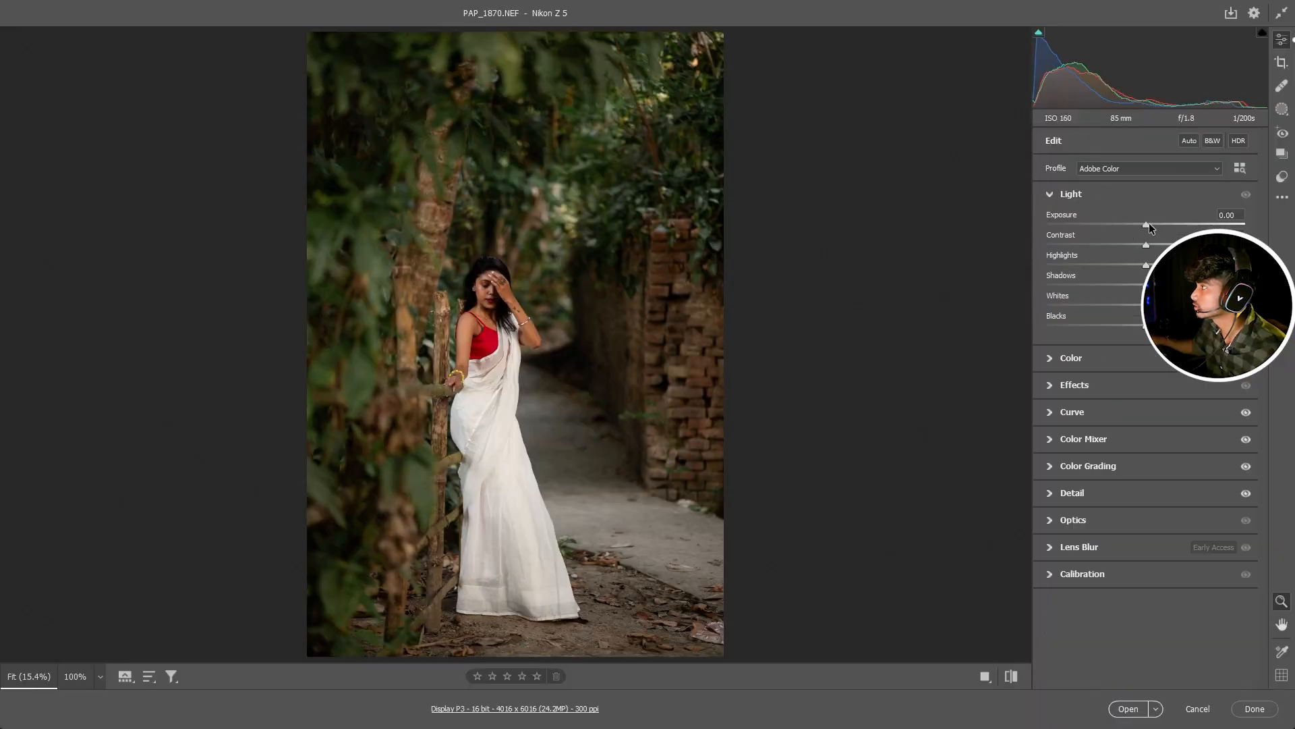
{"action": "left_click_drag", "start_coordinate": [1149, 224], "coordinate": [1161, 224]}
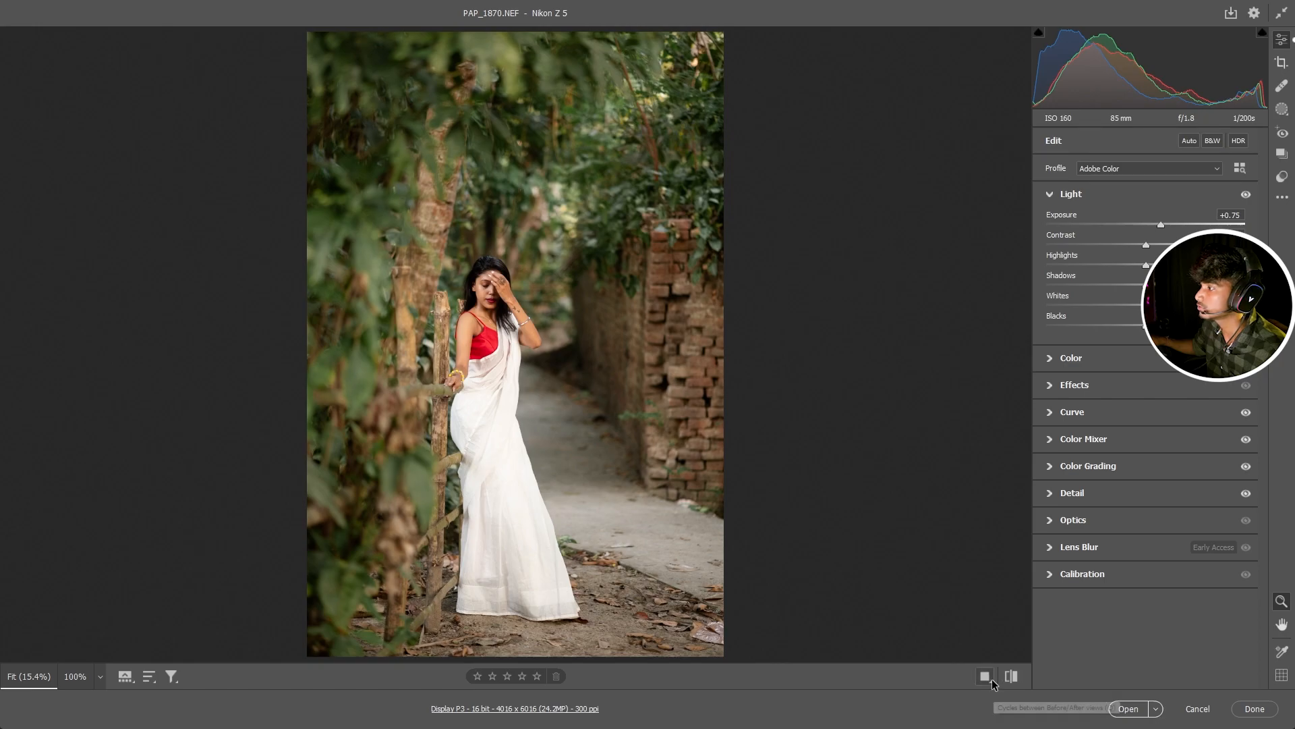
{"action": "left_click", "coordinate": [985, 676]}
{"action": "left_click", "coordinate": [750, 303]}
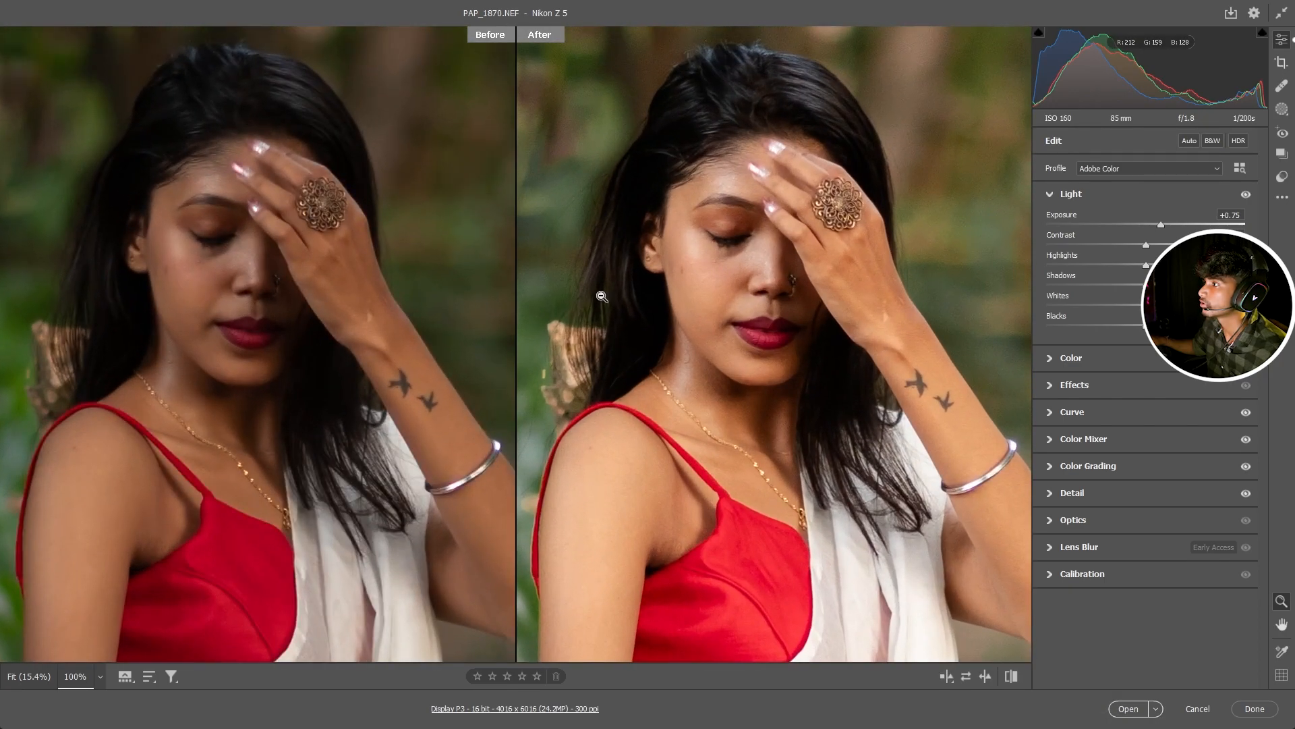
{"action": "left_click", "coordinate": [823, 270]}
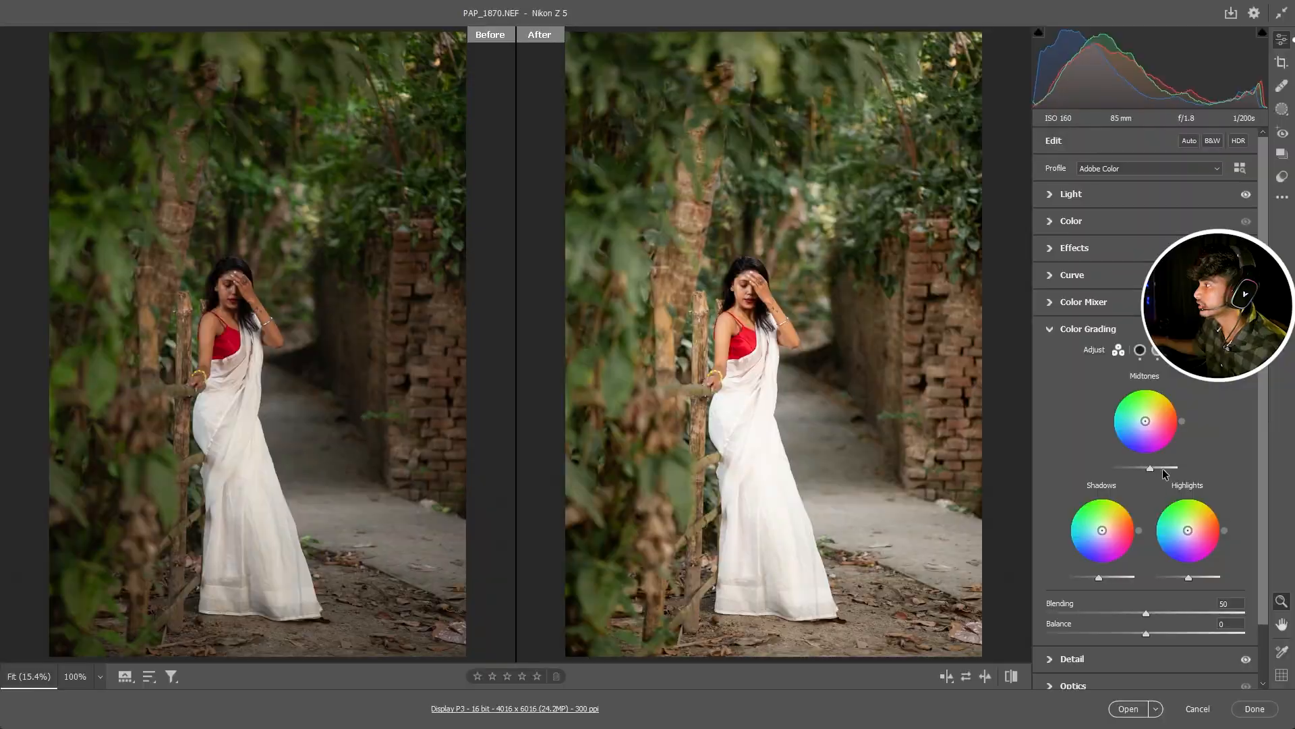
Raise the midtone luminance in Color Grading and move the curve's upper point to input 186, output 195
{"action": "left_click_drag", "start_coordinate": [1163, 468], "coordinate": [1157, 468]}
{"action": "left_click", "coordinate": [1110, 198]}
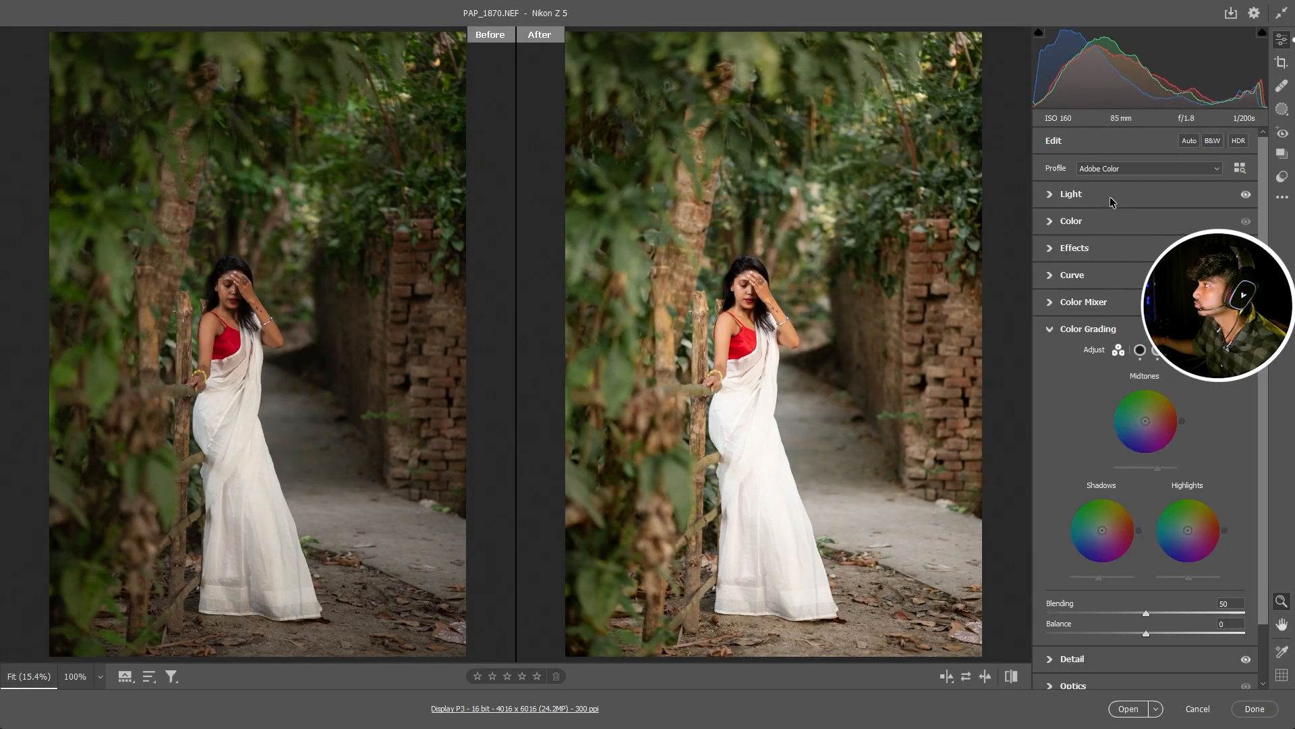
{"action": "left_click", "coordinate": [1108, 283]}
{"action": "left_click_drag", "start_coordinate": [1180, 352], "coordinate": [1180, 350]}
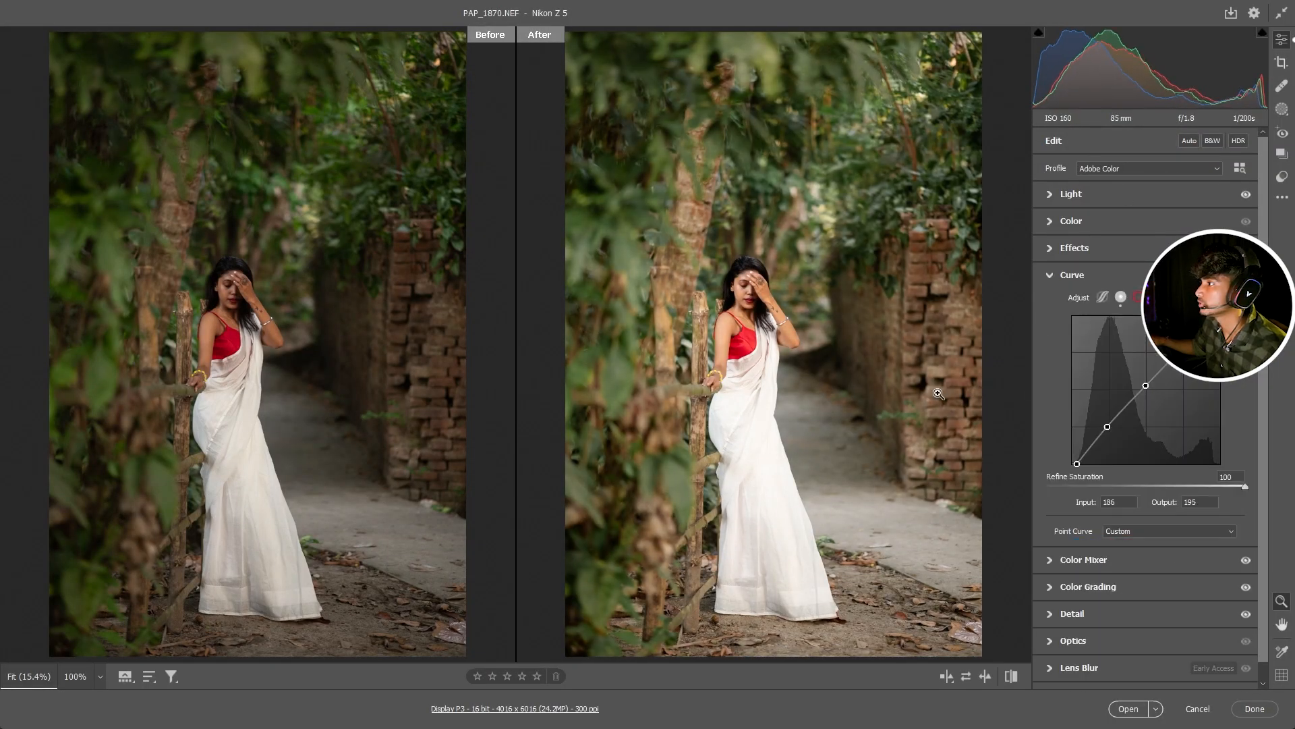
{"action": "left_click", "coordinate": [751, 285]}
{"action": "left_click", "coordinate": [859, 340]}
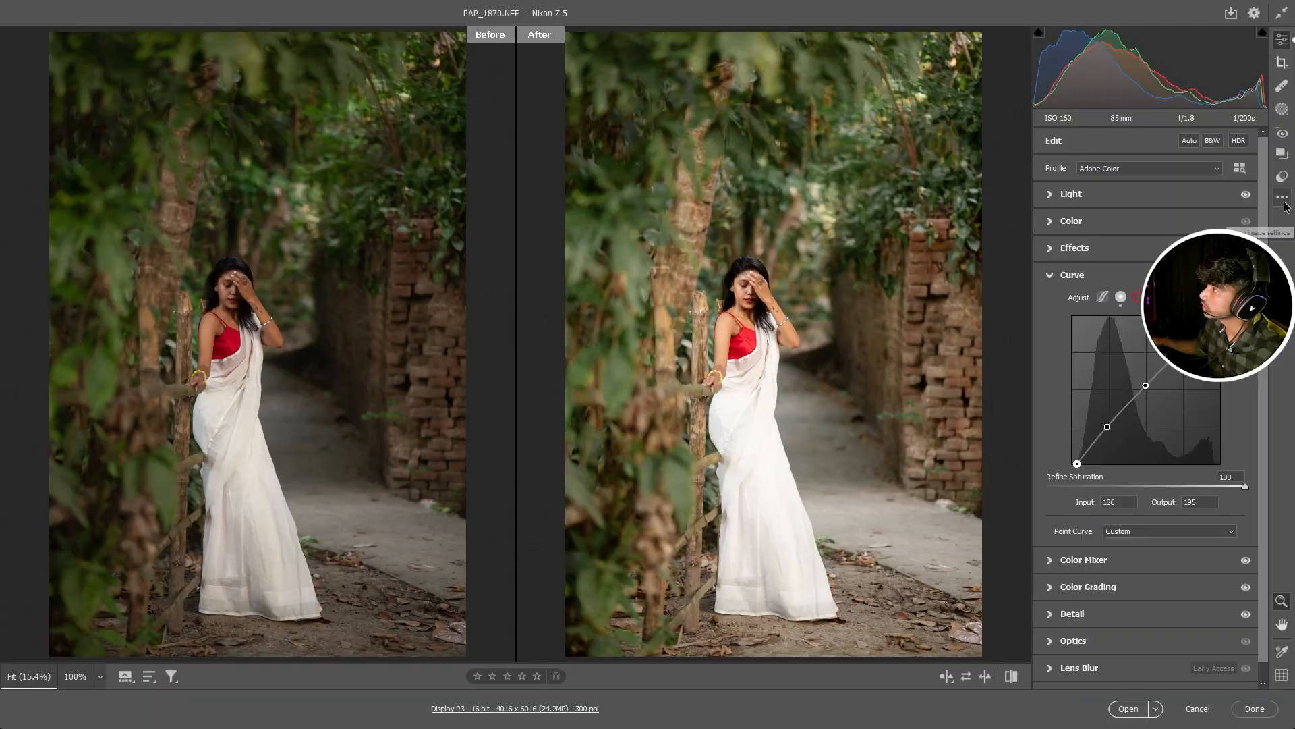
Save the current edit settings as a named preset in the User Presets group with the Default subset
{"action": "left_click", "coordinate": [1283, 198]}
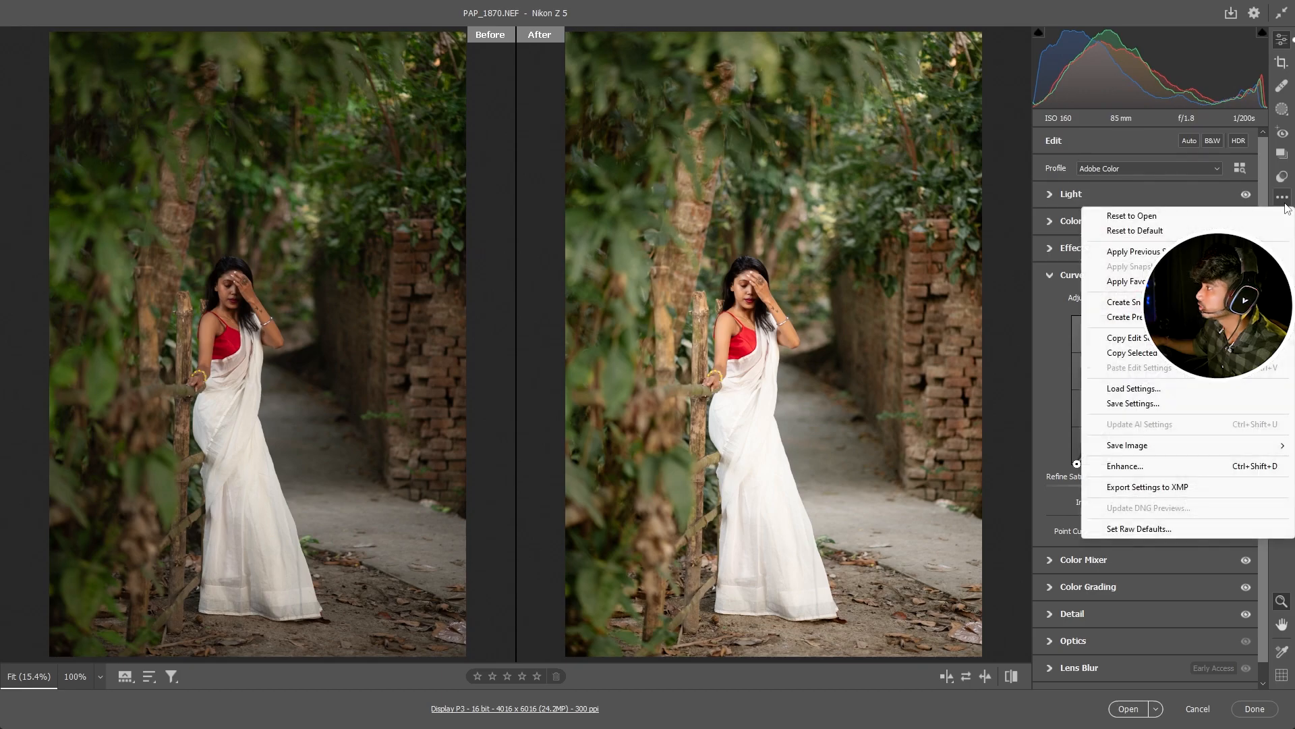
{"action": "left_click", "coordinate": [1125, 317]}
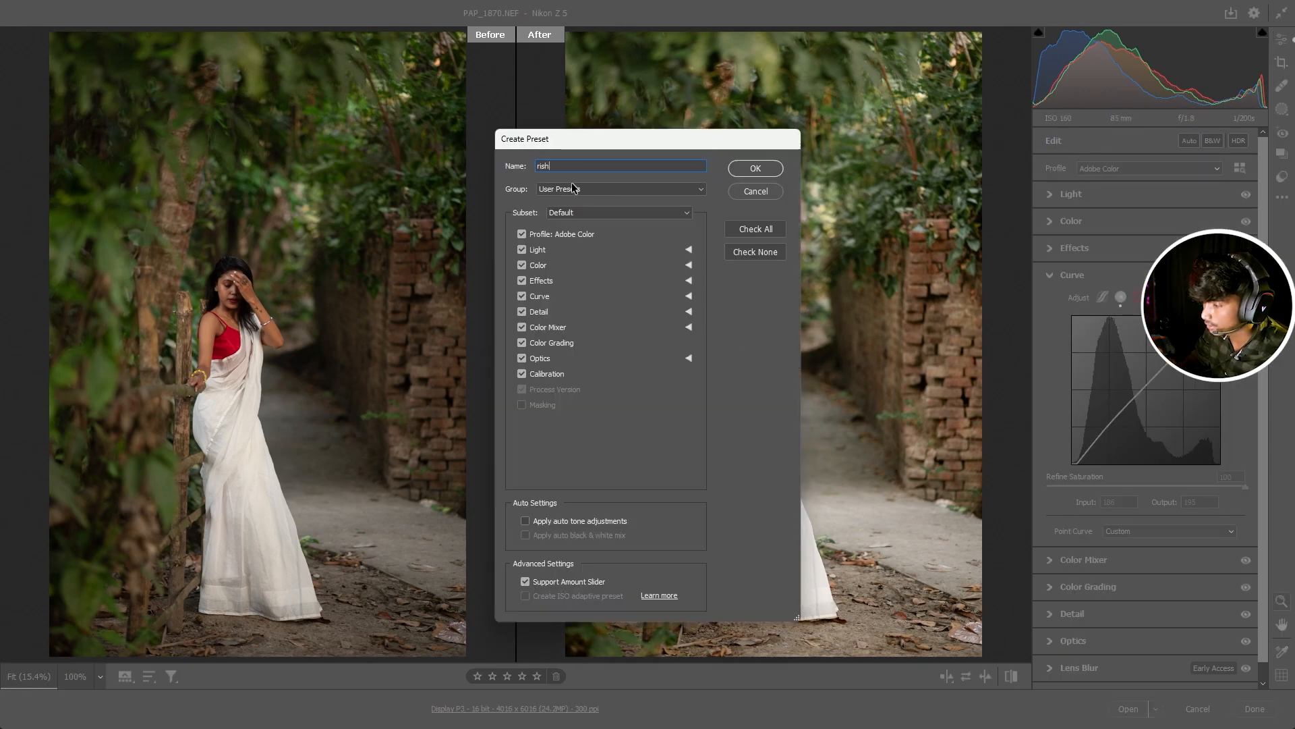
{"action": "left_click", "coordinate": [778, 172]}
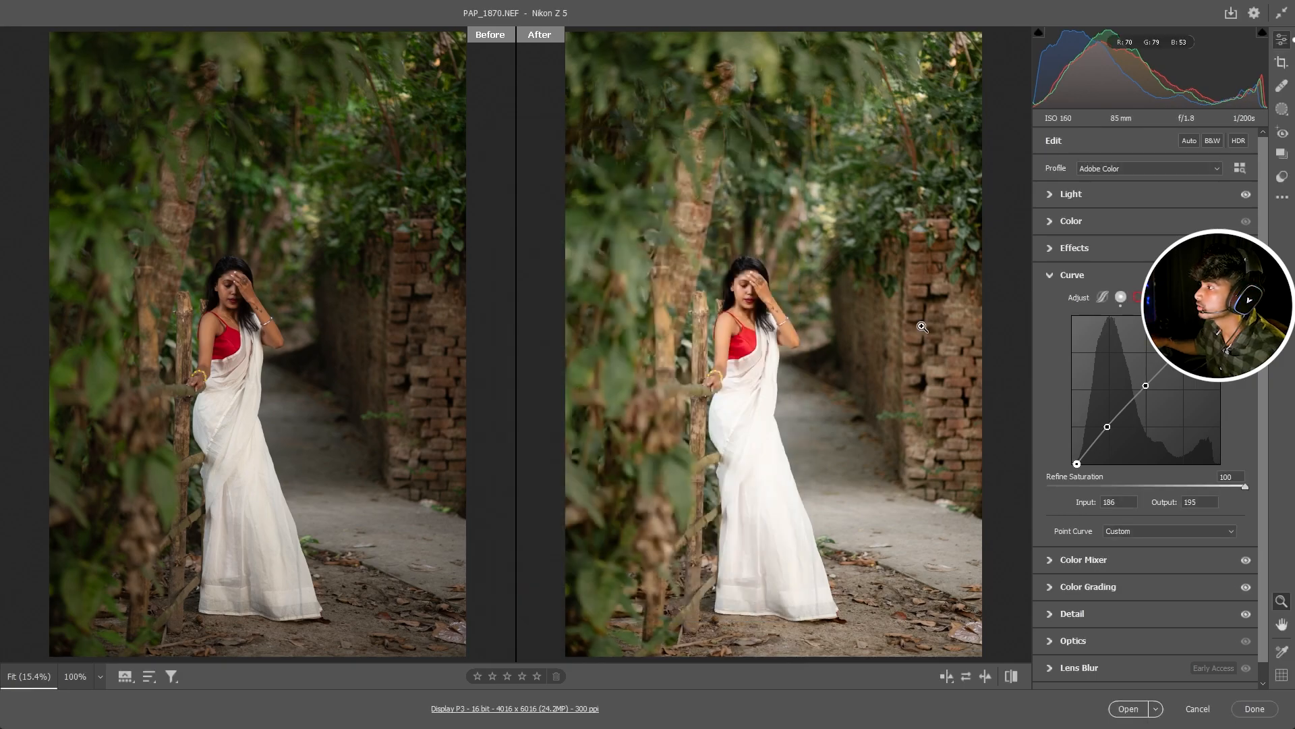
Open PAP_1870.NEF from Camera Raw as a Photoshop document and compare it with the PAP_1872.NEF document
{"action": "left_click", "coordinate": [1182, 709]}
{"action": "left_click", "coordinate": [139, 52]}
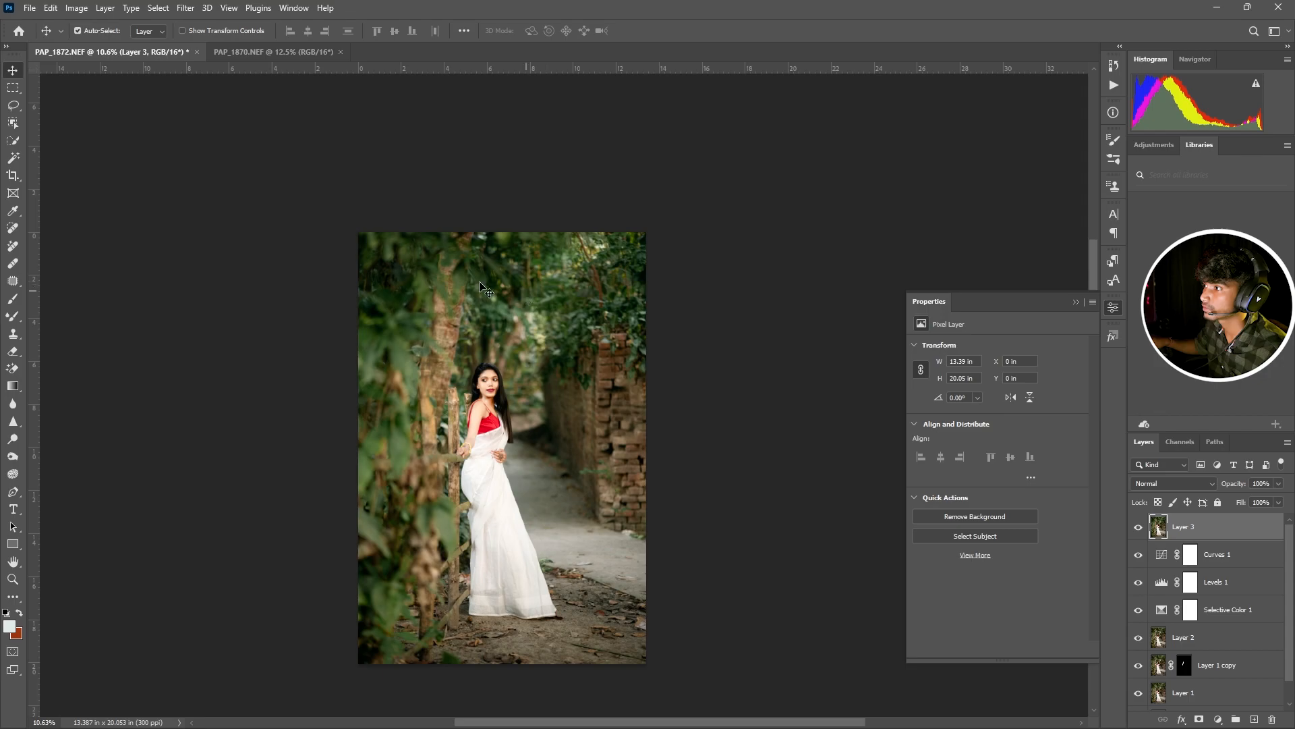
{"action": "left_click", "coordinate": [290, 55]}
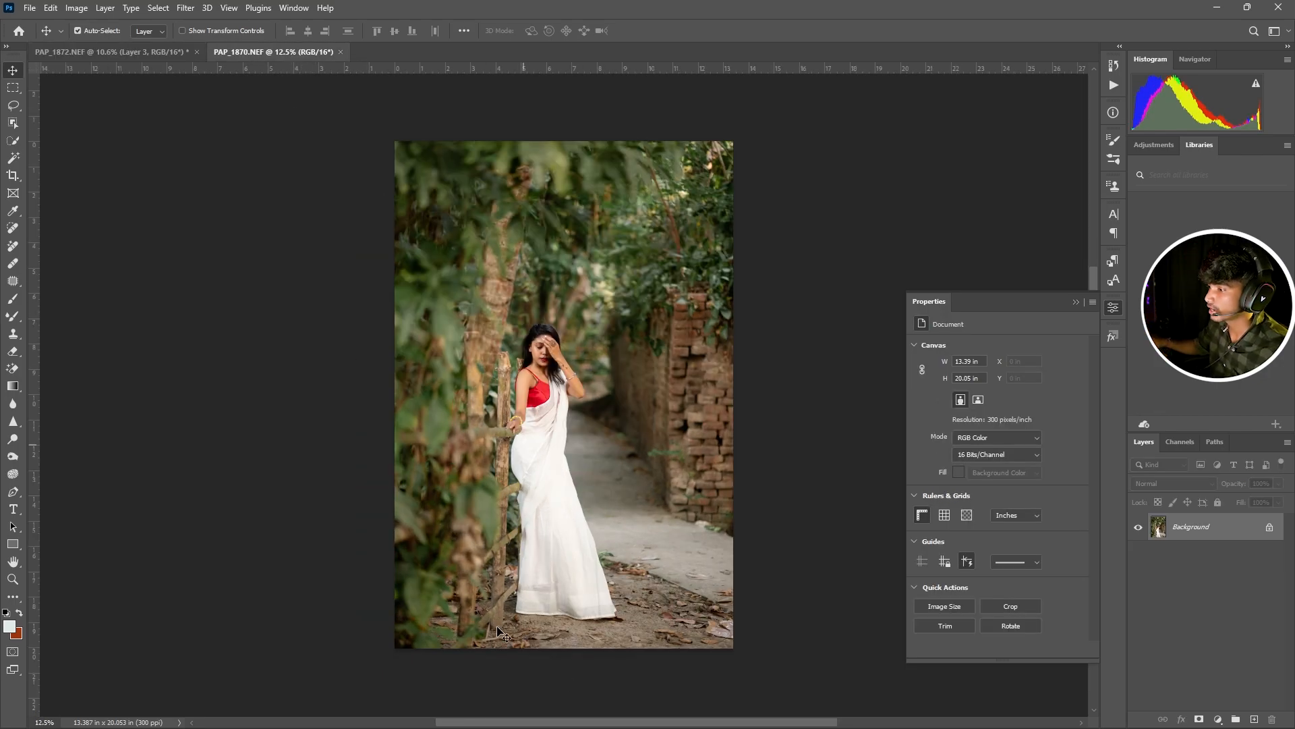
Bring PAP_1878.NEF into Camera Raw, apply the previous edit settings and slightly lower its exposure
{"action": "left_click", "coordinate": [486, 713]}
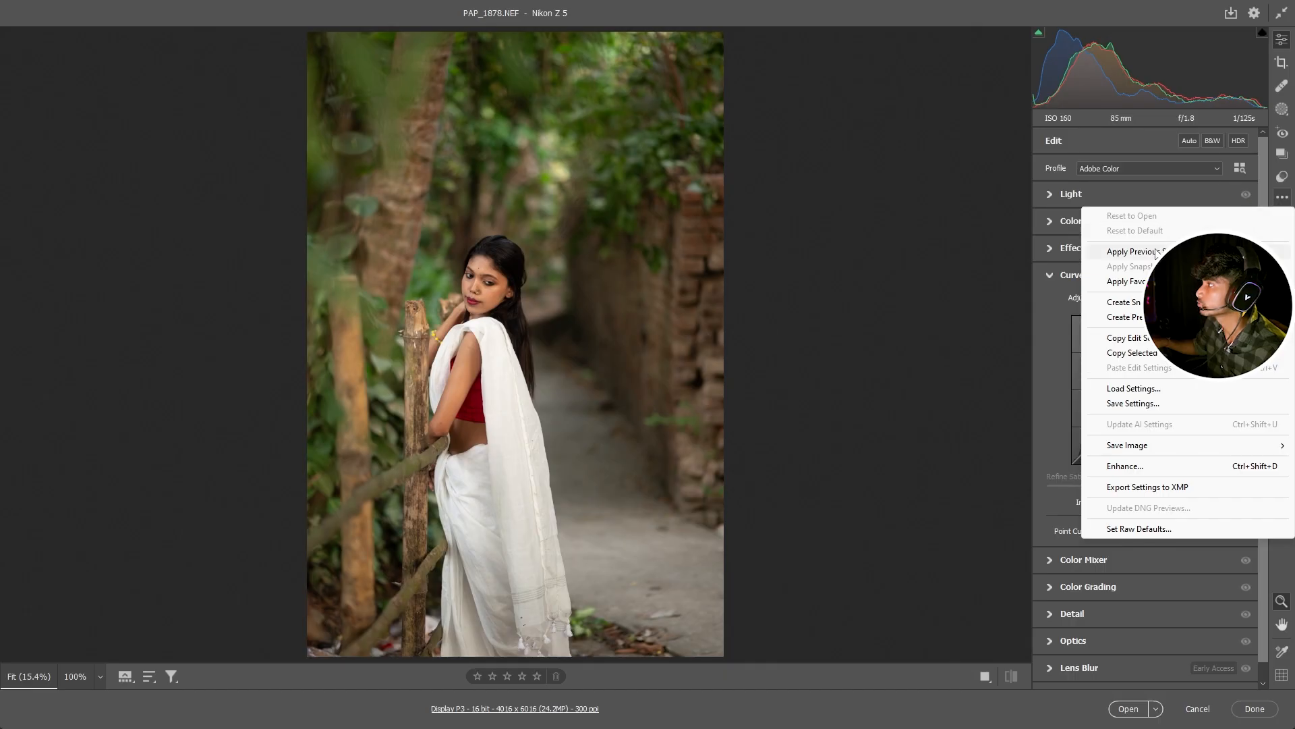
{"action": "left_click", "coordinate": [1141, 252]}
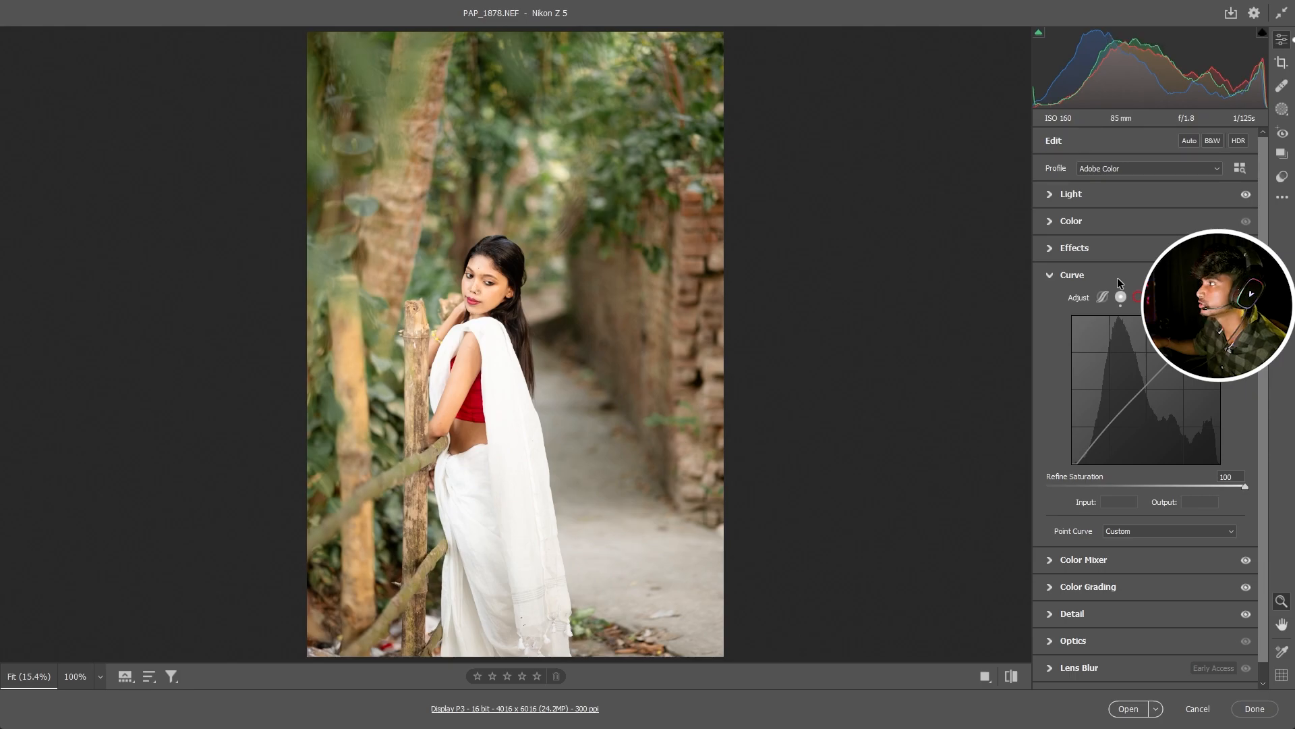
{"action": "left_click", "coordinate": [1158, 195]}
{"action": "left_click_drag", "start_coordinate": [1158, 225], "coordinate": [1151, 228]}
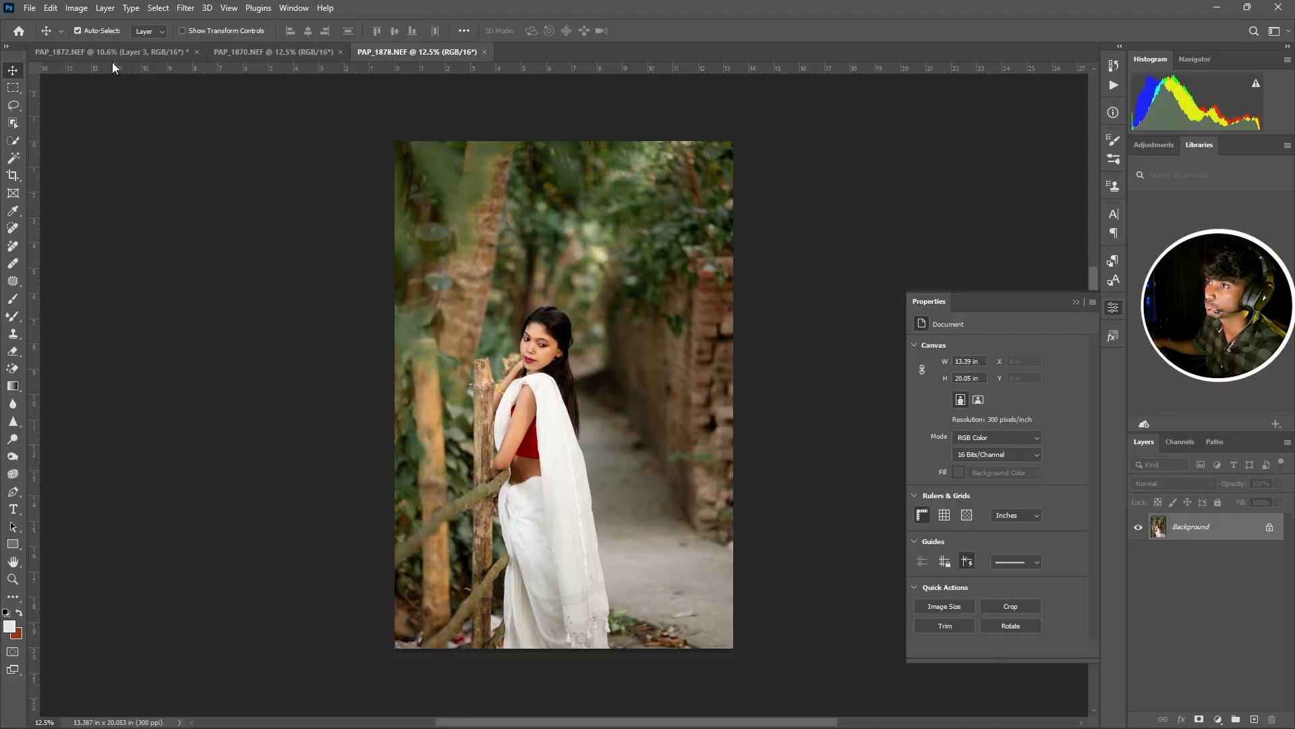
Copy the Selective Color 1, Levels 1 and Curves 1 adjustment layers from PAP_1872.NEF into the PAP_1870.NEF document
{"action": "left_click", "coordinate": [112, 59]}
{"action": "scroll", "coordinate": [1172, 574], "scroll_direction": "down", "scroll_amount": 1}
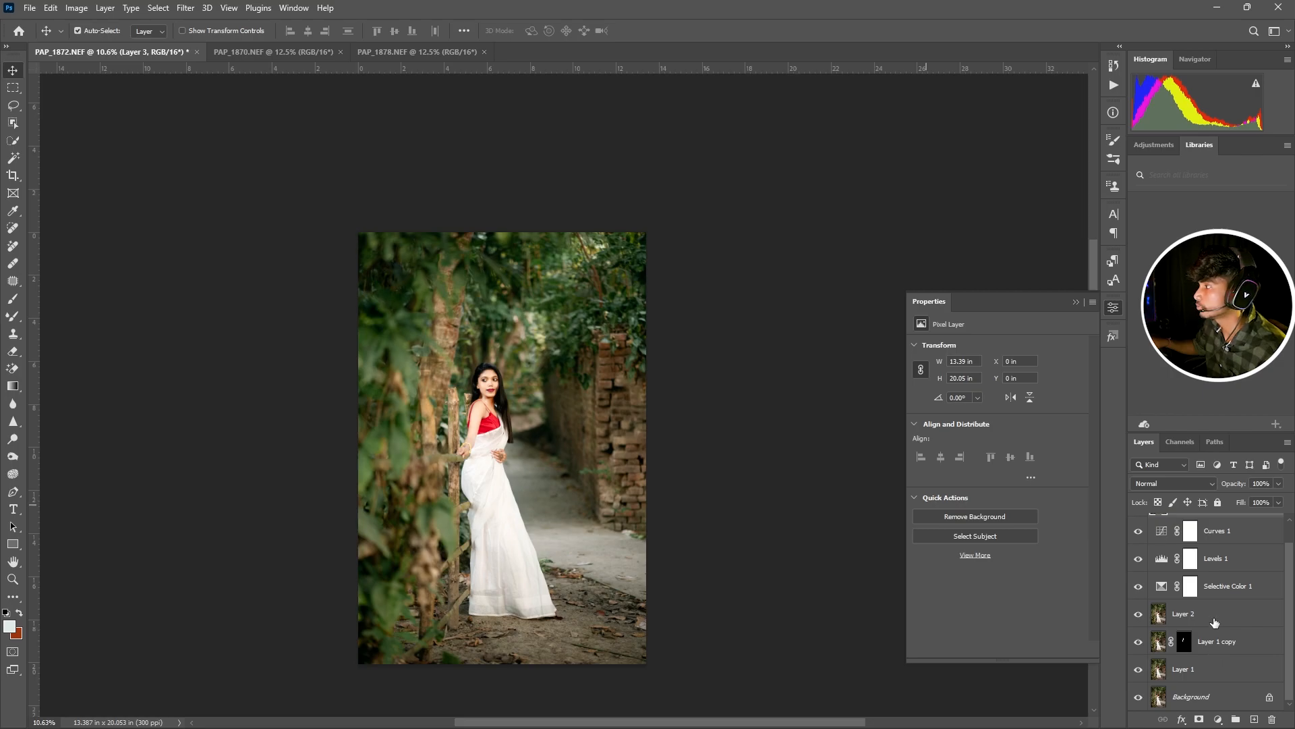
{"action": "scroll", "coordinate": [1214, 622], "scroll_direction": "up", "scroll_amount": 1}
{"action": "left_click", "coordinate": [1179, 603]}
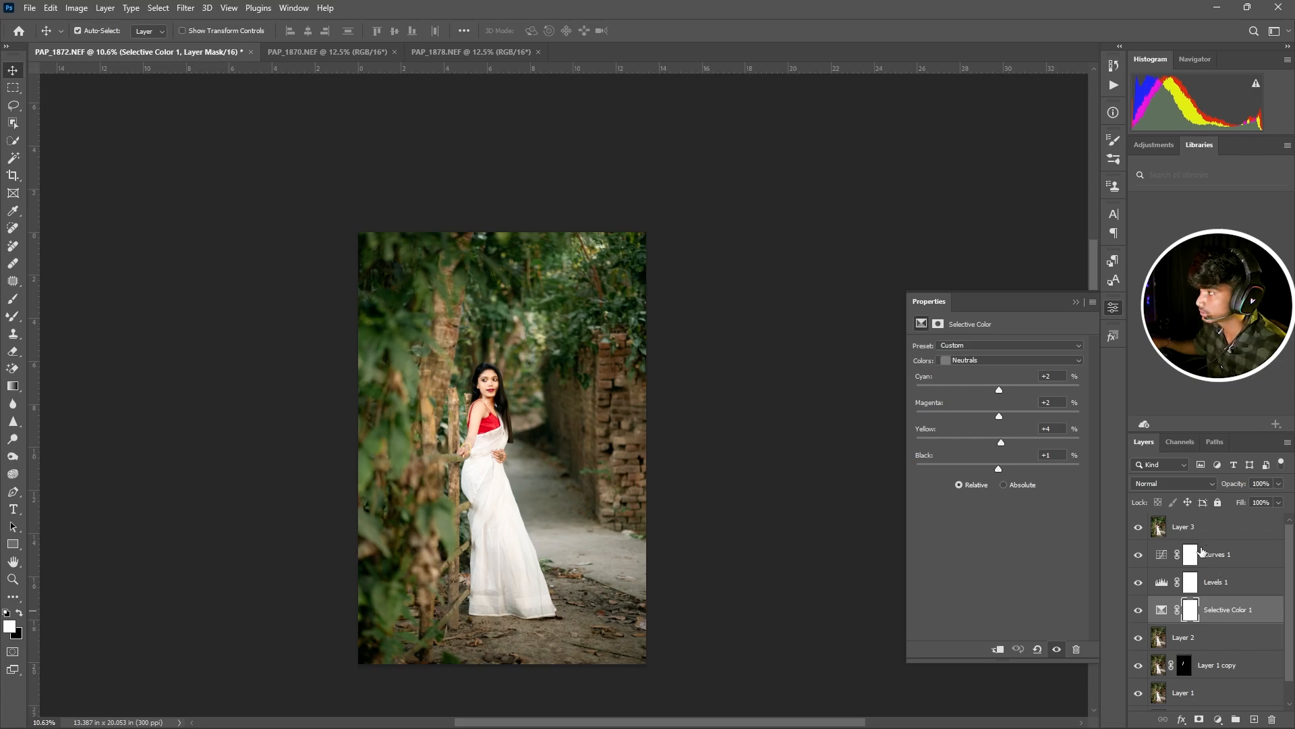
{"action": "left_click", "coordinate": [1222, 554], "text": "shift"}
{"action": "left_click_drag", "start_coordinate": [1177, 566], "coordinate": [626, 365]}
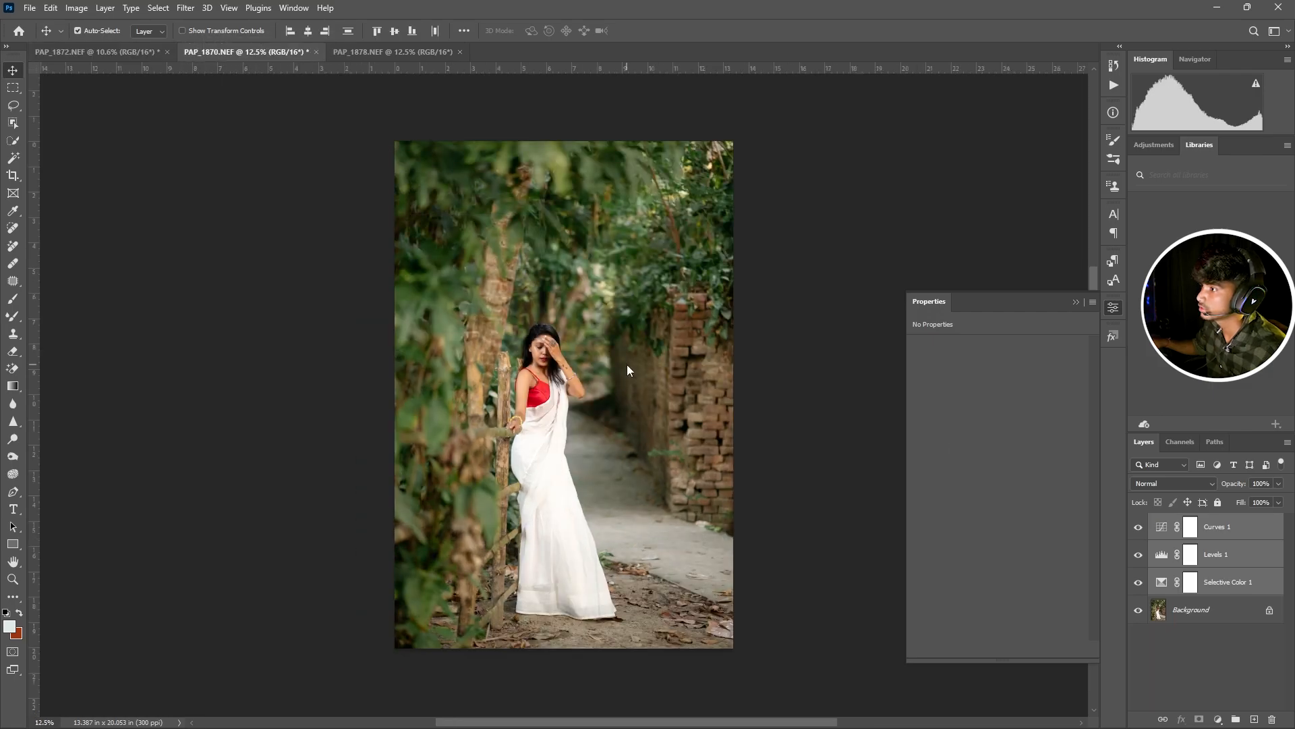
View PAP_1872.JPG from the Nikon Z5 folder in a maximized photo viewer and browse the photos that follow it
{"action": "scroll", "coordinate": [626, 364], "scroll_direction": "up", "scroll_amount": 1}
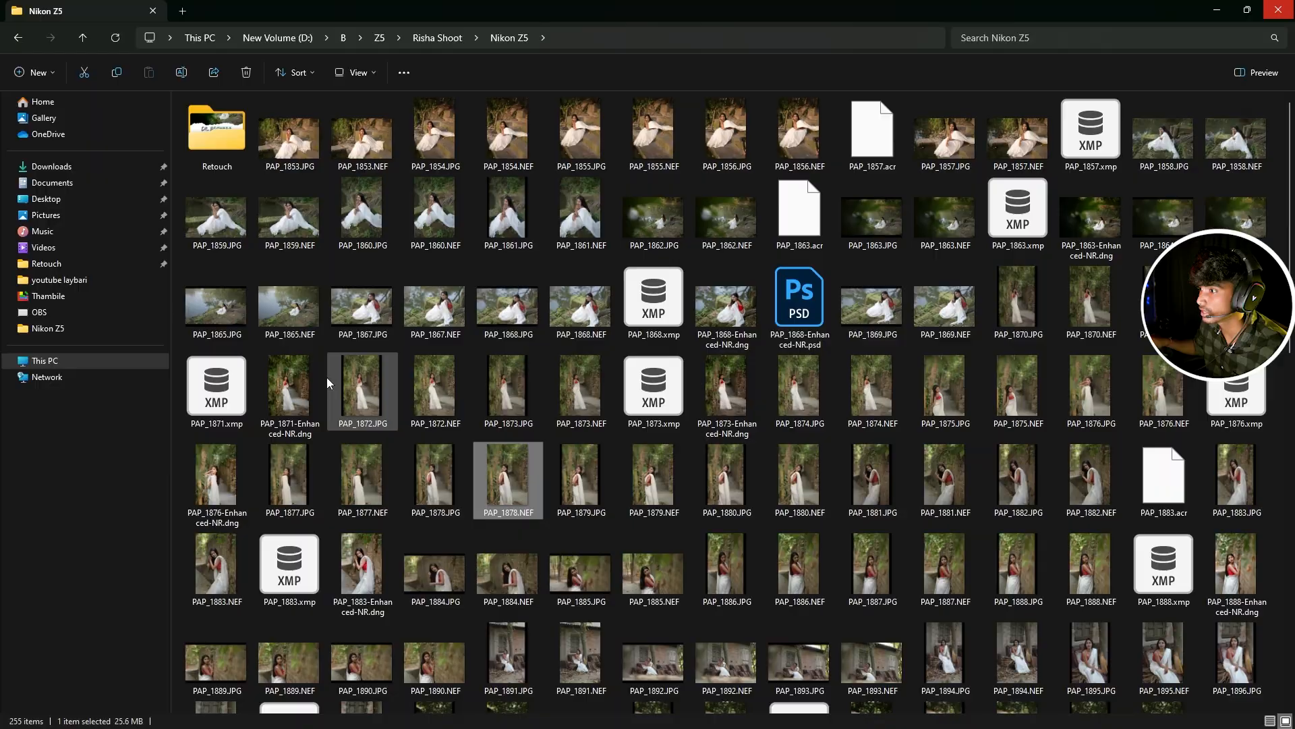
{"action": "double_click", "coordinate": [326, 377]}
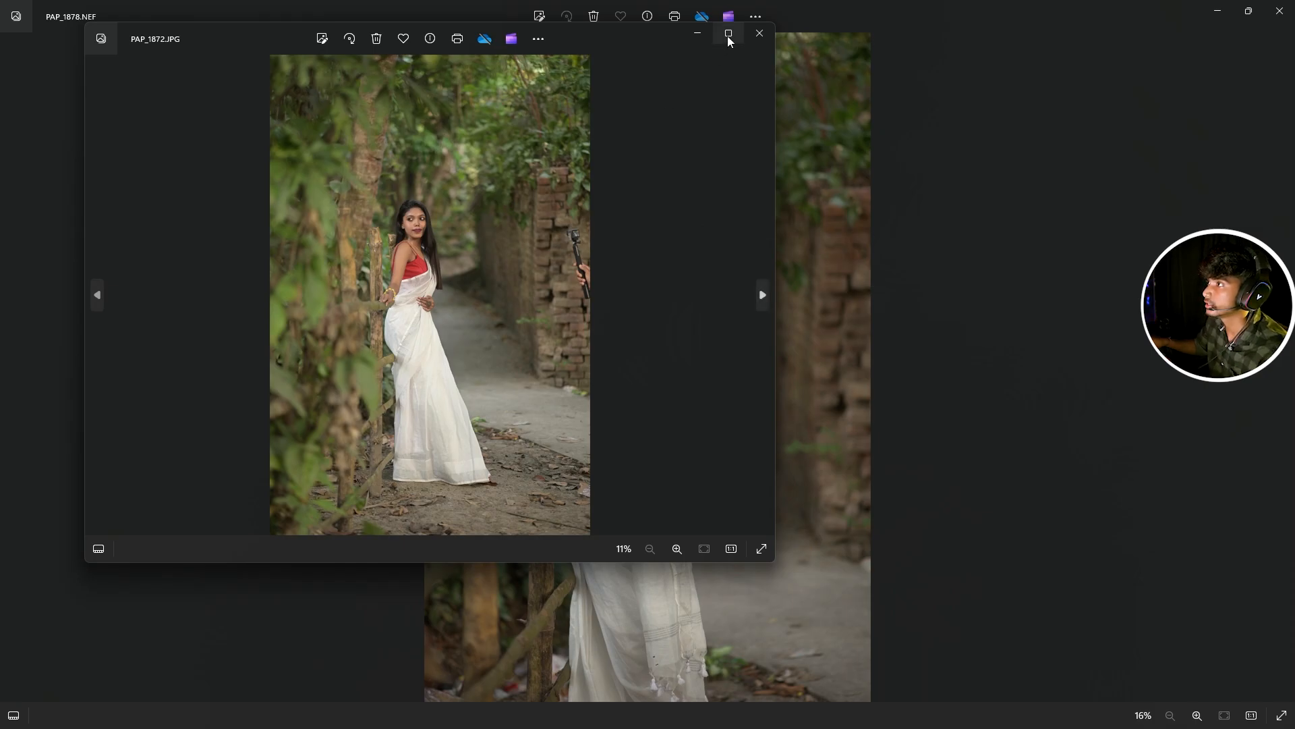
{"action": "left_click", "coordinate": [728, 37]}
{"action": "key", "text": "Right"}
{"action": "key", "text": "Right"}
{"action": "key", "text": "Right"}
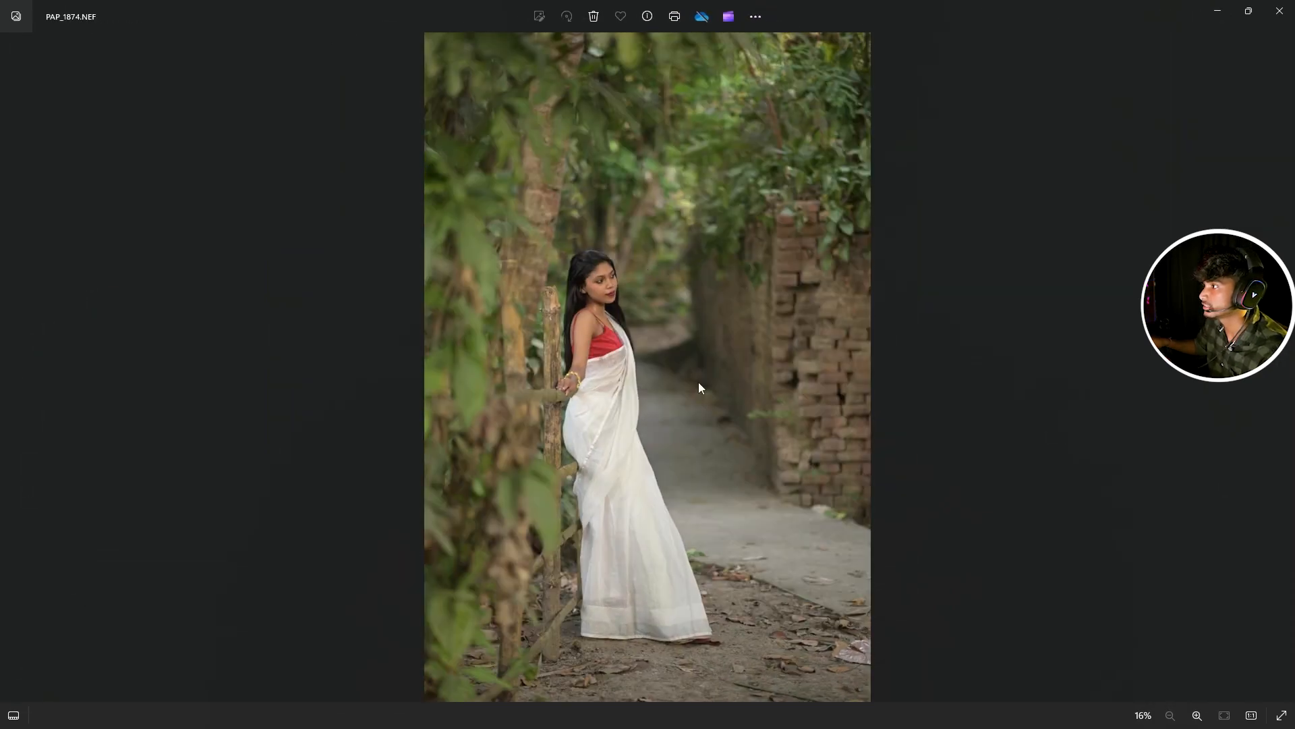
{"action": "key", "text": "Right"}
{"action": "key", "text": "Right"}
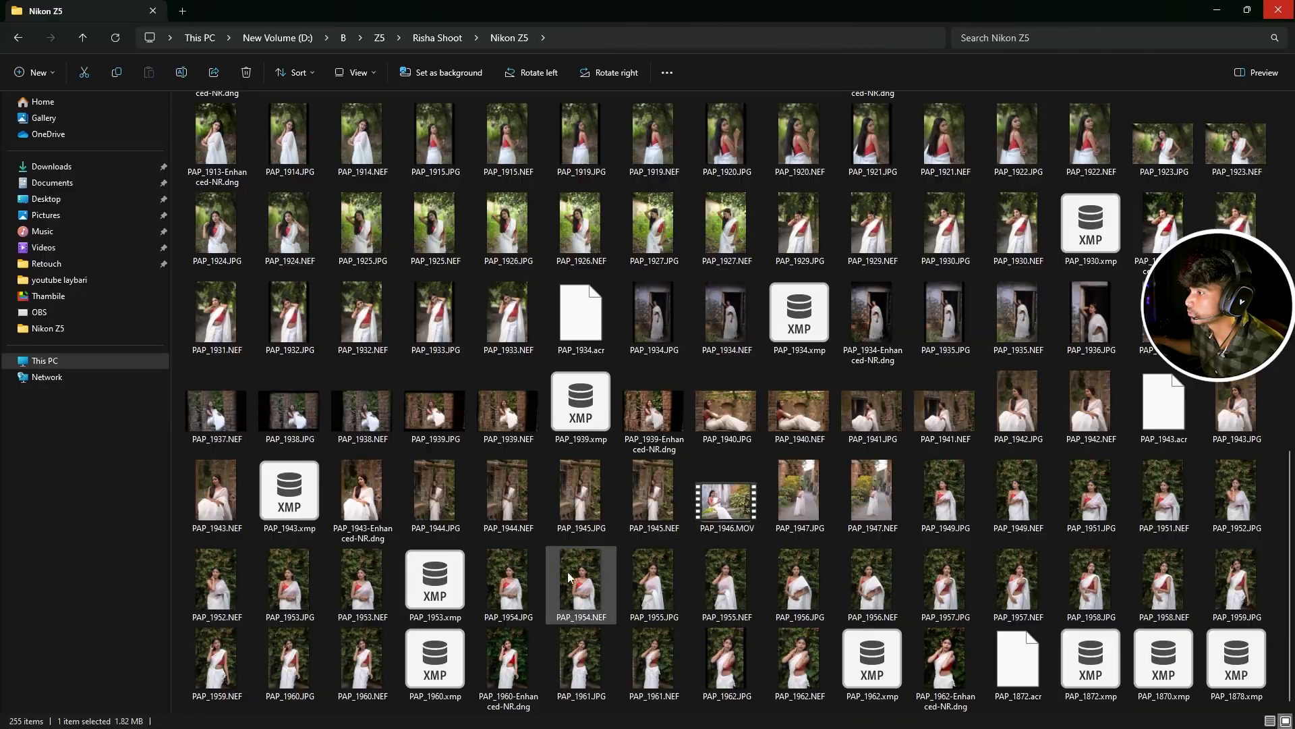
Enlarge the folder's thumbnails and view the garden portraits PAP_1954.JPG and PAP_1949.JPG in the photo viewer
{"action": "double_click", "coordinate": [533, 579]}
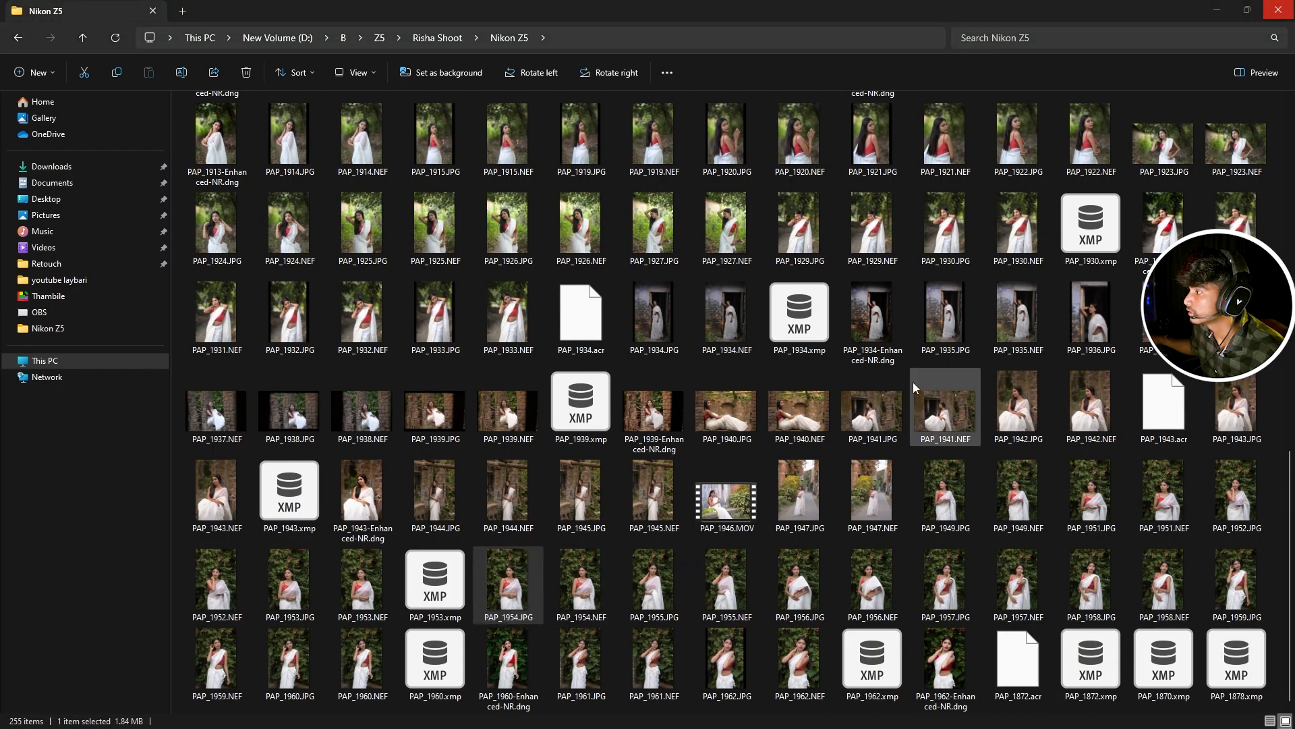
{"action": "left_click", "coordinate": [1290, 11]}
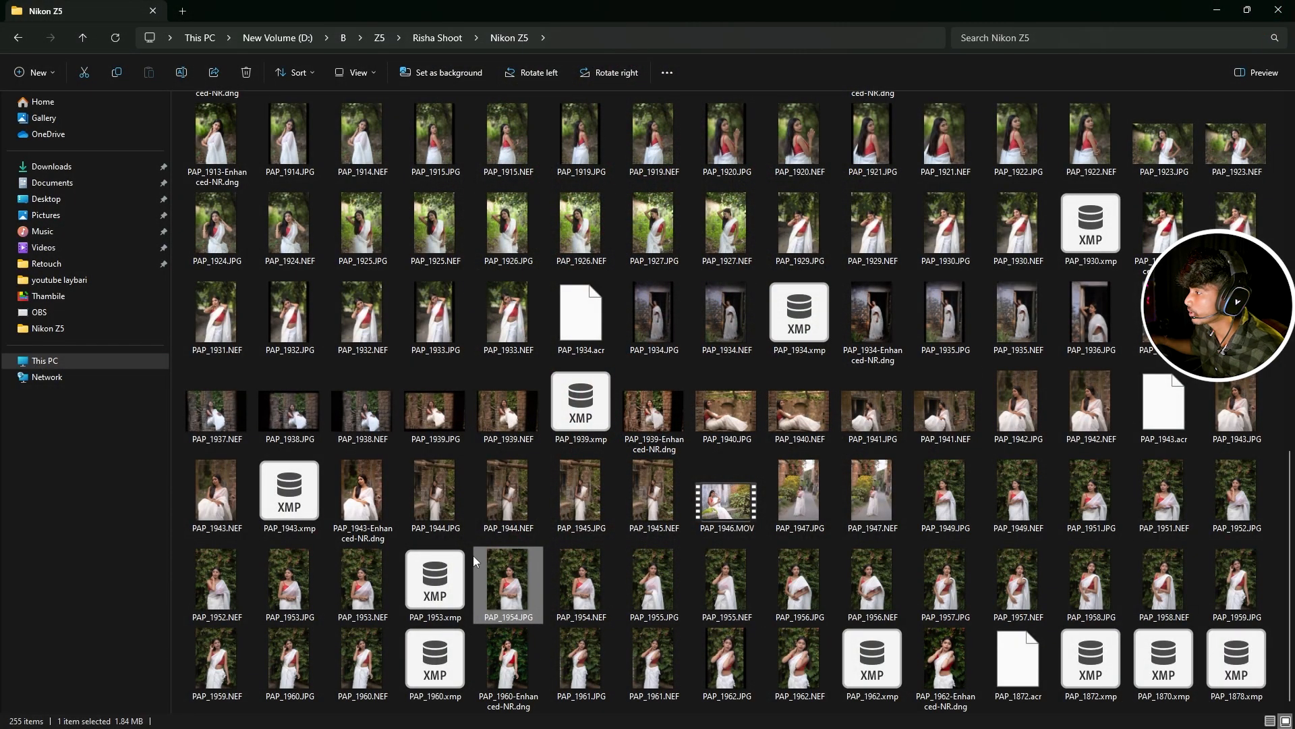
{"action": "scroll", "coordinate": [520, 592], "scroll_direction": "up", "scroll_amount": 2, "text": "ctrl"}
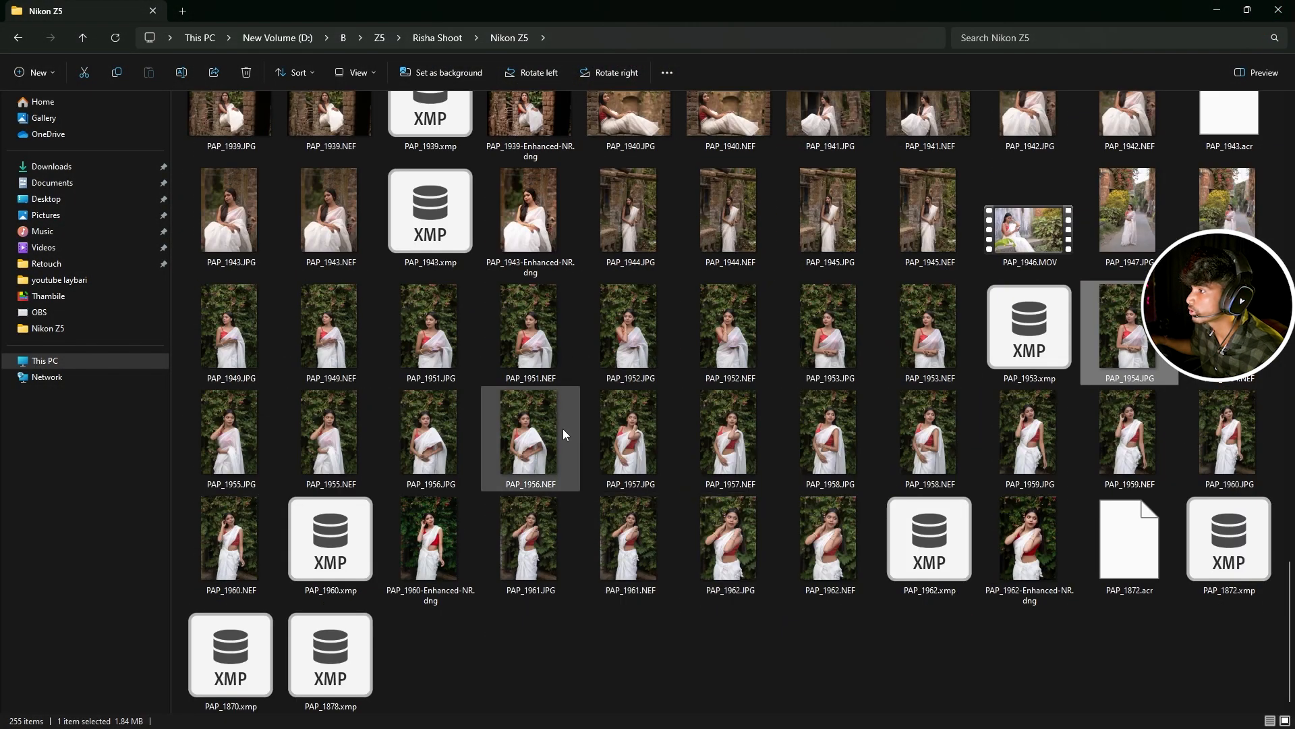
{"action": "double_click", "coordinate": [1132, 330]}
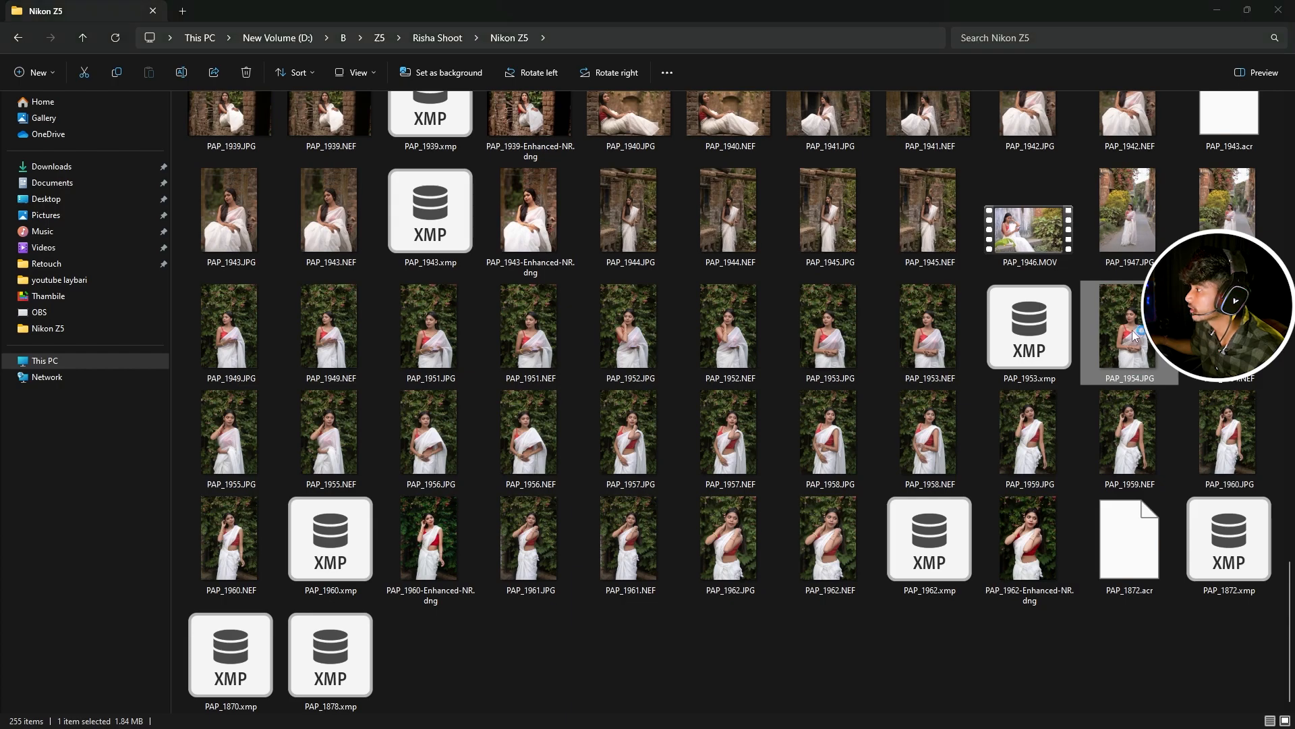
{"action": "left_click", "coordinate": [1278, 10]}
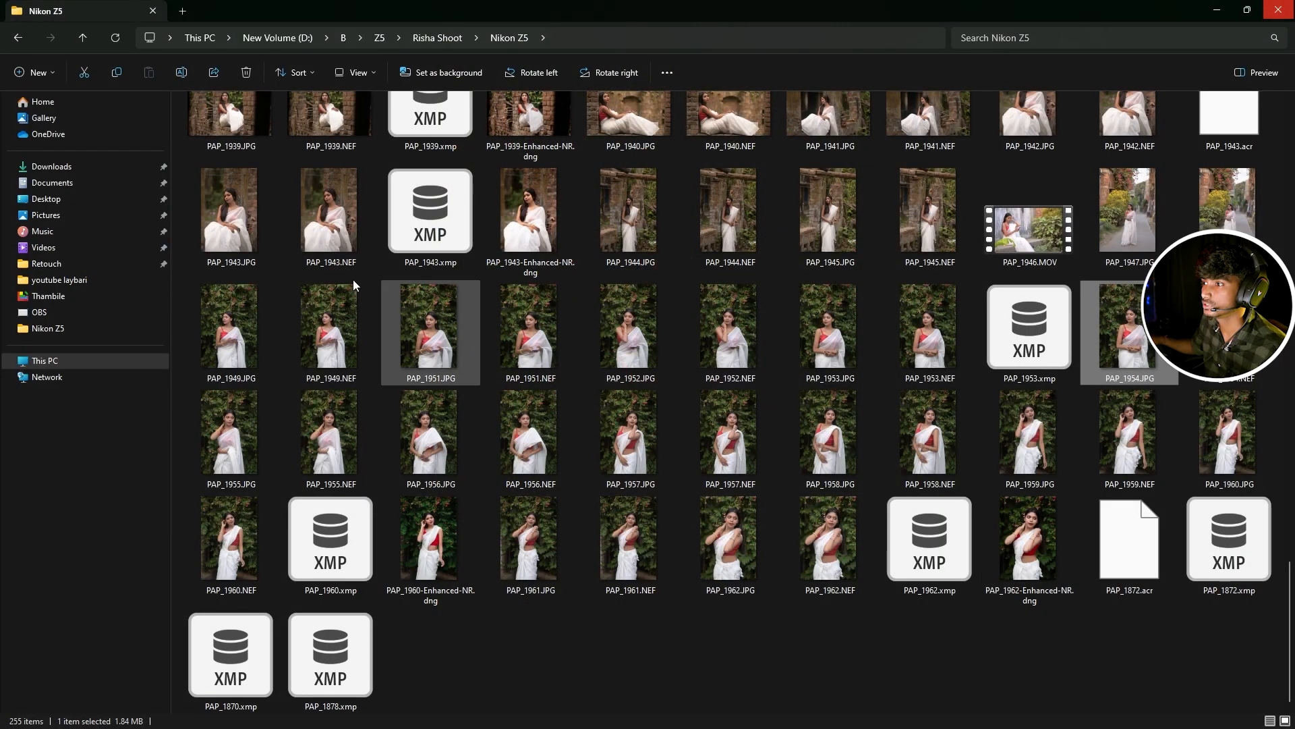
{"action": "double_click", "coordinate": [224, 327]}
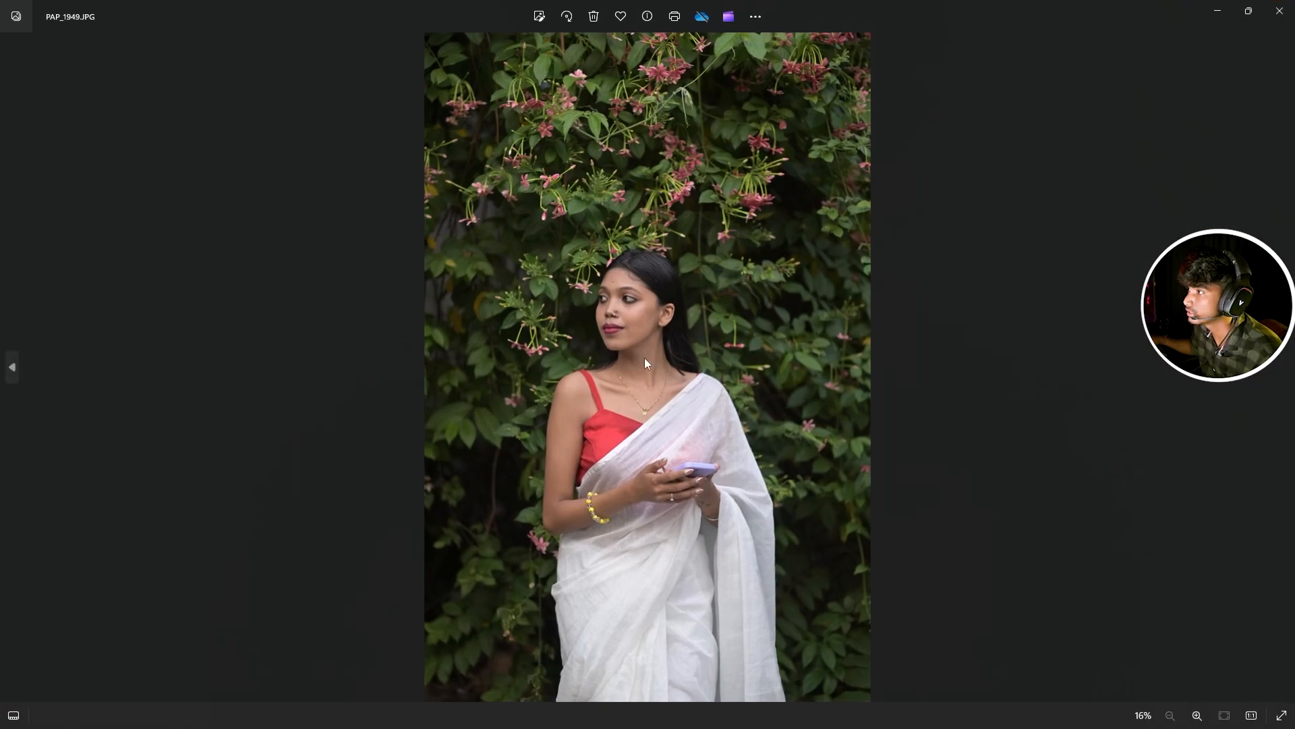
Go to the Retouch folder, view 16.jpg and browse back and forth through the neighbouring retouched portraits, ending on 18.jpg
{"action": "scroll", "coordinate": [415, 383], "scroll_direction": "up", "scroll_amount": 6}
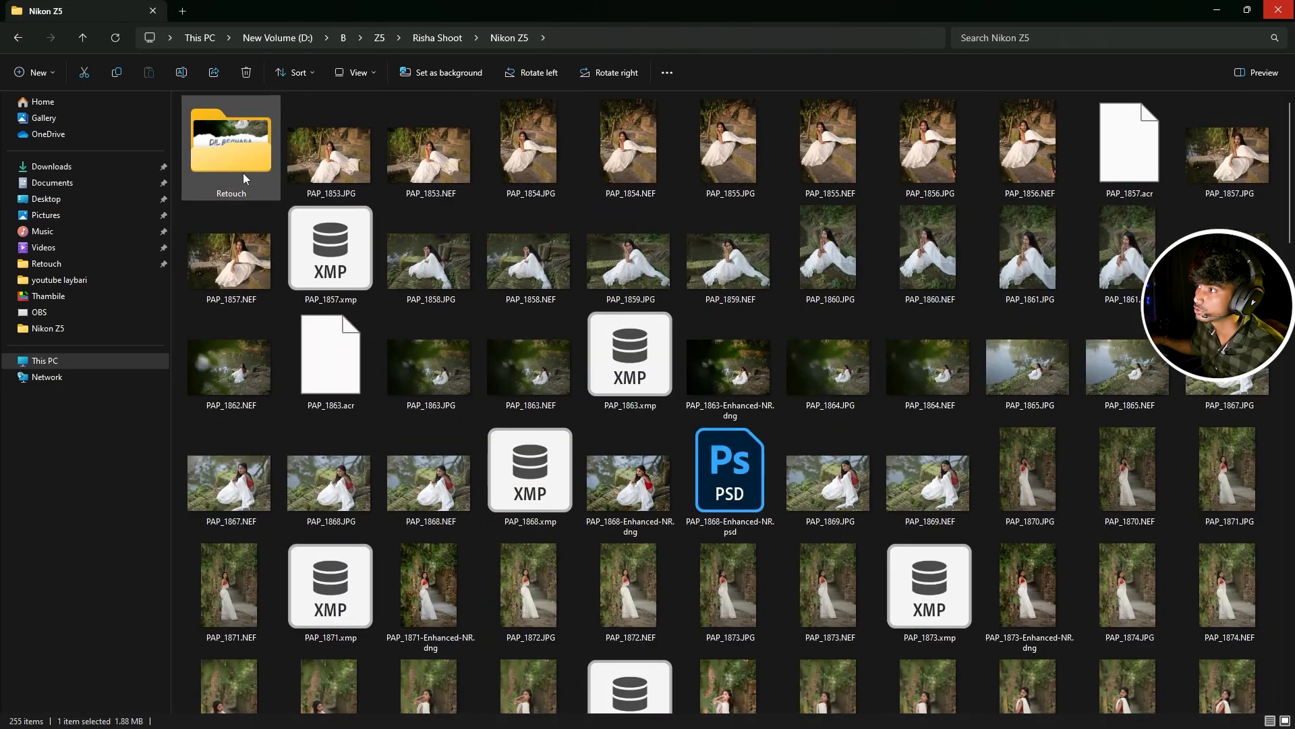
{"action": "double_click", "coordinate": [243, 173]}
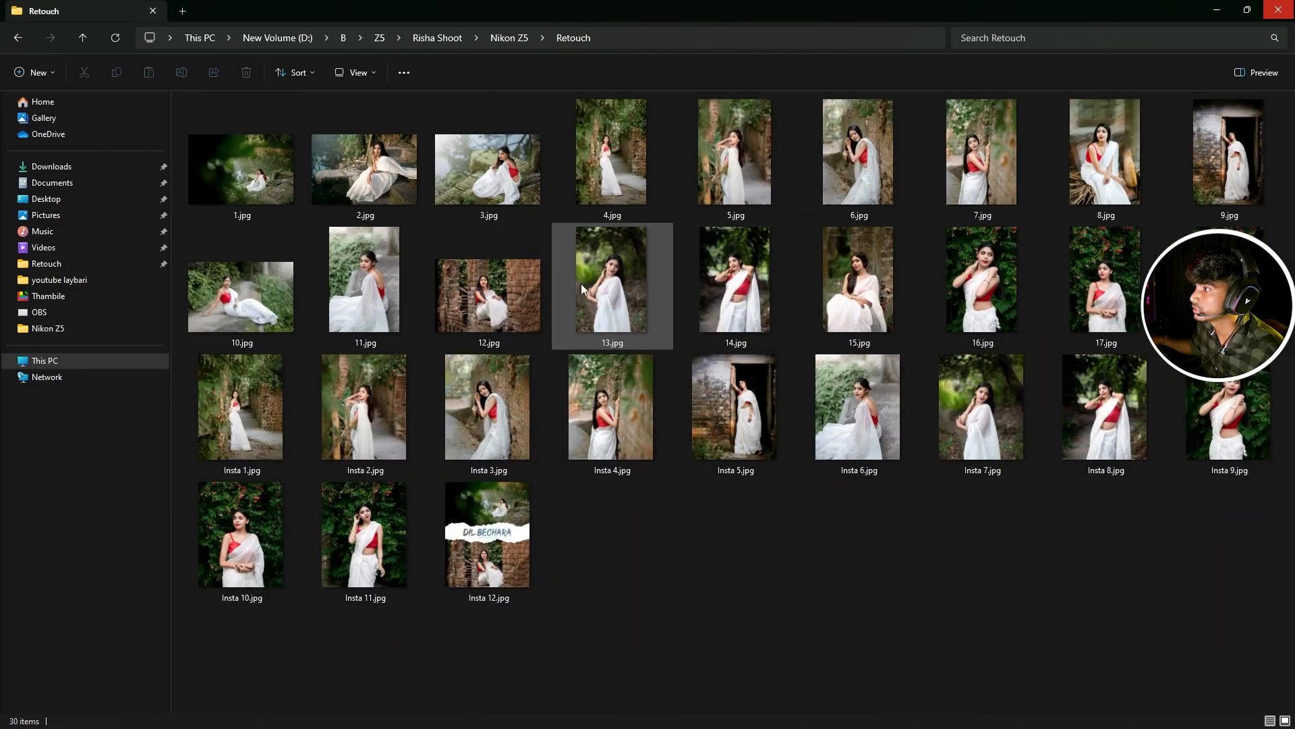
{"action": "double_click", "coordinate": [982, 282]}
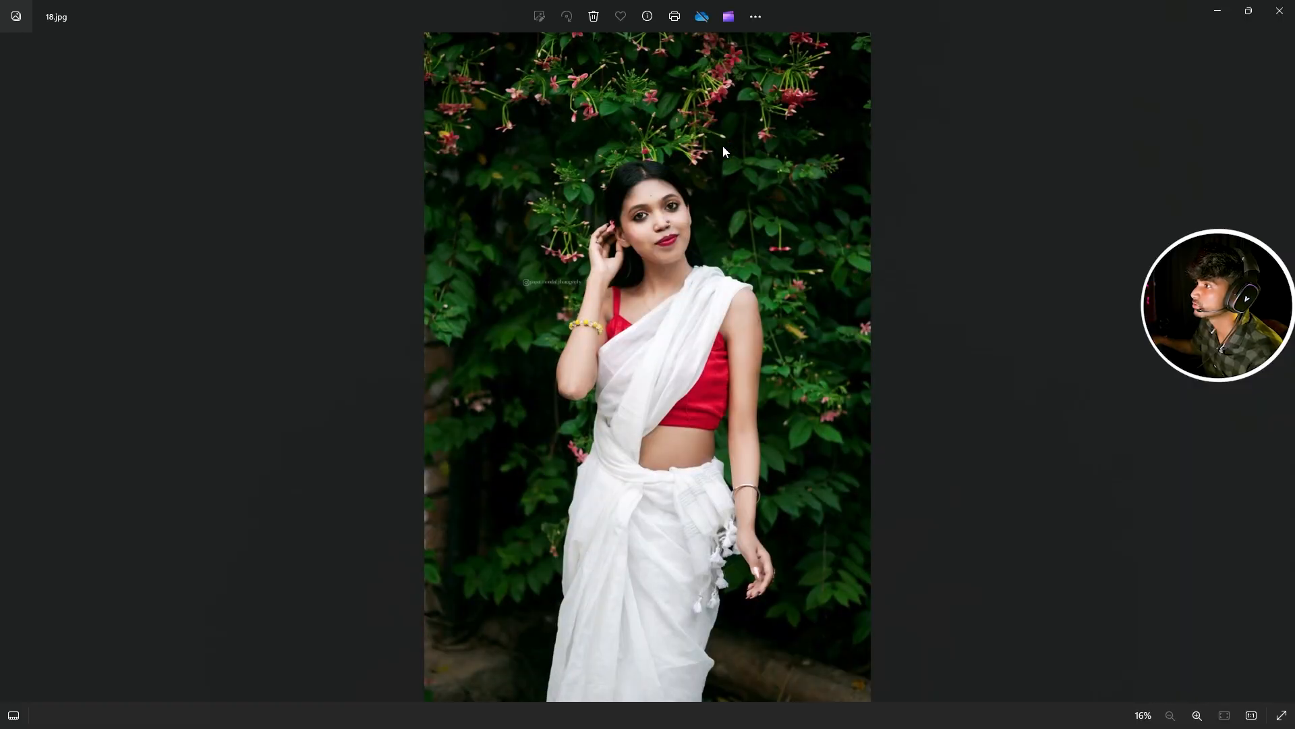
{"action": "key", "text": "Left"}
{"action": "key", "text": "Left"}
{"action": "key", "text": "Right"}
{"action": "key", "text": "Right"}
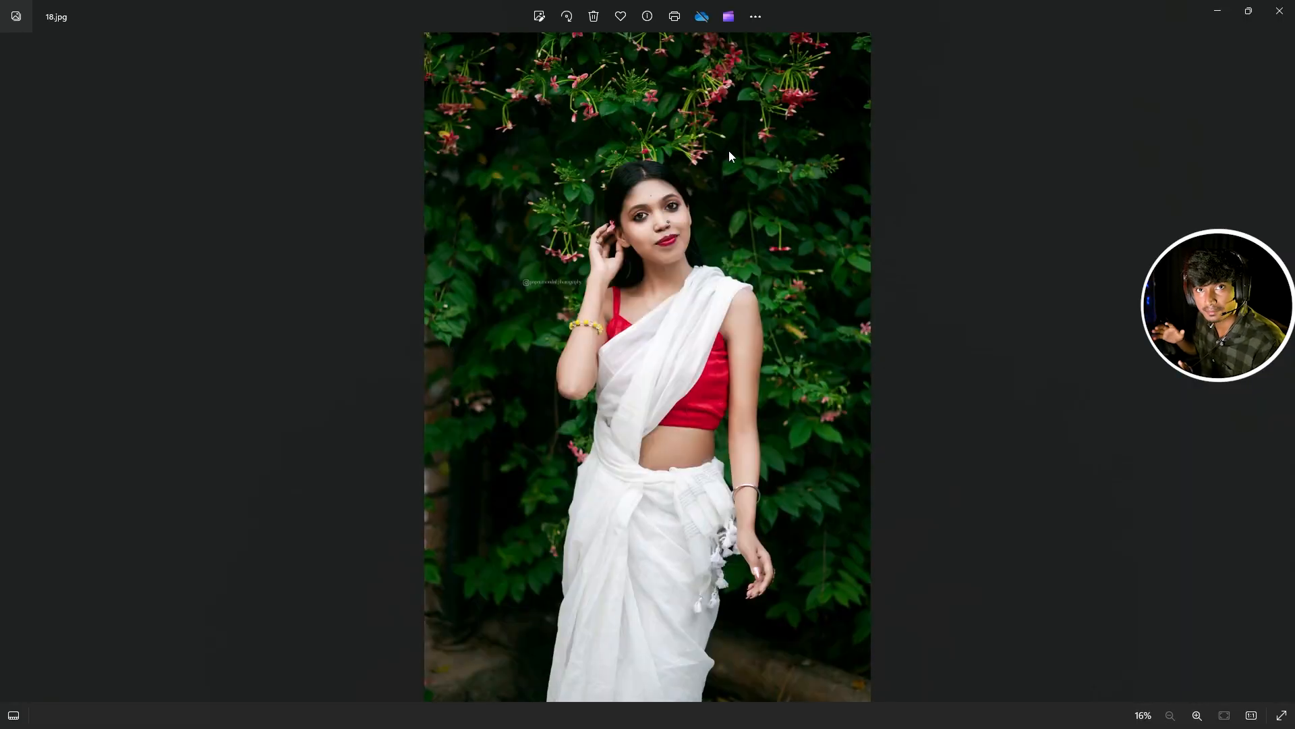